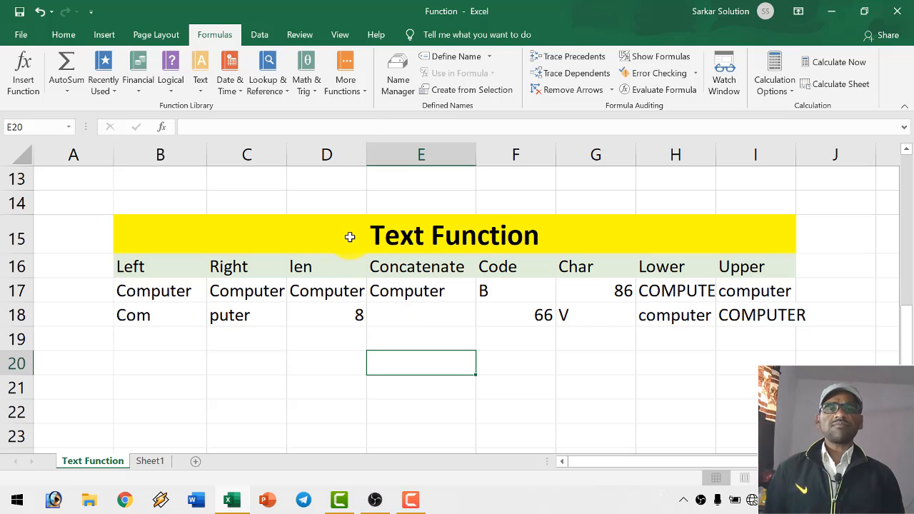
- Review the Formula and Function entries with their Manual and Pre Define descriptions in A2:B3 of the Text Function sheet
{"action": "left_click", "coordinate": [349, 236]}
{"action": "scroll", "coordinate": [349, 243], "scroll_direction": "up", "scroll_amount": 4}
{"action": "left_click_drag", "start_coordinate": [74, 205], "coordinate": [80, 226]}
{"action": "left_click", "coordinate": [80, 226]}
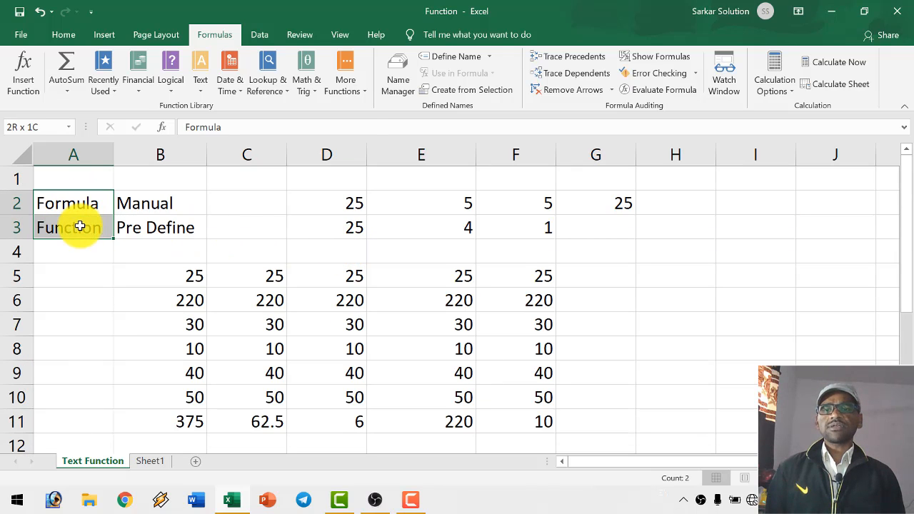
{"action": "left_click", "coordinate": [177, 207]}
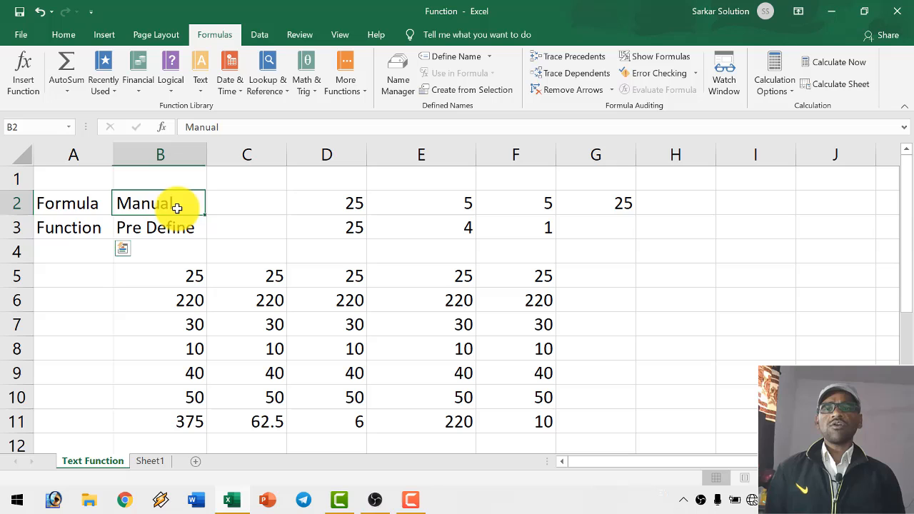
{"action": "left_click", "coordinate": [62, 203]}
{"action": "left_click", "coordinate": [158, 205]}
{"action": "left_click", "coordinate": [77, 230]}
{"action": "left_click", "coordinate": [143, 236]}
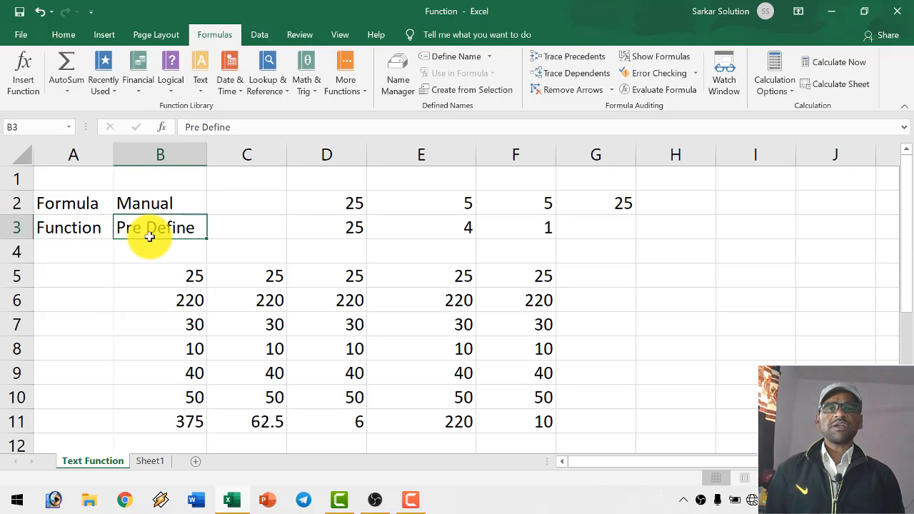
- Inspect the formulas in B11 through F11 beneath the number columns
{"action": "scroll", "coordinate": [367, 314], "scroll_direction": "down", "scroll_amount": 2}
{"action": "scroll", "coordinate": [324, 317], "scroll_direction": "up", "scroll_amount": 2}
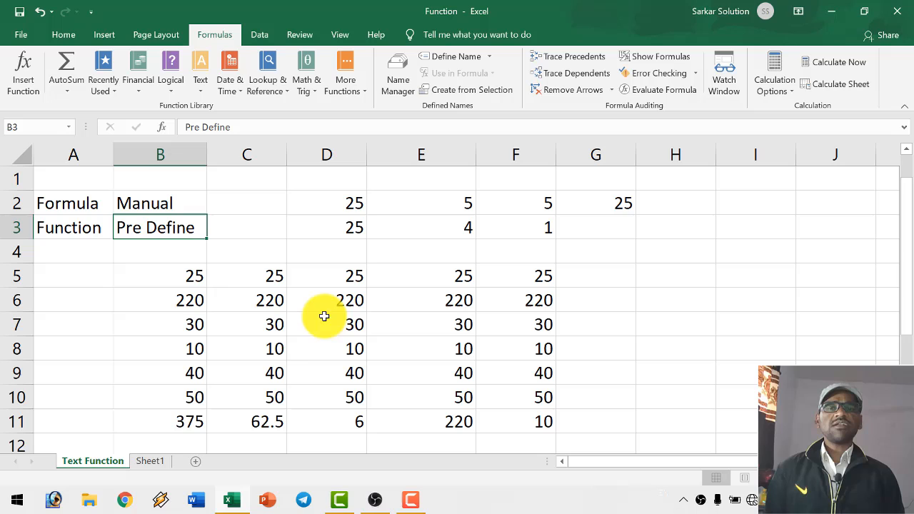
{"action": "left_click", "coordinate": [190, 419]}
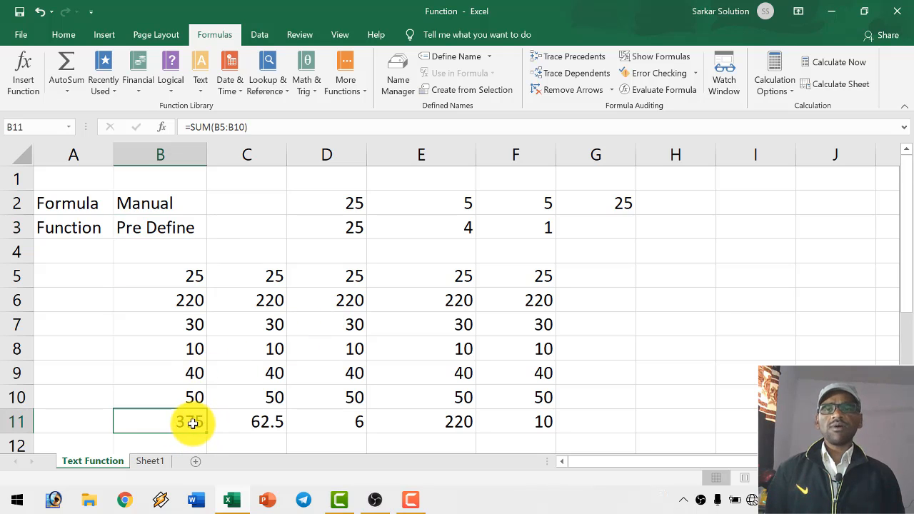
{"action": "left_click", "coordinate": [240, 422]}
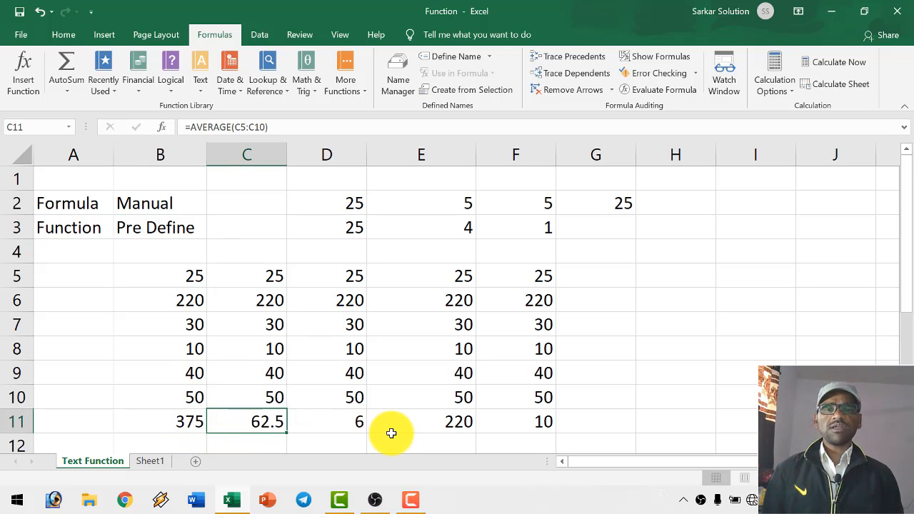
{"action": "left_click", "coordinate": [347, 426]}
{"action": "left_click", "coordinate": [396, 424]}
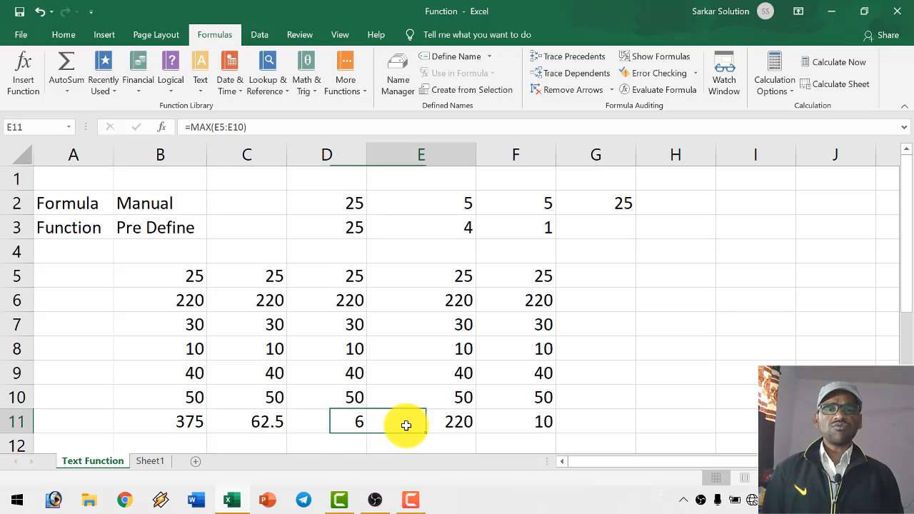
{"action": "left_click", "coordinate": [516, 422]}
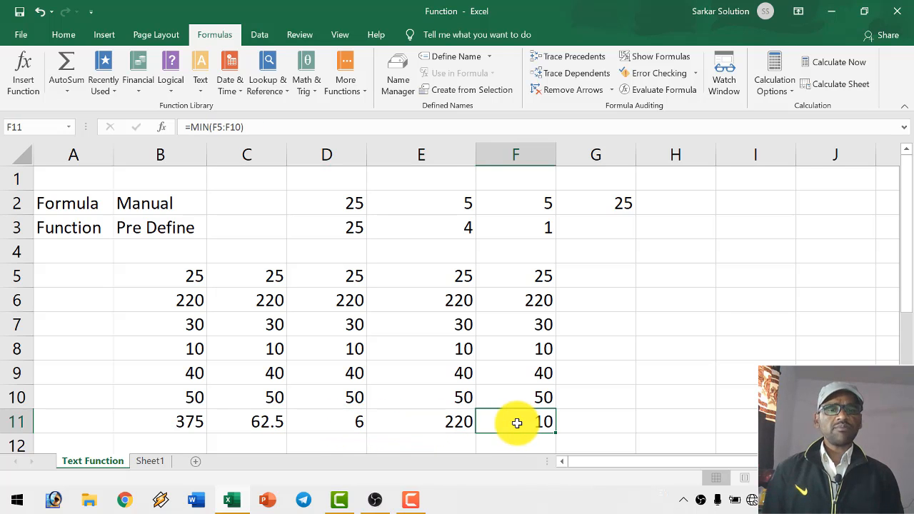
- Examine the Text Function table's headings from Left through Upper in row 16
{"action": "scroll", "coordinate": [516, 407], "scroll_direction": "down", "scroll_amount": 4}
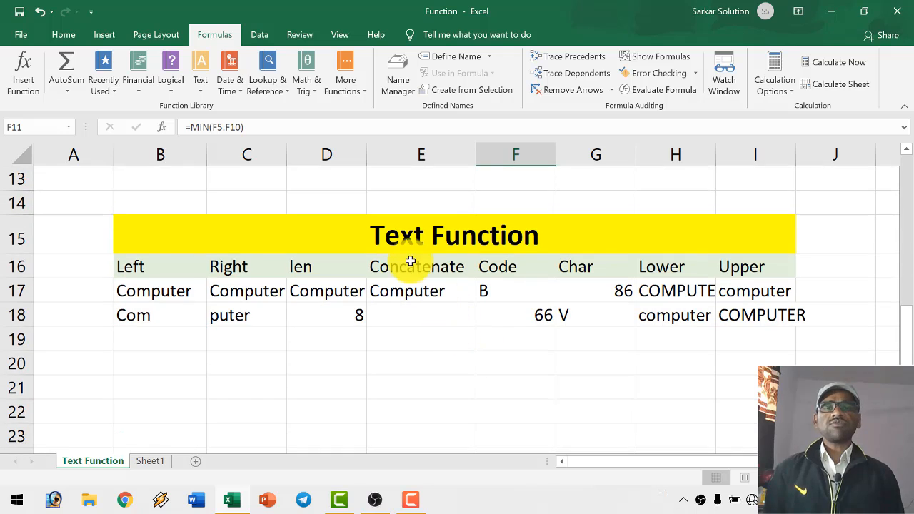
{"action": "left_click", "coordinate": [414, 236]}
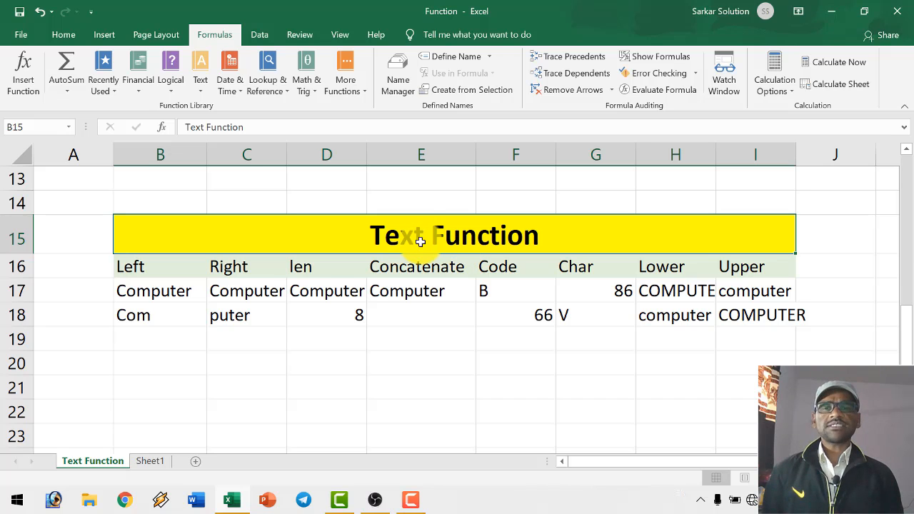
{"action": "left_click", "coordinate": [146, 266]}
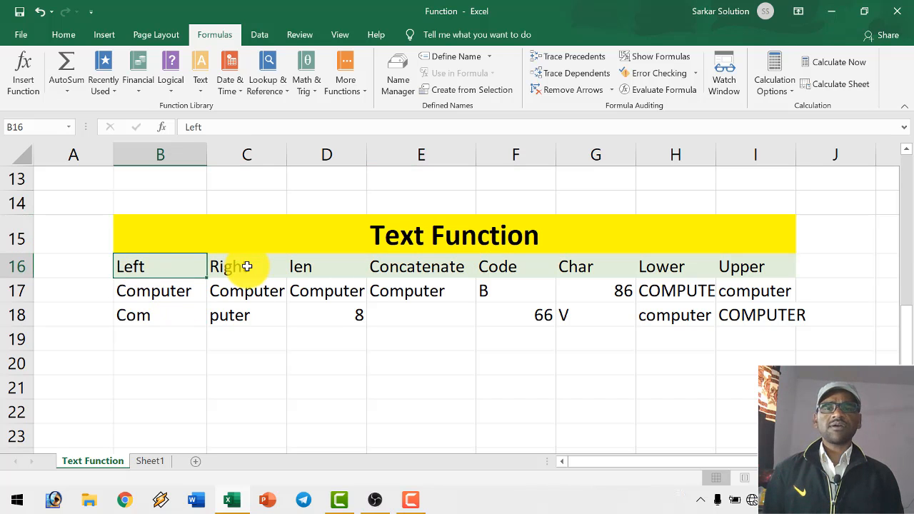
{"action": "left_click", "coordinate": [246, 266]}
{"action": "left_click", "coordinate": [307, 266]}
{"action": "left_click", "coordinate": [402, 267]}
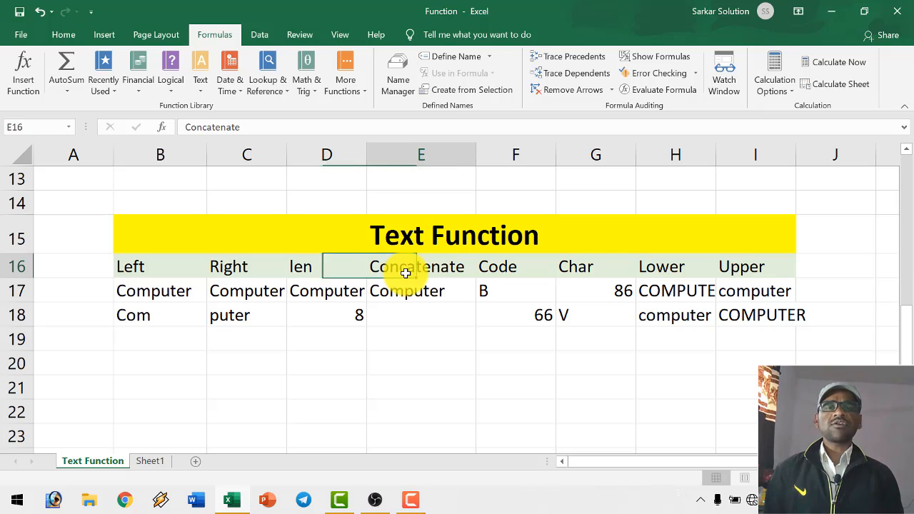
{"action": "left_click", "coordinate": [527, 267]}
{"action": "left_click", "coordinate": [578, 266]}
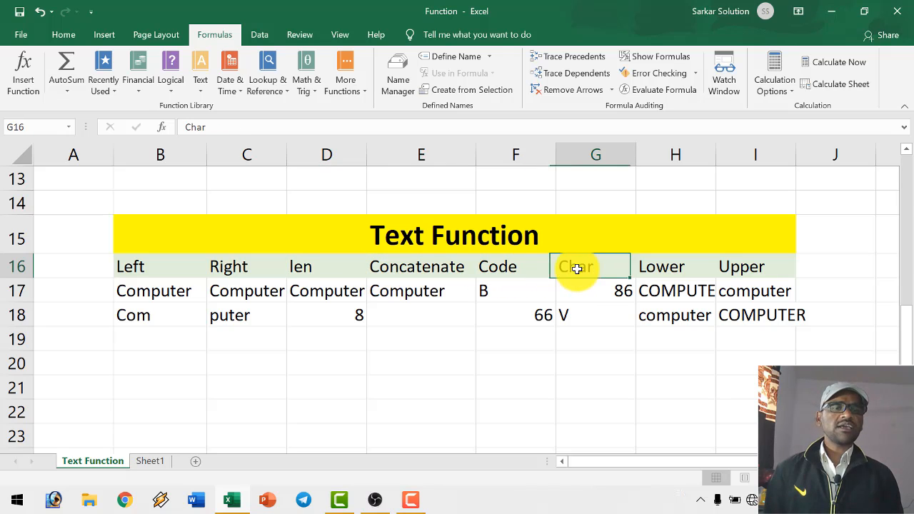
{"action": "left_click", "coordinate": [671, 275]}
{"action": "left_click", "coordinate": [744, 272]}
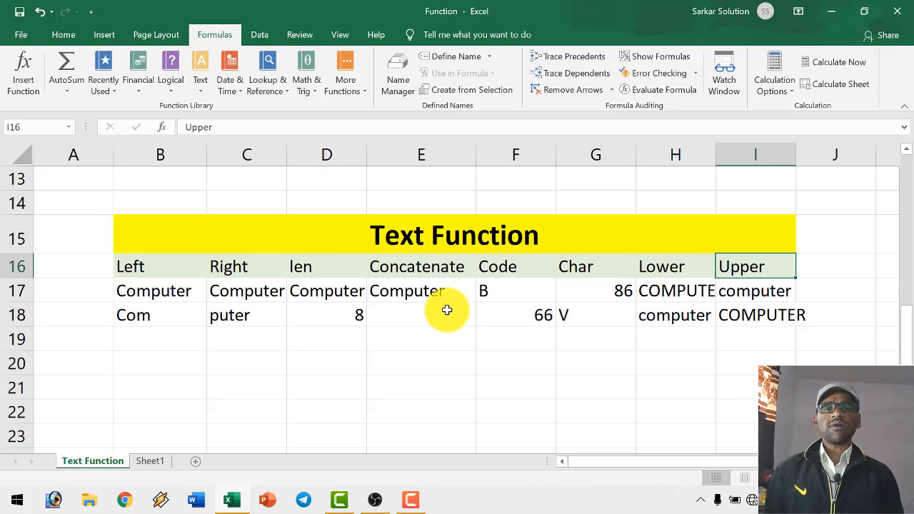
{"action": "scroll", "coordinate": [420, 292], "scroll_direction": "down", "scroll_amount": 7}
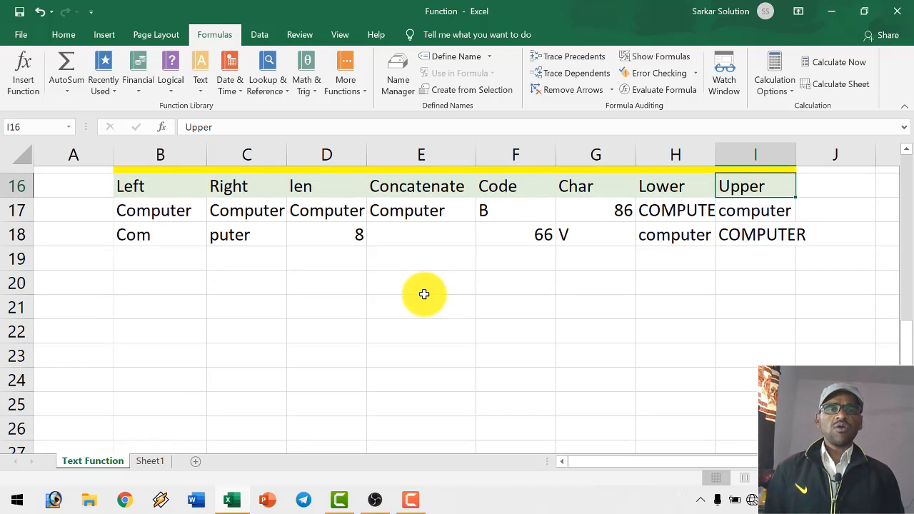
{"action": "scroll", "coordinate": [420, 293], "scroll_direction": "up", "scroll_amount": 11}
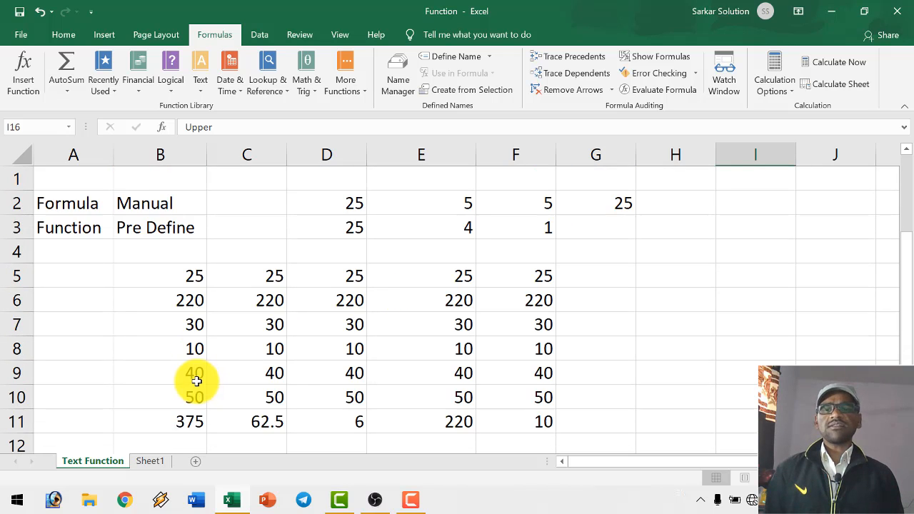
- Look over the Date Function and Maths and Trignomatry Function tables on Sheet1
{"action": "left_click", "coordinate": [151, 461]}
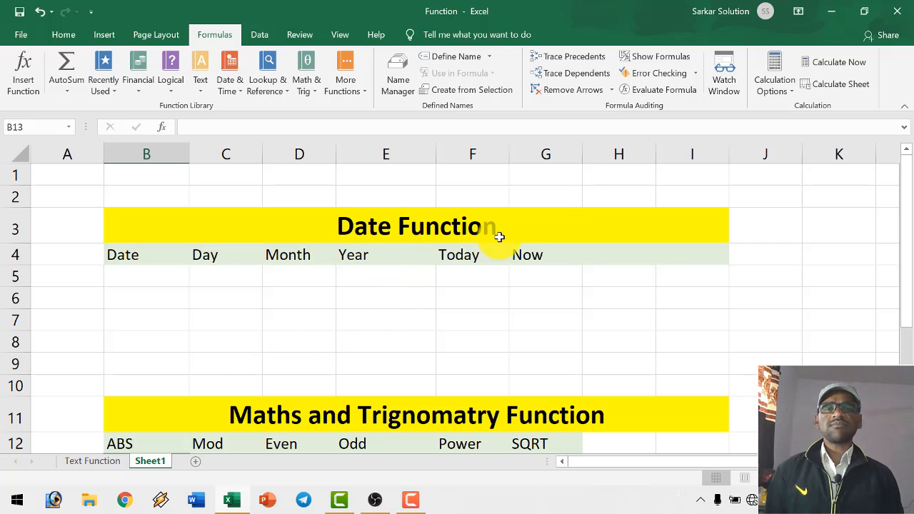
{"action": "scroll", "coordinate": [497, 237], "scroll_direction": "down", "scroll_amount": 2}
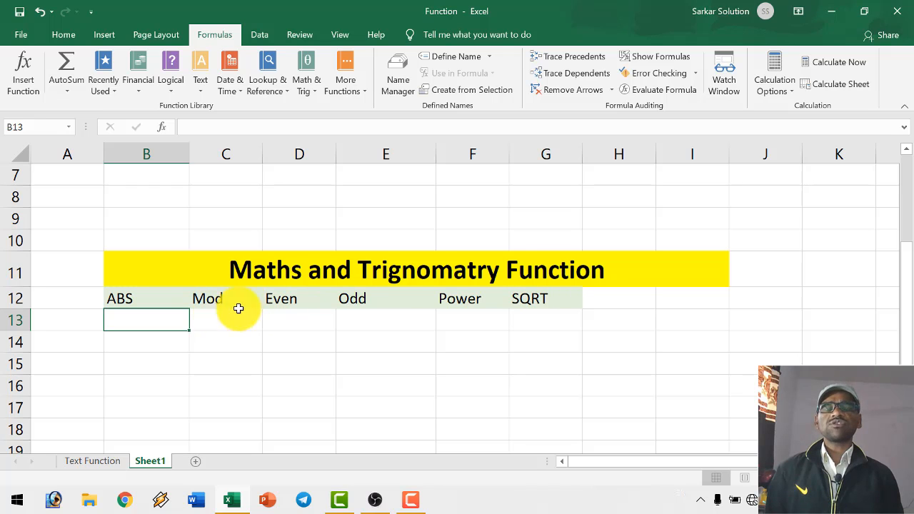
{"action": "scroll", "coordinate": [342, 318], "scroll_direction": "up", "scroll_amount": 2}
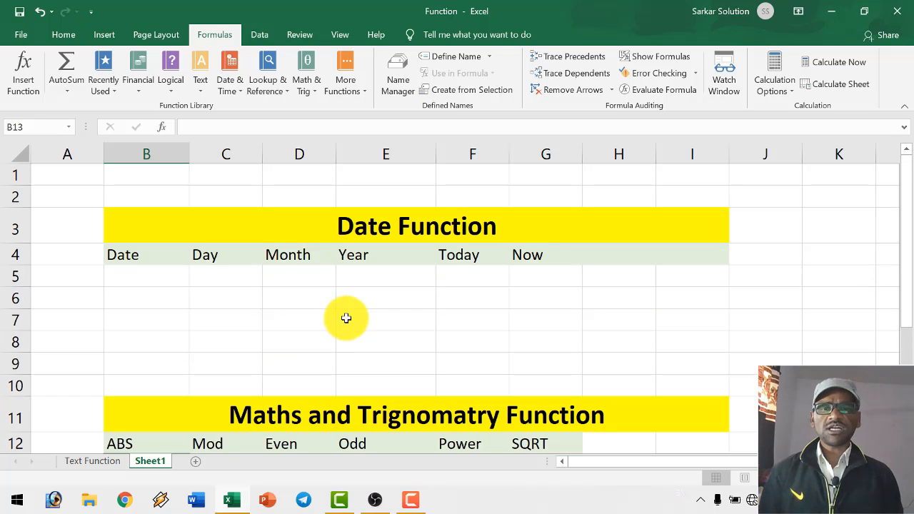
- Return to the Text Function sheet and recheck the formulas in B11:D11 and the Concatenate heading in the text table
{"action": "left_click", "coordinate": [78, 462]}
{"action": "left_click", "coordinate": [240, 362]}
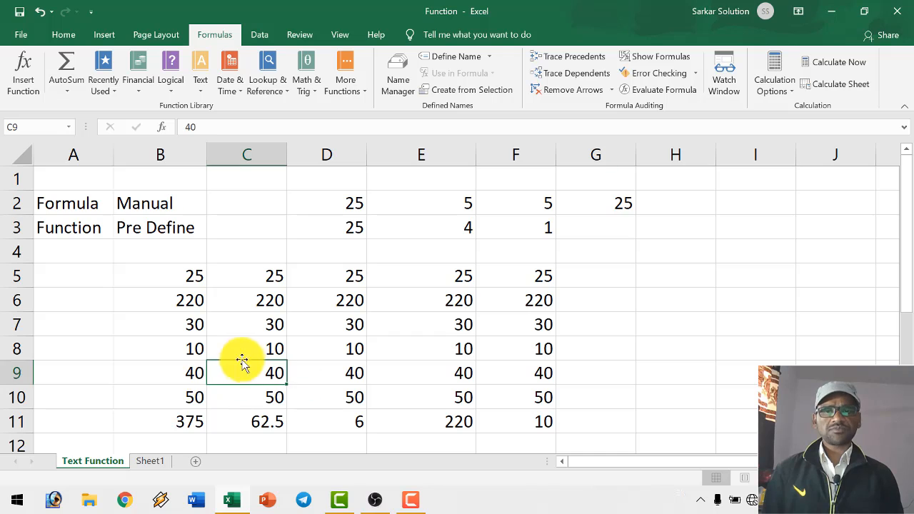
{"action": "scroll", "coordinate": [240, 357], "scroll_direction": "down", "scroll_amount": 6}
{"action": "scroll", "coordinate": [240, 357], "scroll_direction": "up", "scroll_amount": 6}
{"action": "scroll", "coordinate": [214, 385], "scroll_direction": "down", "scroll_amount": 2}
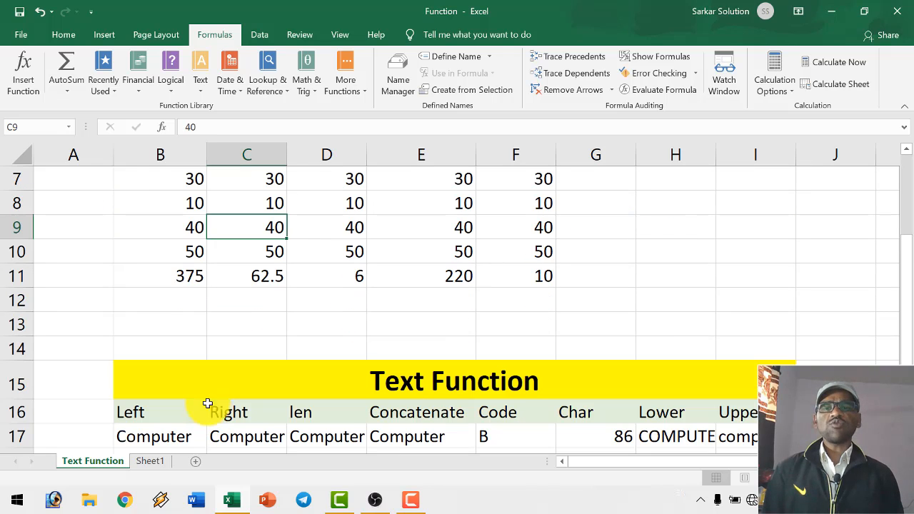
{"action": "left_click", "coordinate": [188, 278]}
{"action": "left_click", "coordinate": [238, 277]}
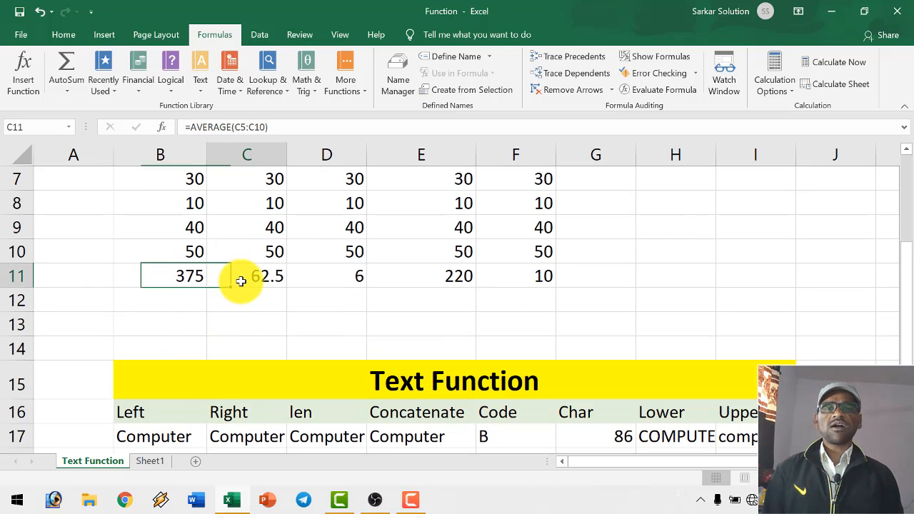
{"action": "left_click", "coordinate": [346, 284]}
{"action": "scroll", "coordinate": [346, 284], "scroll_direction": "down", "scroll_amount": 2}
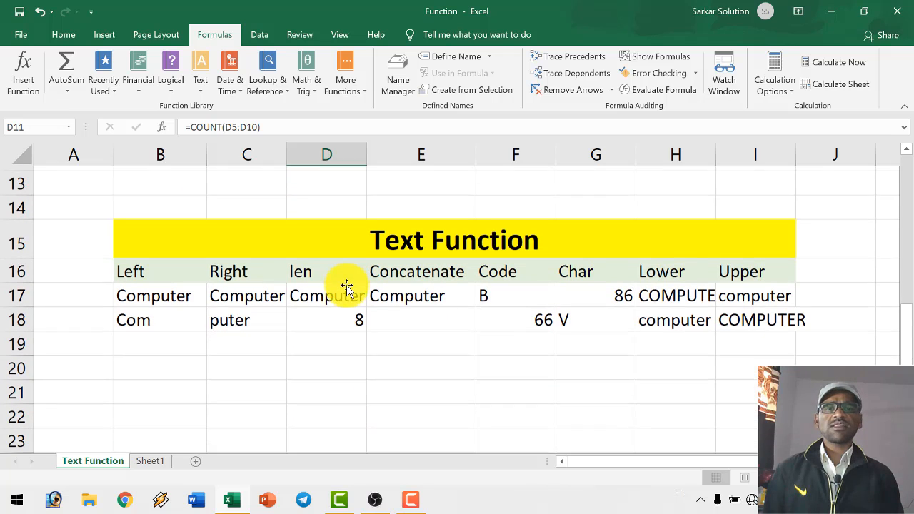
{"action": "scroll", "coordinate": [348, 285], "scroll_direction": "down", "scroll_amount": 1}
{"action": "scroll", "coordinate": [350, 286], "scroll_direction": "up", "scroll_amount": 1}
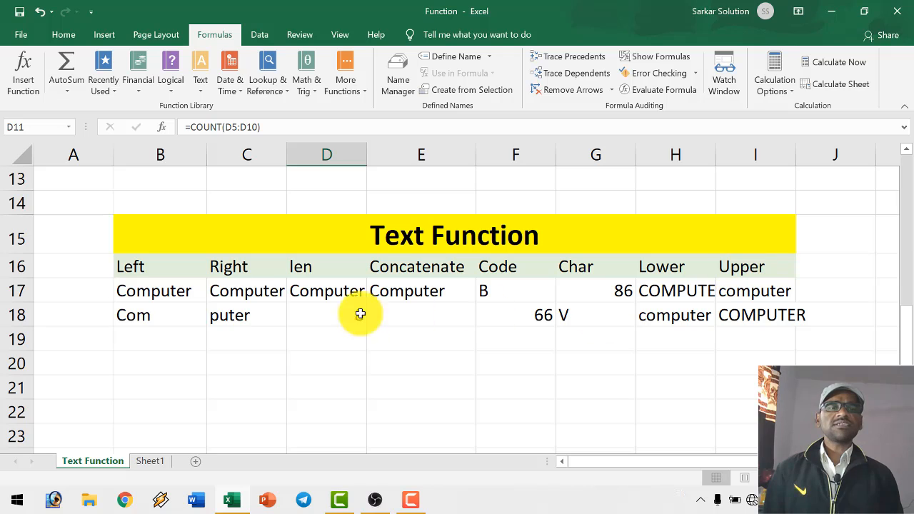
{"action": "left_click", "coordinate": [397, 268]}
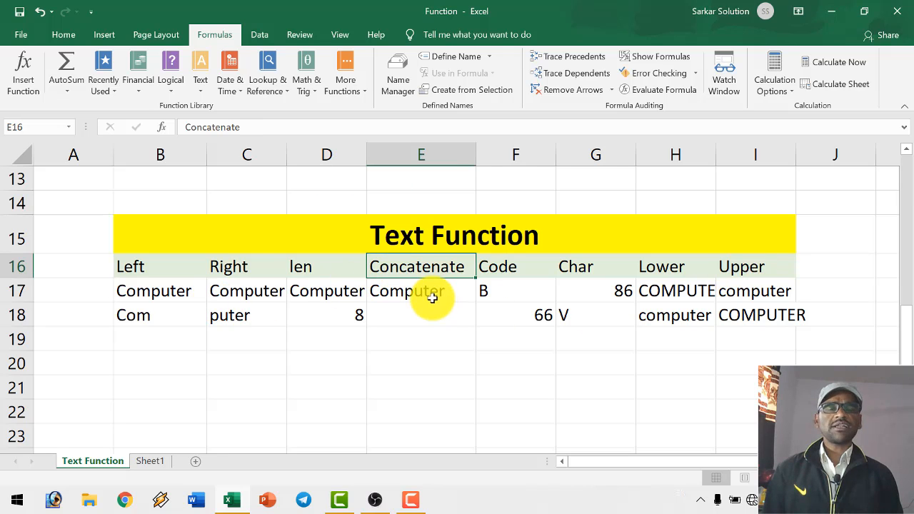
- Go back to Sheet1 and review its two function tables, including the SQRT and Power headings
{"action": "left_click", "coordinate": [152, 462]}
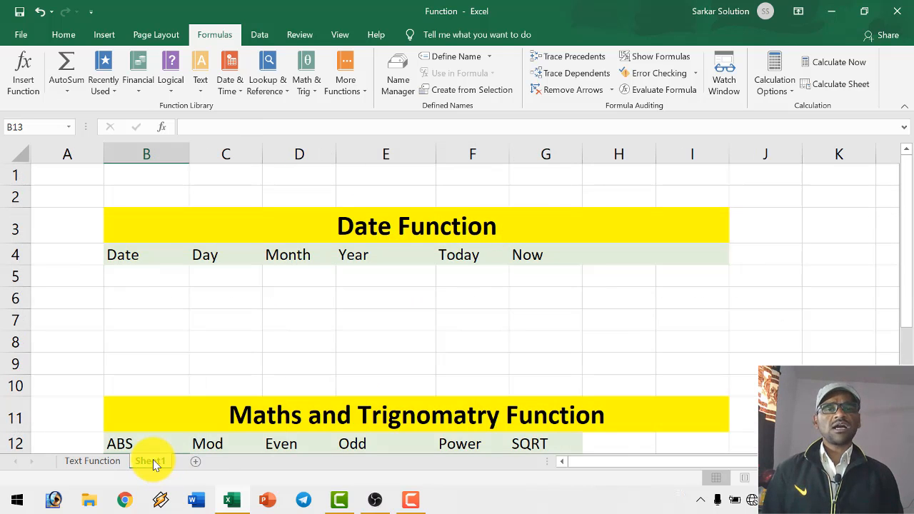
{"action": "scroll", "coordinate": [264, 336], "scroll_direction": "down", "scroll_amount": 1}
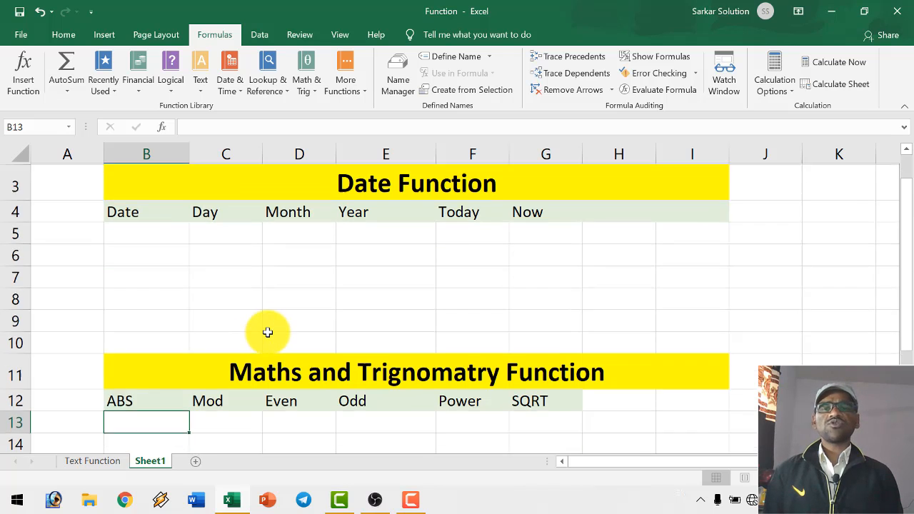
{"action": "scroll", "coordinate": [272, 331], "scroll_direction": "up", "scroll_amount": 1}
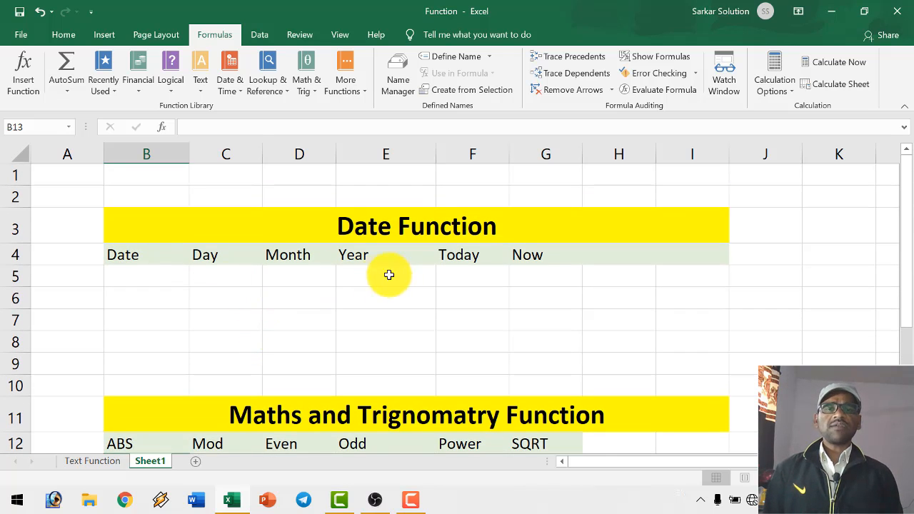
{"action": "scroll", "coordinate": [290, 269], "scroll_direction": "down", "scroll_amount": 1}
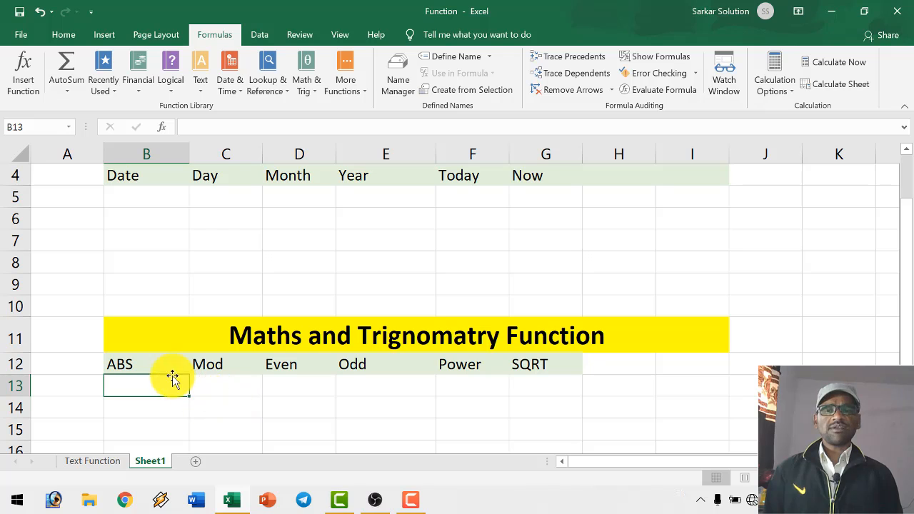
{"action": "left_click", "coordinate": [536, 364]}
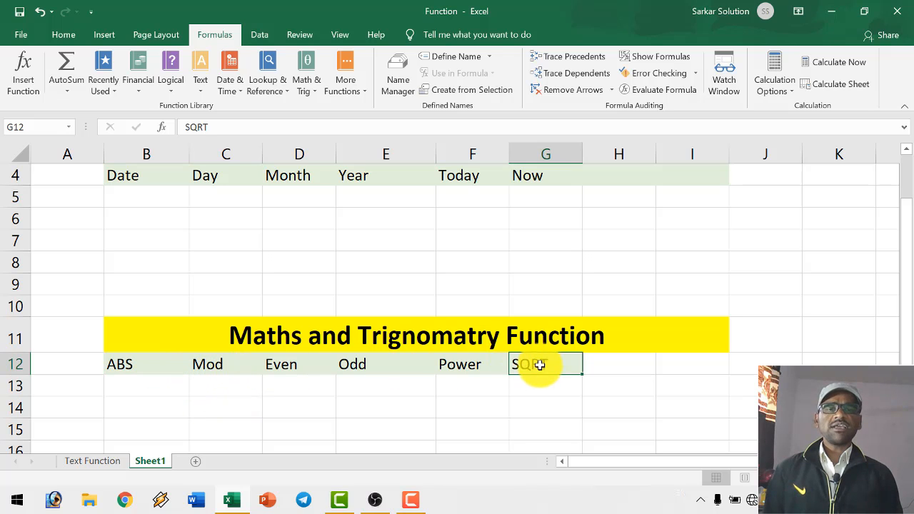
{"action": "left_click", "coordinate": [466, 367]}
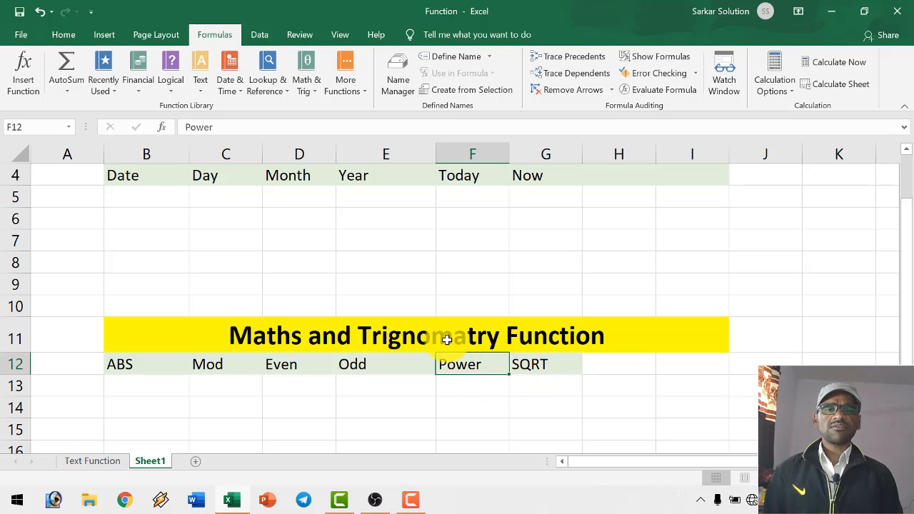
{"action": "scroll", "coordinate": [204, 288], "scroll_direction": "up", "scroll_amount": 2}
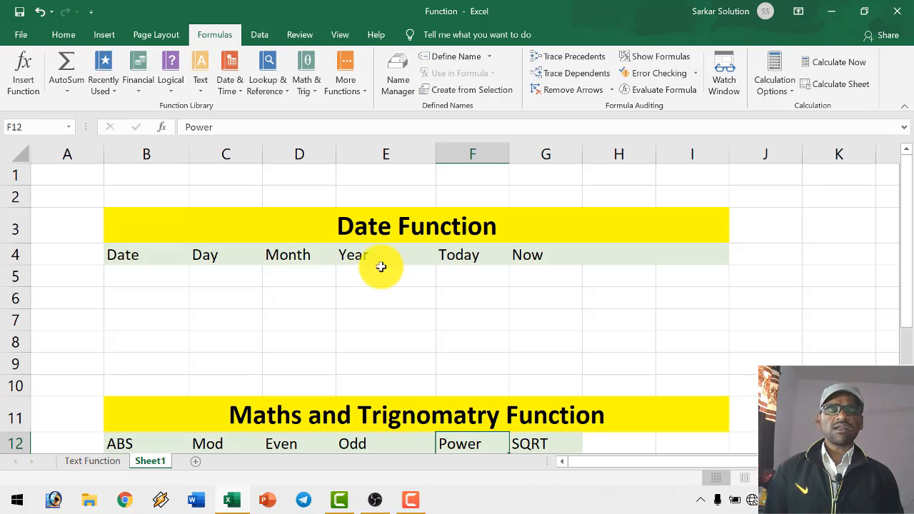
- Enter the sample date 11/17/2020 in cell D2, above the Date Function title
{"action": "left_click", "coordinate": [380, 225]}
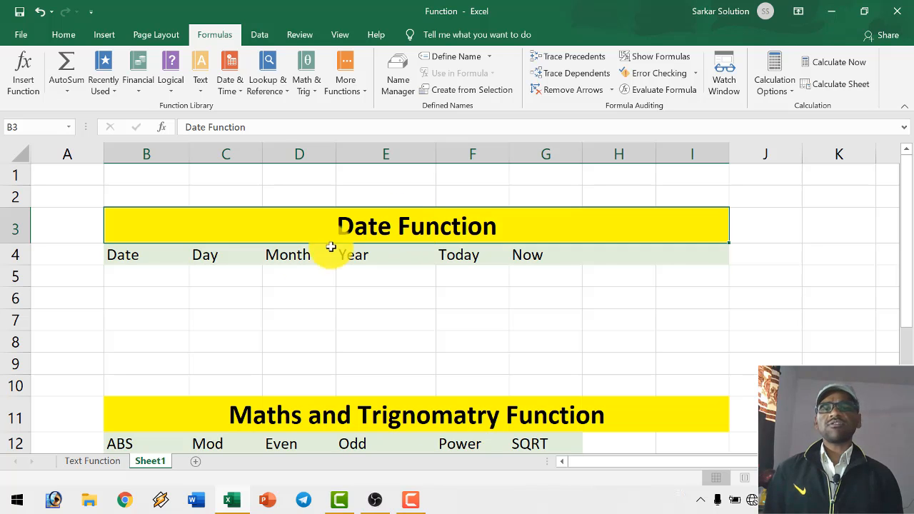
{"action": "left_click", "coordinate": [135, 255]}
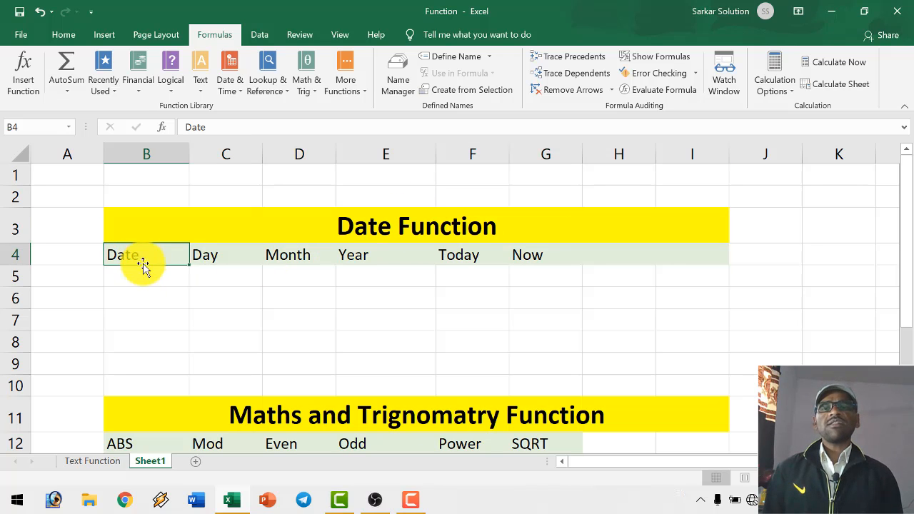
{"action": "left_click", "coordinate": [146, 275]}
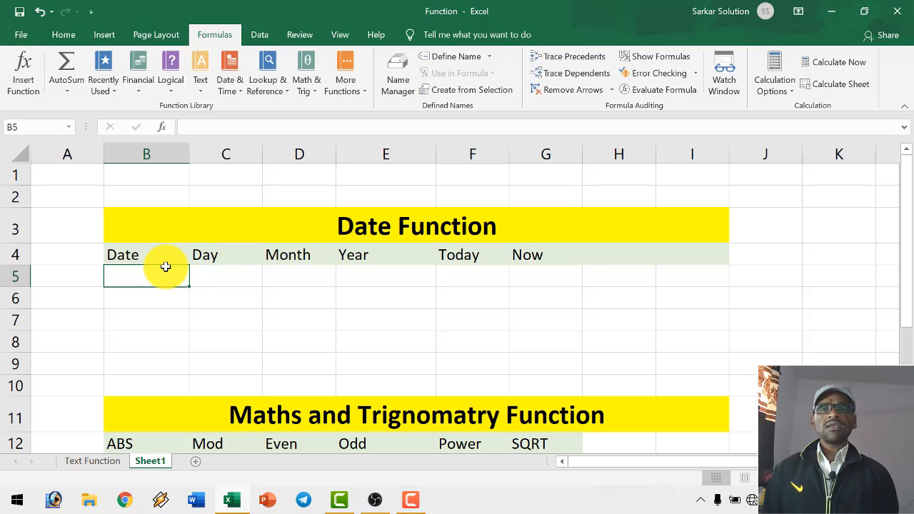
{"action": "left_click", "coordinate": [313, 200]}
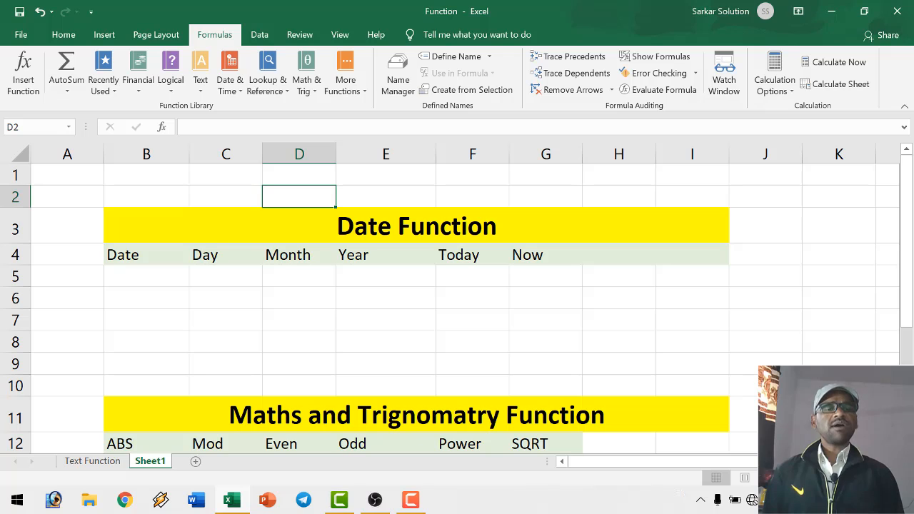
{"action": "type", "text": "11/17/2020"}
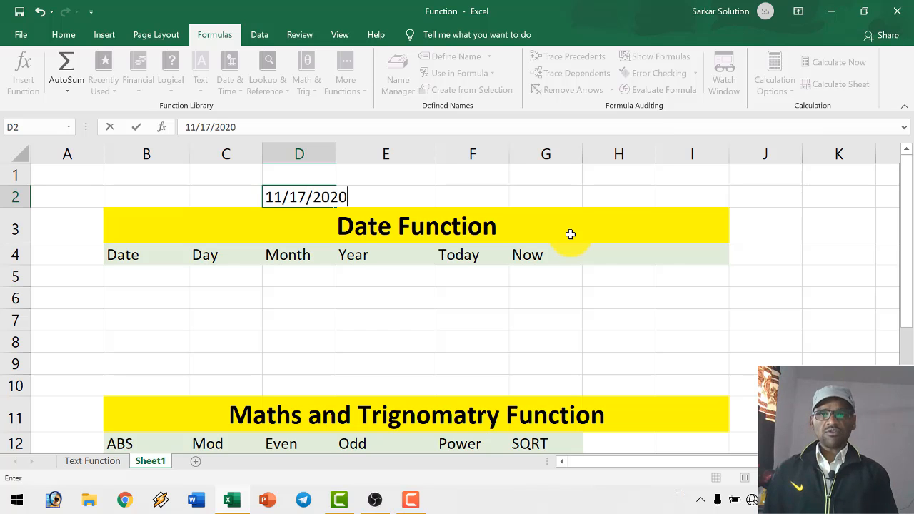
{"action": "left_click", "coordinate": [570, 234]}
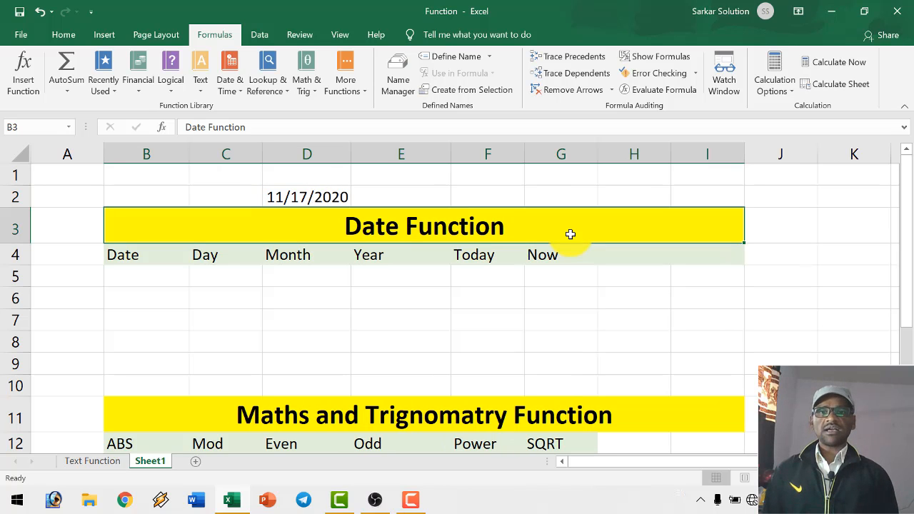
- Extract the day from the date in D2 under the Day heading, using =DAY(D2) in C5
{"action": "left_click", "coordinate": [326, 195]}
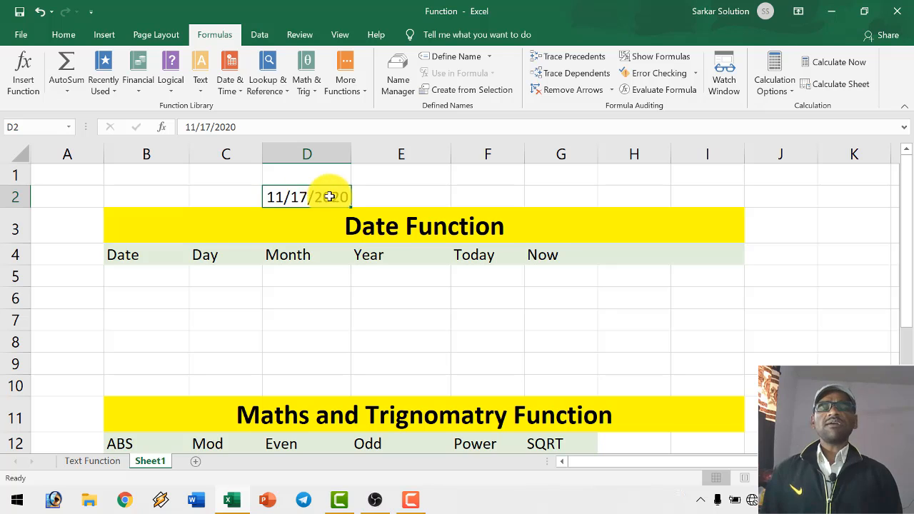
{"action": "left_click", "coordinate": [222, 276]}
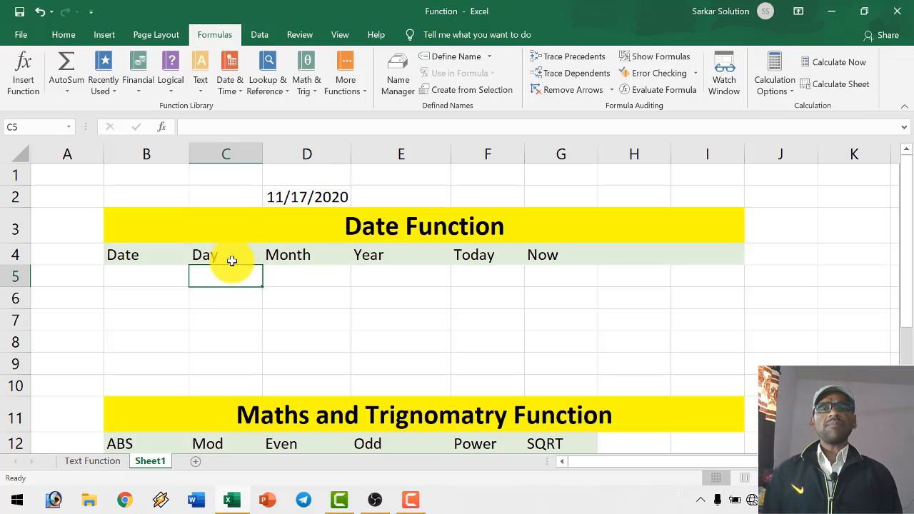
{"action": "left_click", "coordinate": [319, 201]}
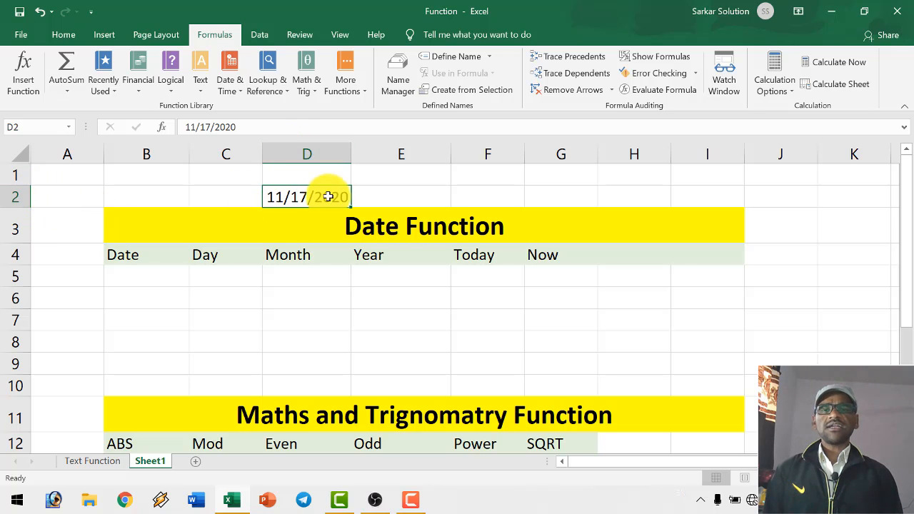
{"action": "left_click", "coordinate": [214, 279]}
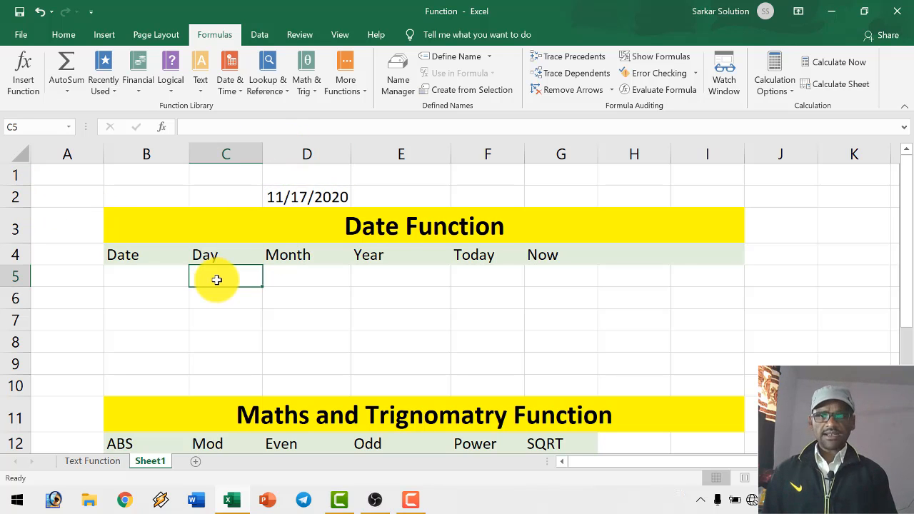
{"action": "type", "text": "=day"}
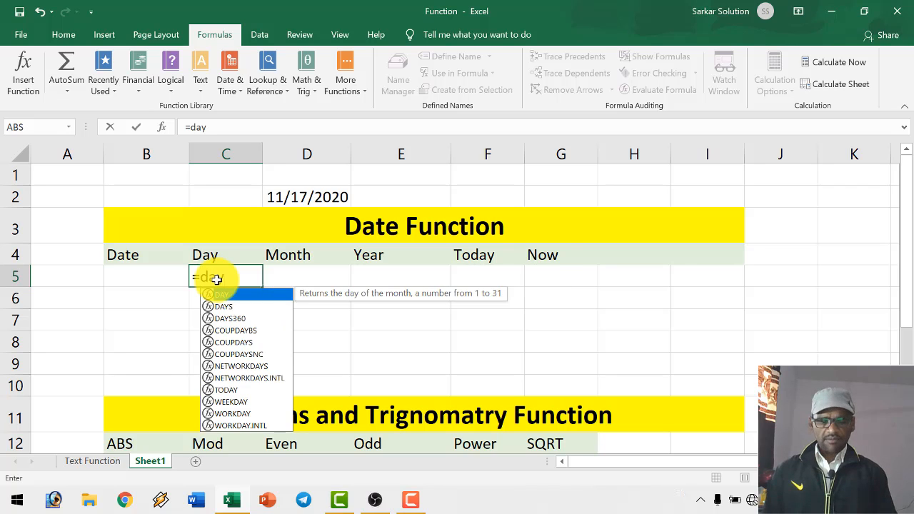
{"action": "type", "text": "("}
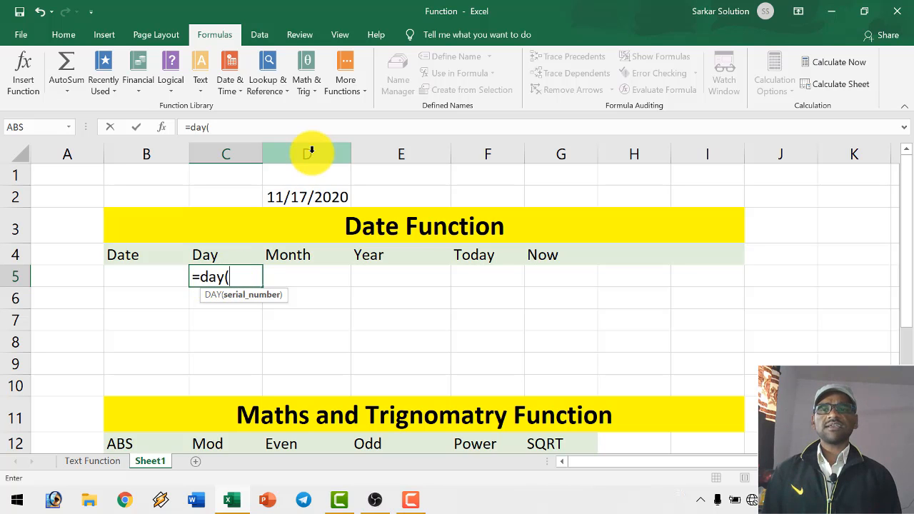
{"action": "type", "text": "d2)"}
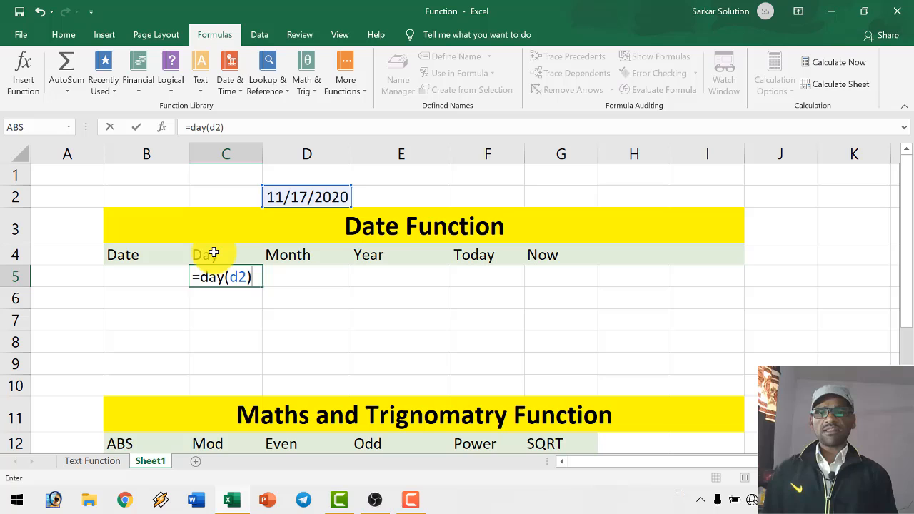
{"action": "key", "text": "Return"}
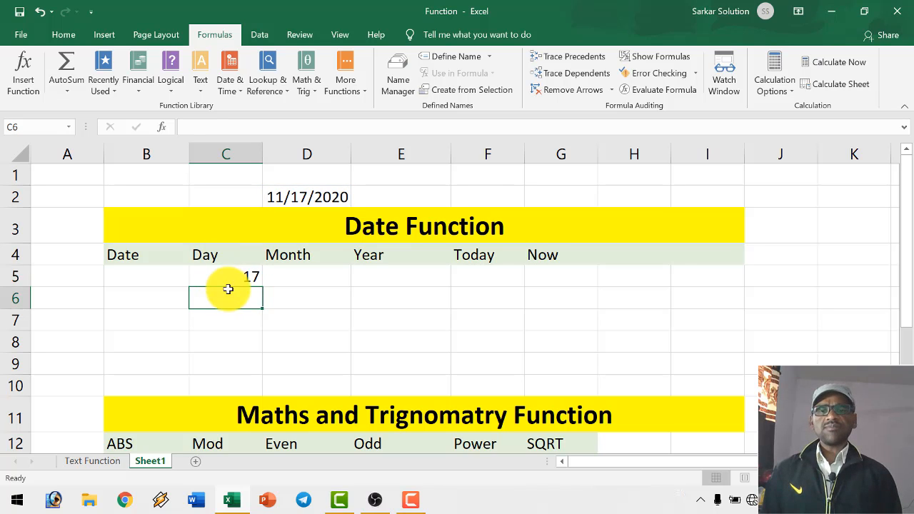
{"action": "left_click", "coordinate": [236, 275]}
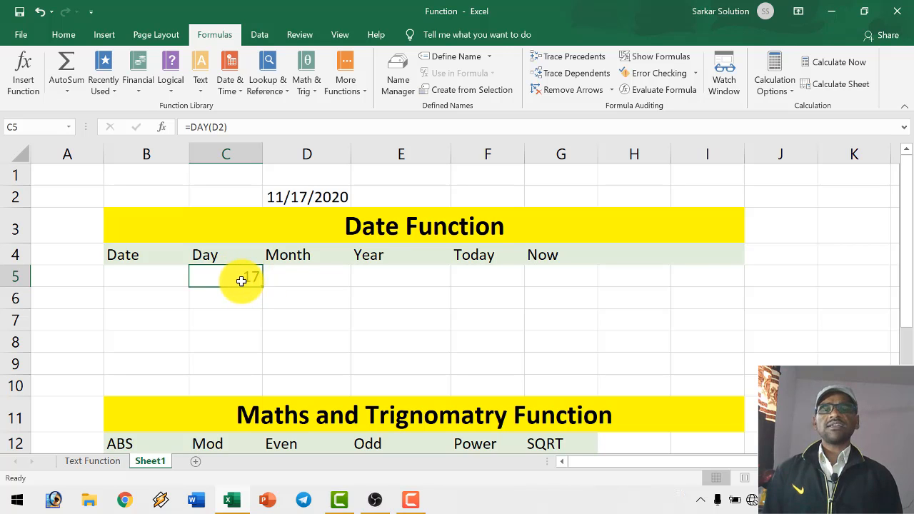
- Extract the month from the date in D2 under the Month heading, using =MONTH(D2) in D5
{"action": "left_click", "coordinate": [282, 277]}
{"action": "type", "text": "=month"}
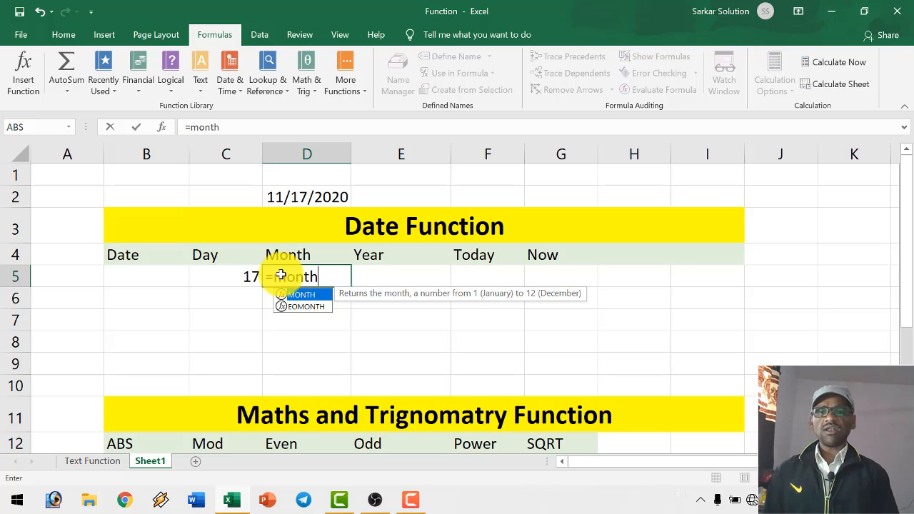
{"action": "type", "text": "("}
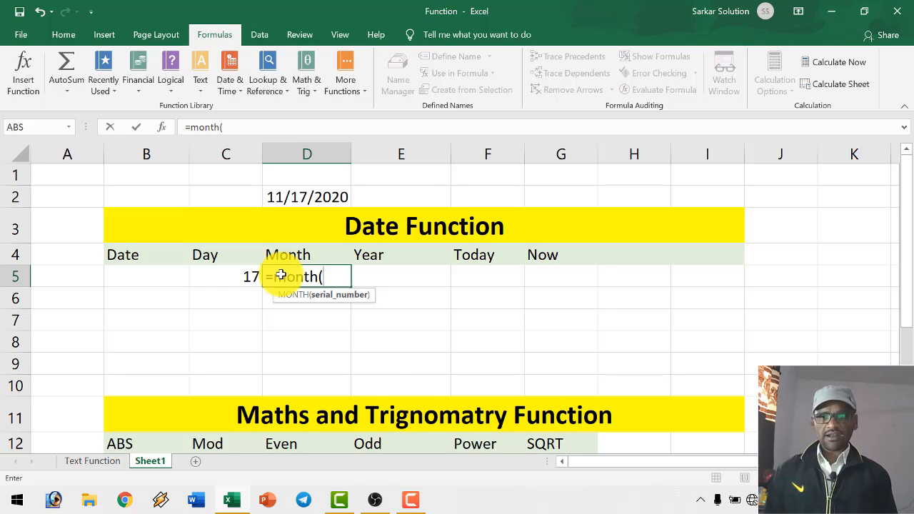
{"action": "type", "text": "d2)"}
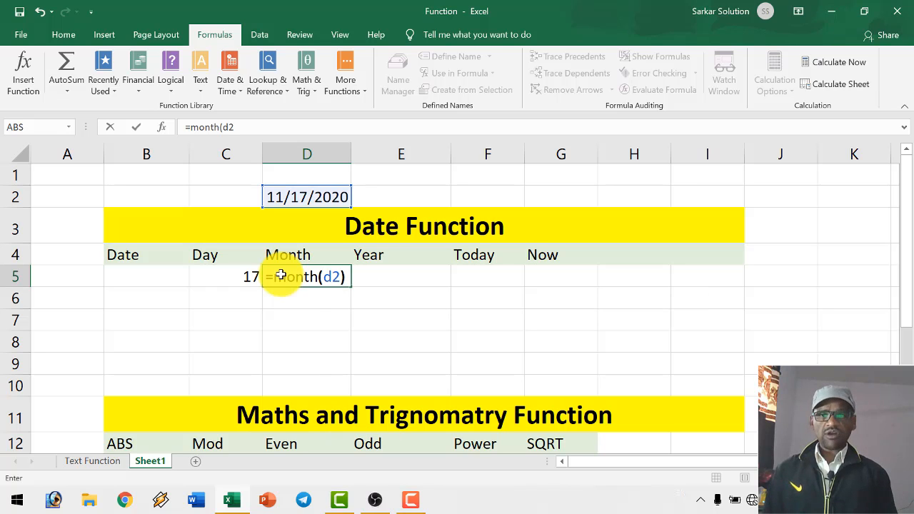
{"action": "key", "text": "Return"}
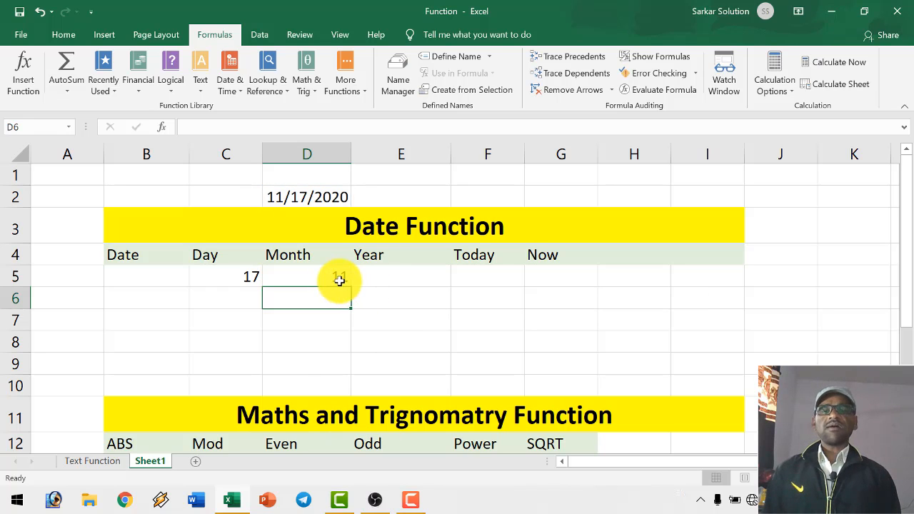
- Extract the year with =YEAR(D2) in E5 under the Year heading and check the month and year formulas
{"action": "left_click", "coordinate": [382, 269]}
{"action": "type", "text": "="}
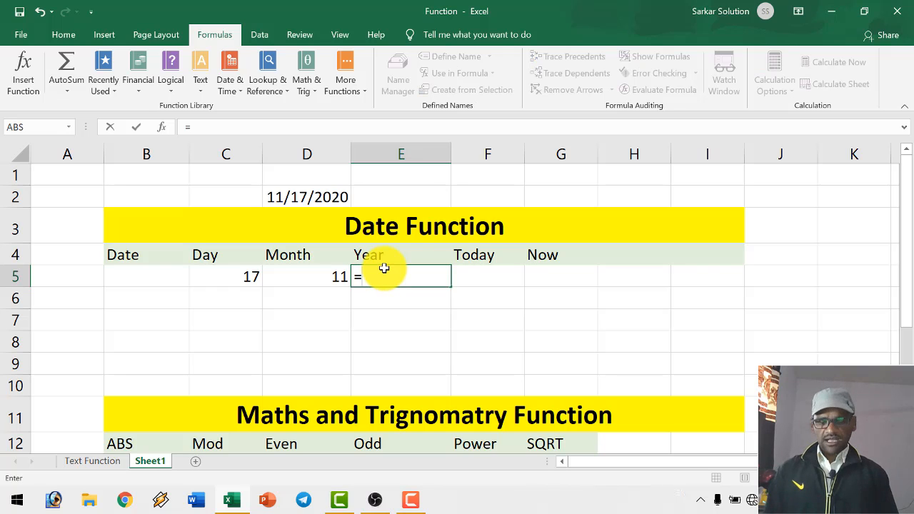
{"action": "type", "text": "year"}
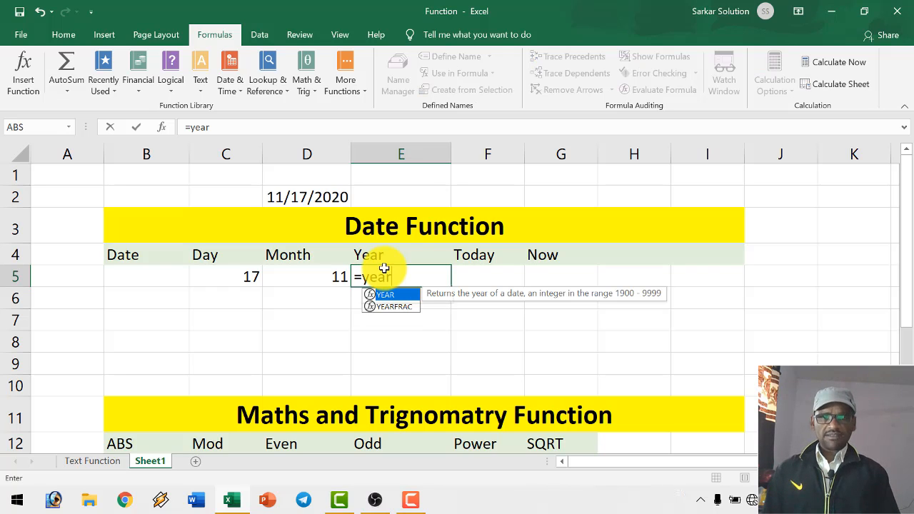
{"action": "type", "text": "("}
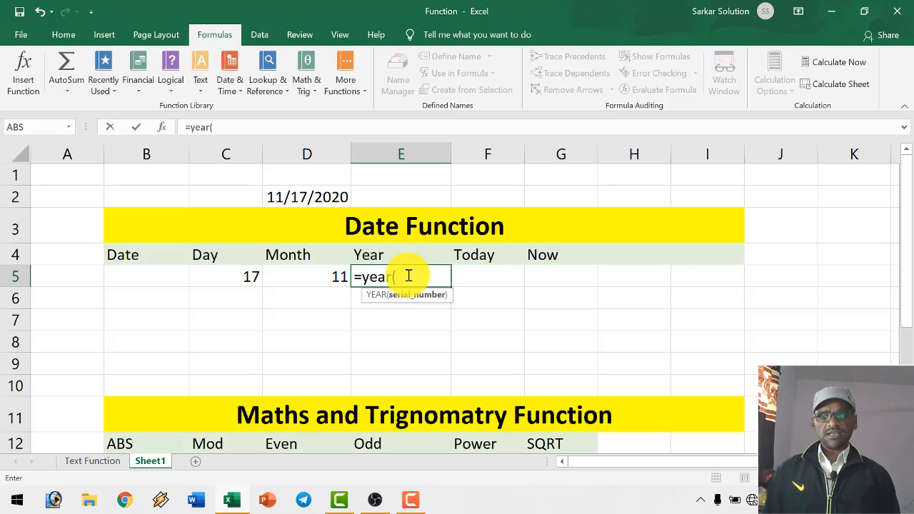
{"action": "type", "text": "d2"}
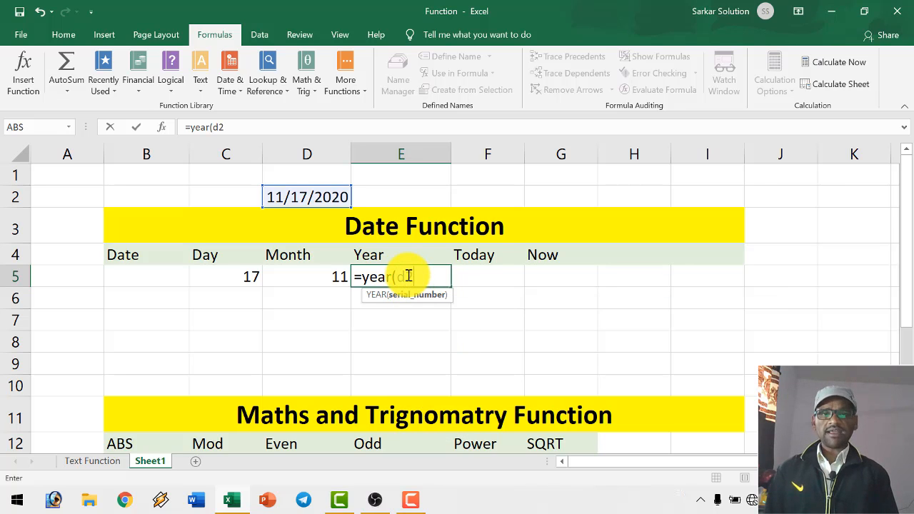
{"action": "type", "text": ")"}
{"action": "key", "text": "Return"}
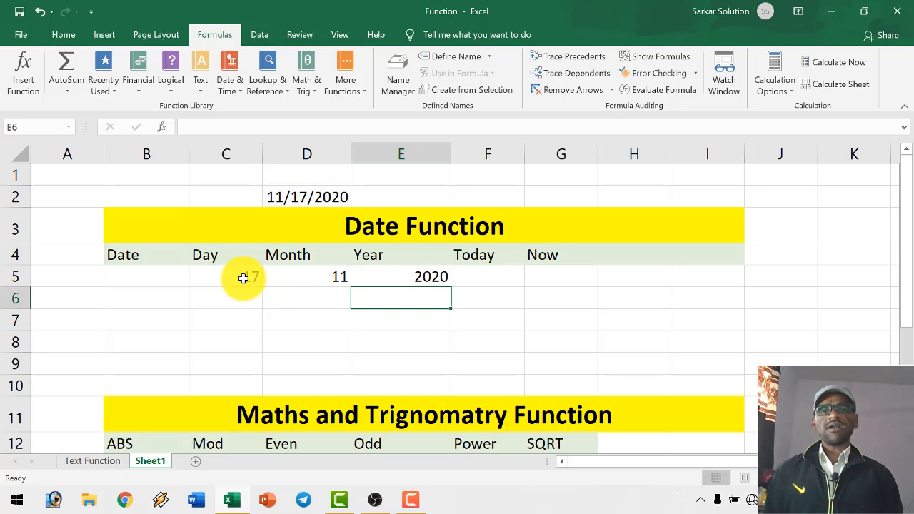
{"action": "left_click", "coordinate": [320, 276]}
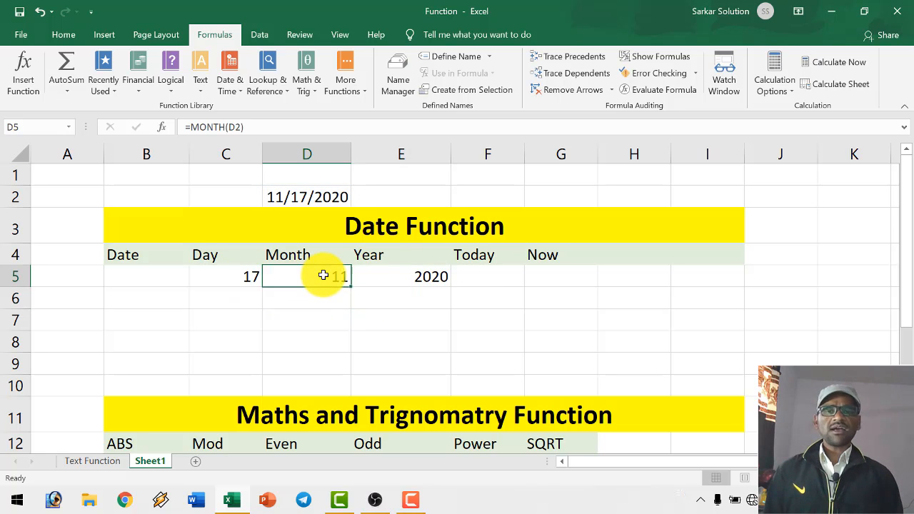
{"action": "left_click", "coordinate": [408, 277]}
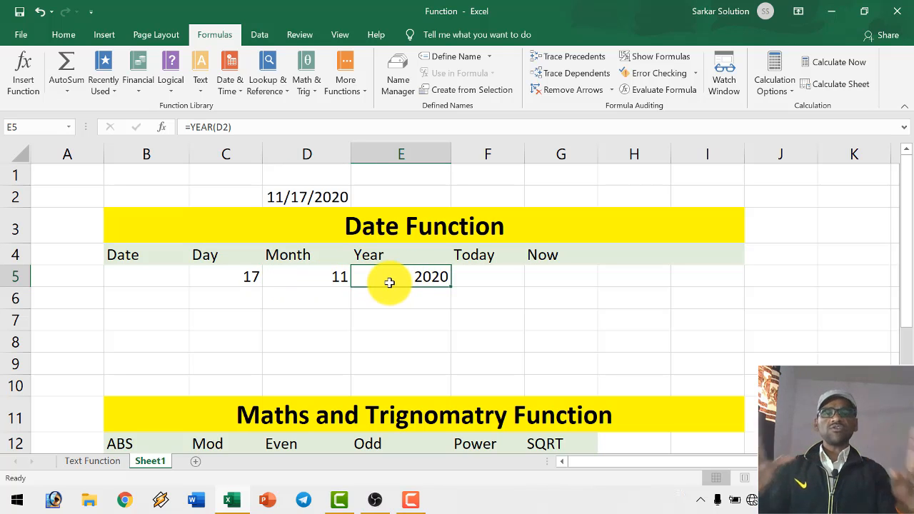
- Build a full date under the Date heading from the year, month and day cells, using =DATE(E5,D5,C5) in B5
{"action": "left_click", "coordinate": [136, 255]}
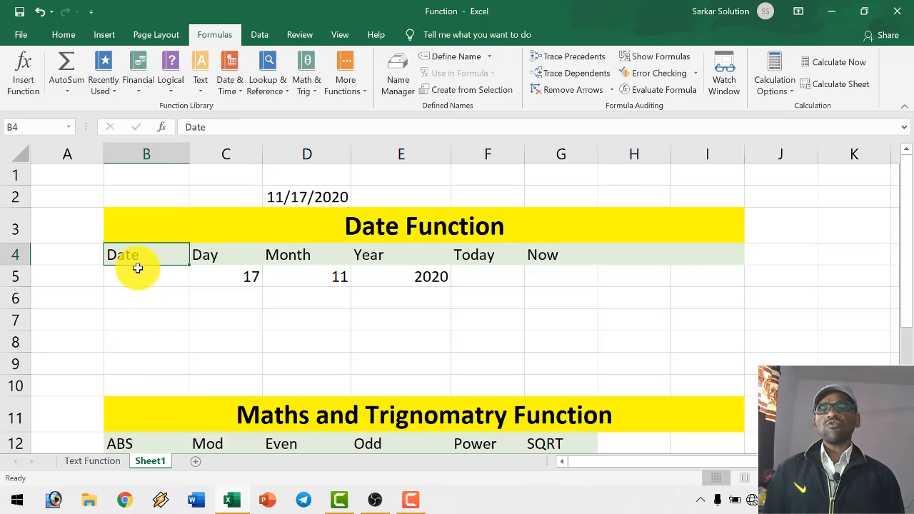
{"action": "left_click", "coordinate": [144, 278]}
{"action": "type", "text": "=date"}
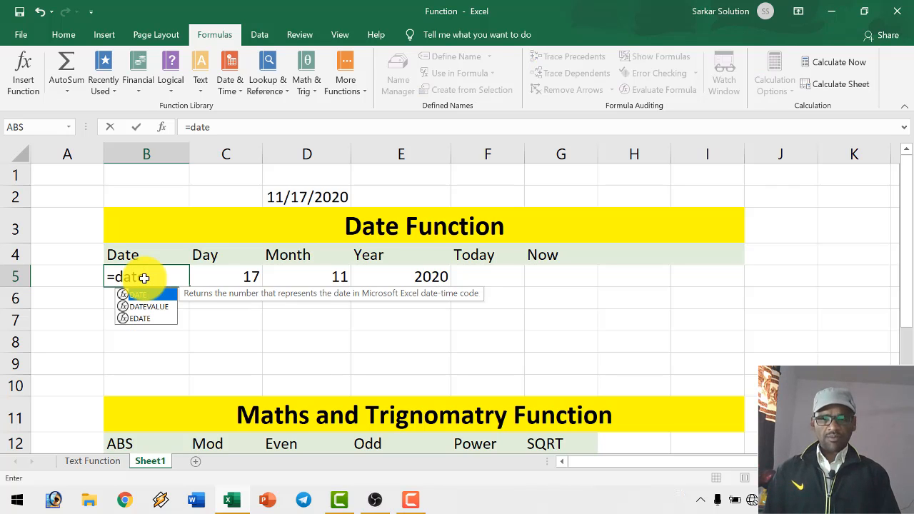
{"action": "type", "text": "("}
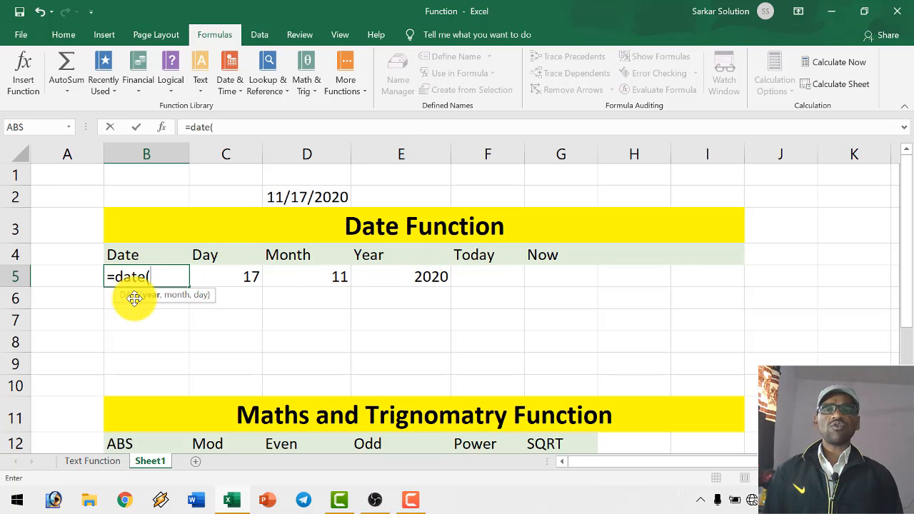
{"action": "type", "text": "e5"}
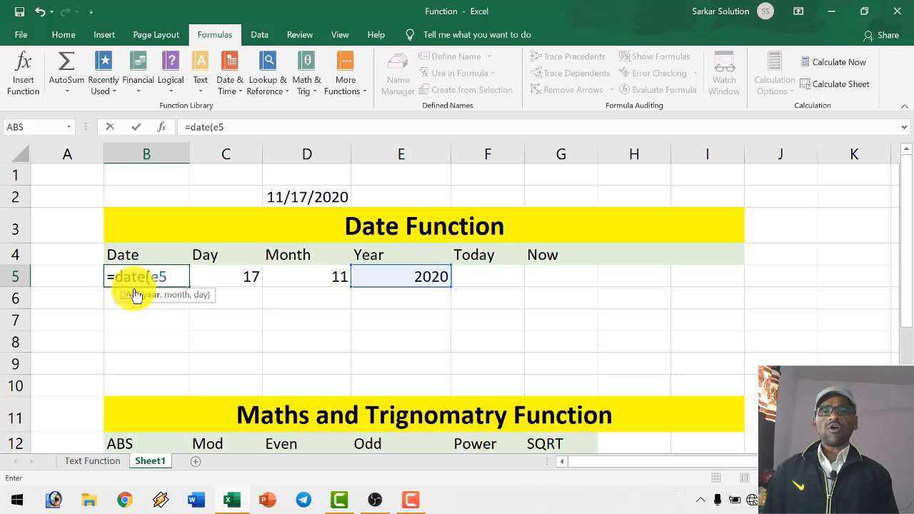
{"action": "type", "text": ","}
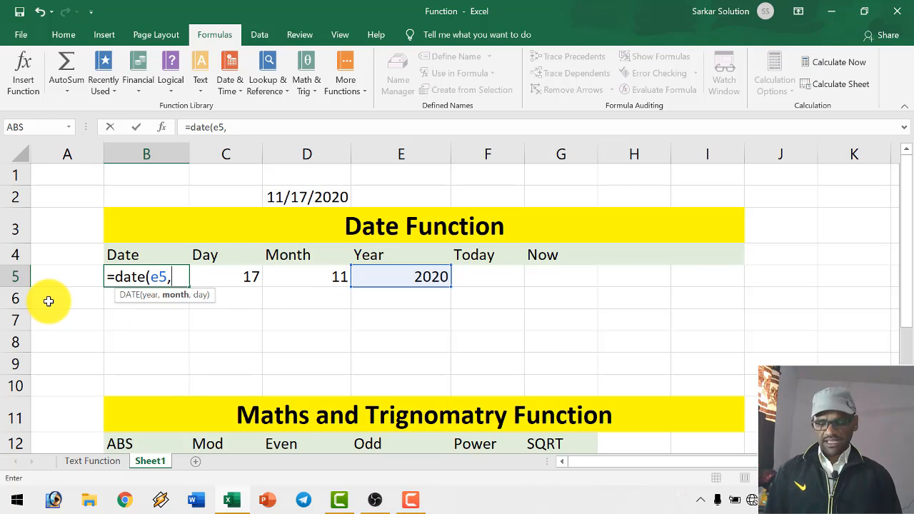
{"action": "type", "text": "d5,"}
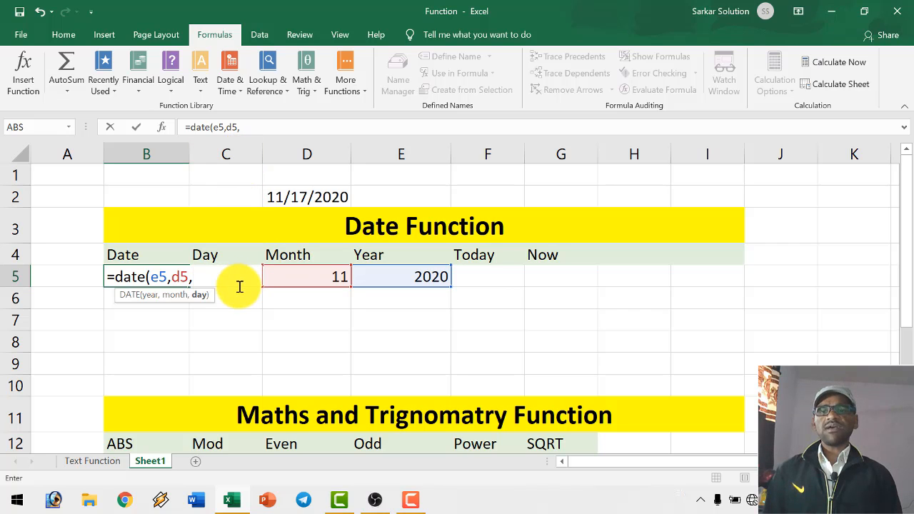
{"action": "type", "text": "c"}
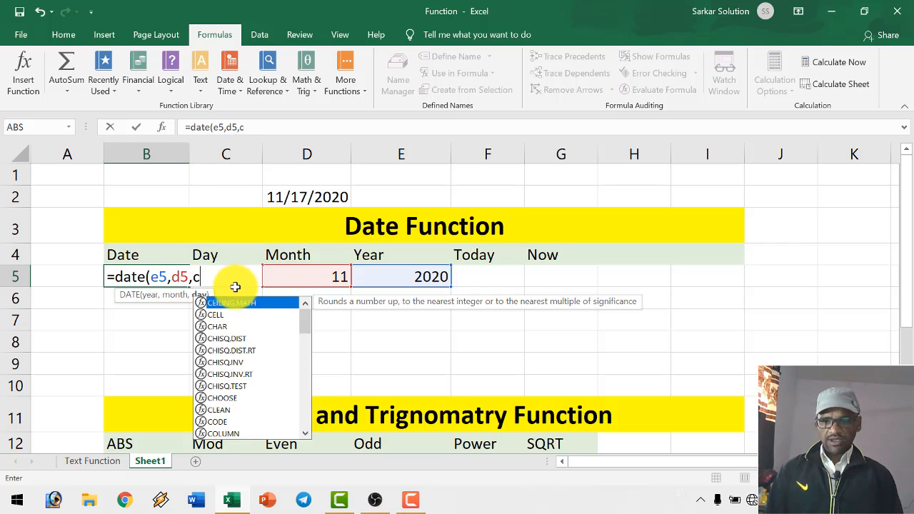
{"action": "type", "text": "5)"}
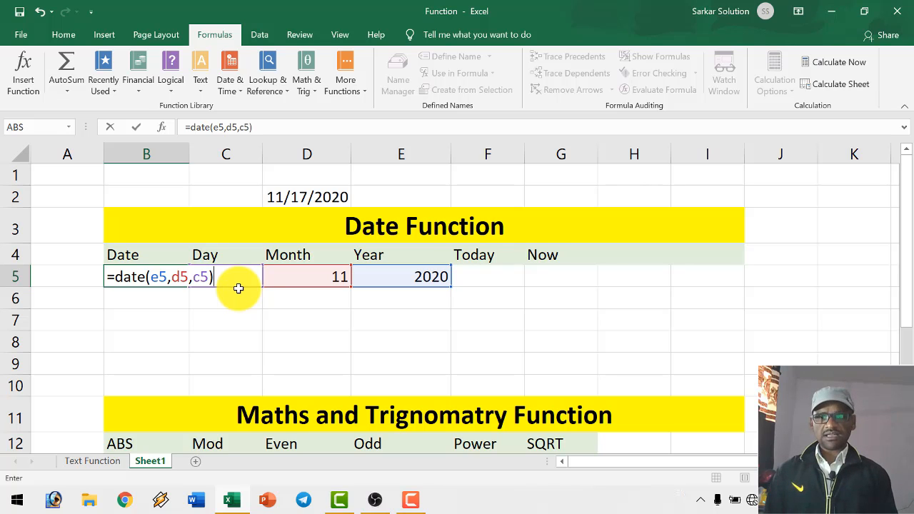
{"action": "key", "text": "Return"}
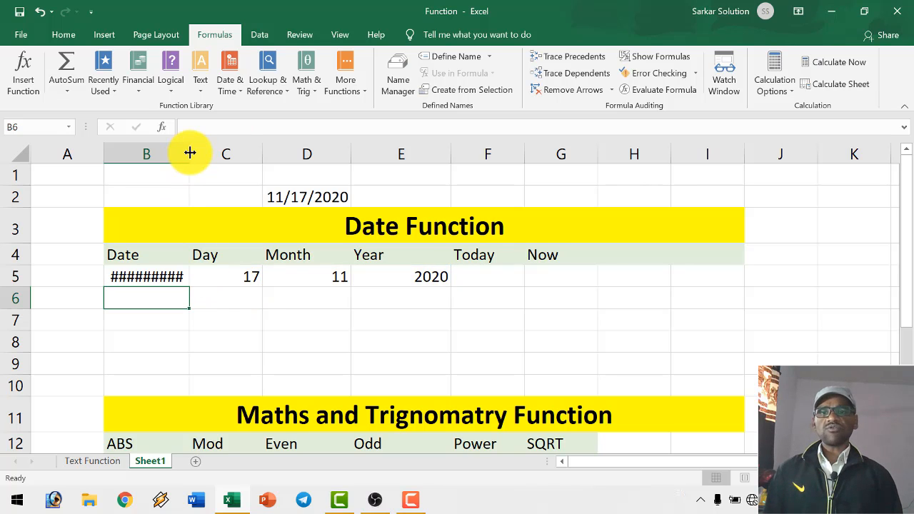
- Widen column B to fit the full date in B5 and check the Date, Day, Month and Year formulas in row 5
{"action": "mouse_move", "coordinate": [190, 151]}
{"action": "left_mouse_down"}
{"action": "mouse_move", "coordinate": [201, 150]}
{"action": "mouse_move", "coordinate": [175, 150]}
{"action": "left_mouse_up"}
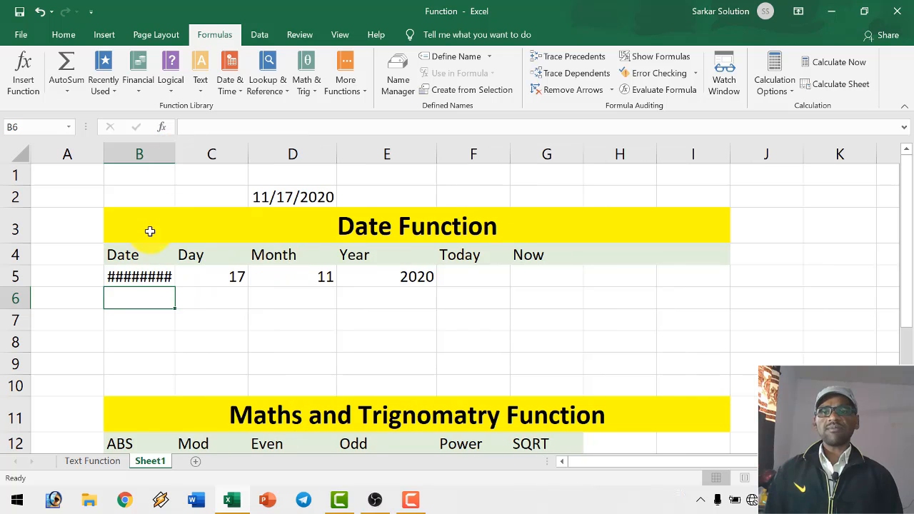
{"action": "scroll", "coordinate": [127, 276], "scroll_direction": "up", "scroll_amount": 2}
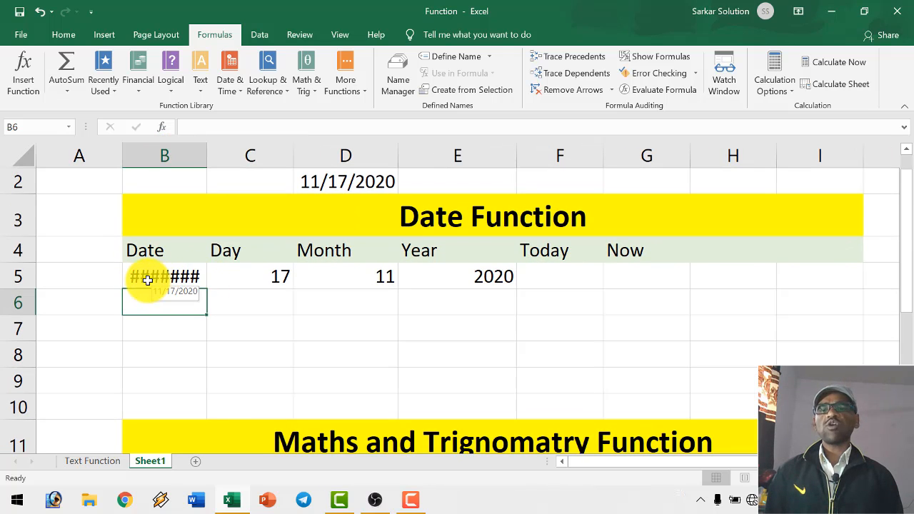
{"action": "scroll", "coordinate": [147, 275], "scroll_direction": "down", "scroll_amount": 2}
{"action": "scroll", "coordinate": [143, 291], "scroll_direction": "down", "scroll_amount": 1}
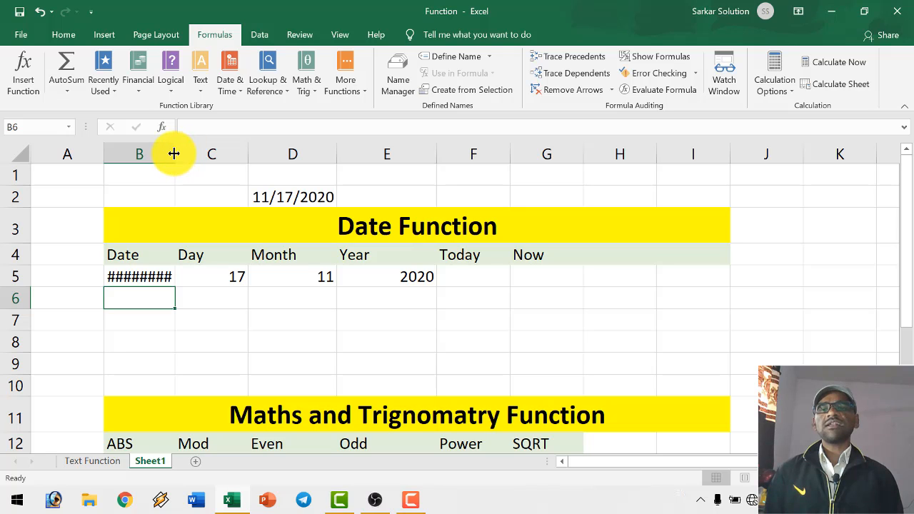
{"action": "left_click_drag", "start_coordinate": [174, 154], "coordinate": [194, 154]}
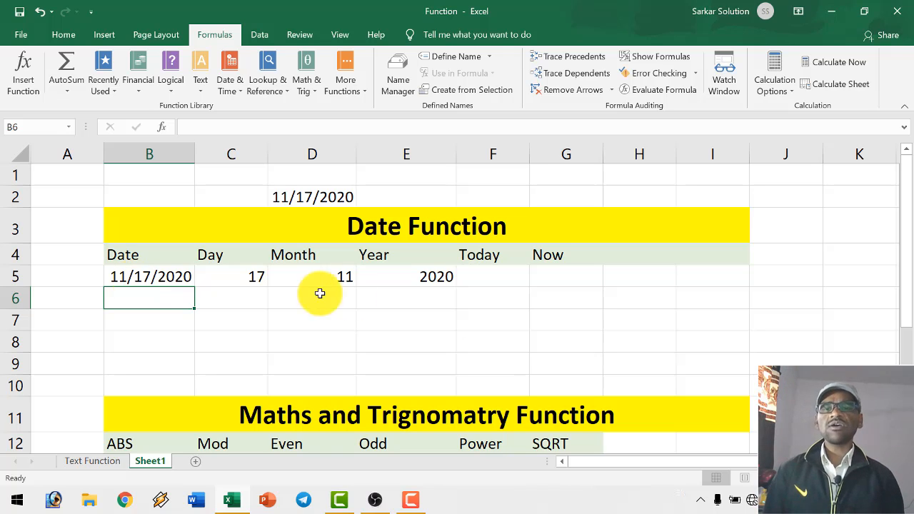
{"action": "left_click", "coordinate": [170, 278]}
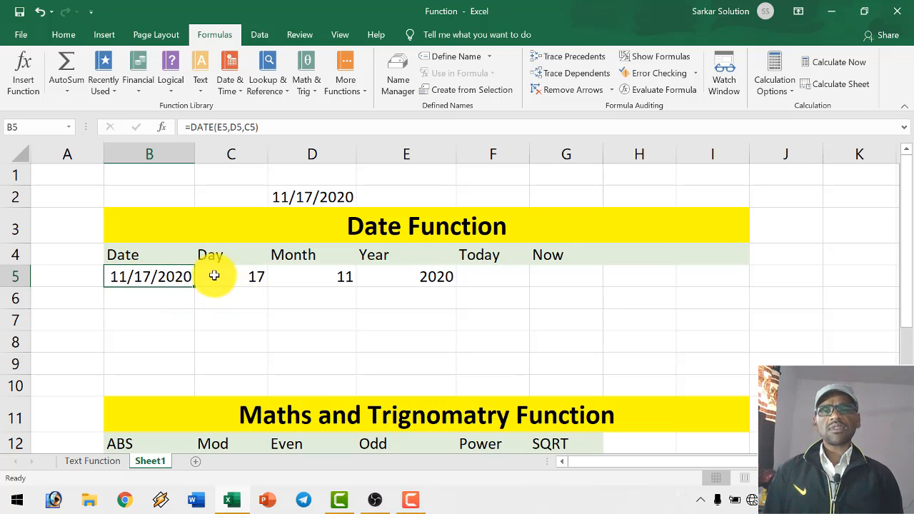
{"action": "left_click", "coordinate": [258, 275]}
{"action": "left_click", "coordinate": [307, 276]}
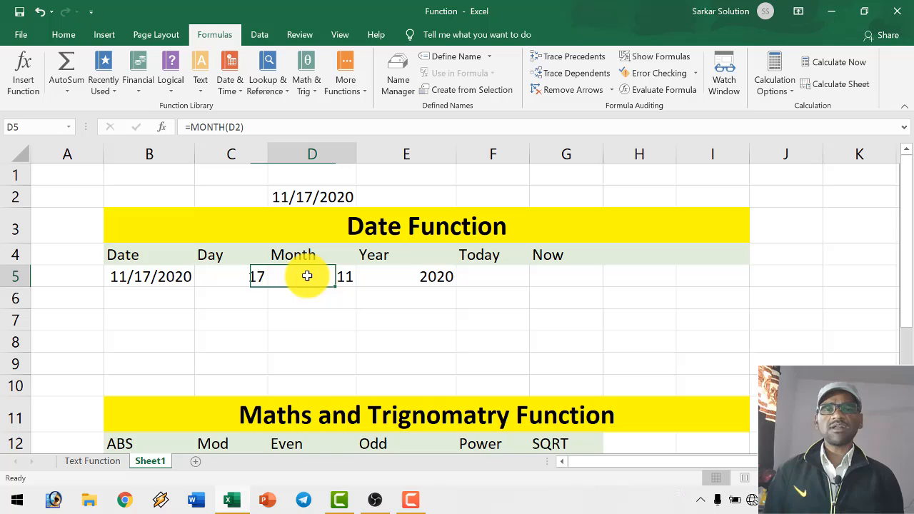
{"action": "left_click", "coordinate": [385, 280]}
{"action": "left_click", "coordinate": [162, 282]}
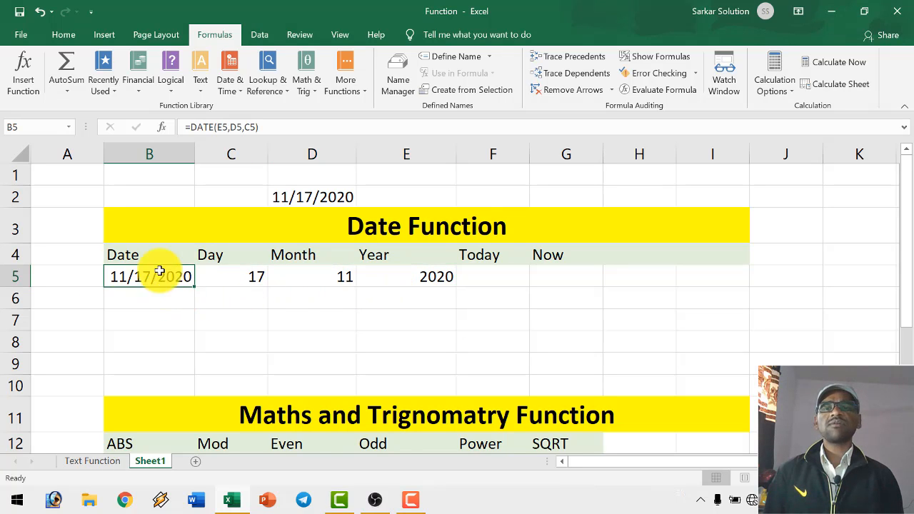
- Insert the current date under the Today heading, using =TODAY() in F5, and check the formula
{"action": "left_click", "coordinate": [490, 277]}
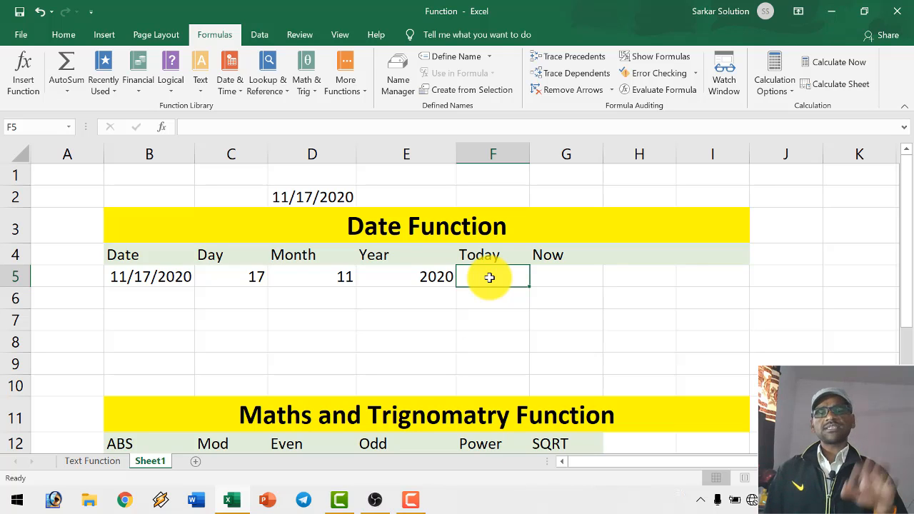
{"action": "type", "text": "="}
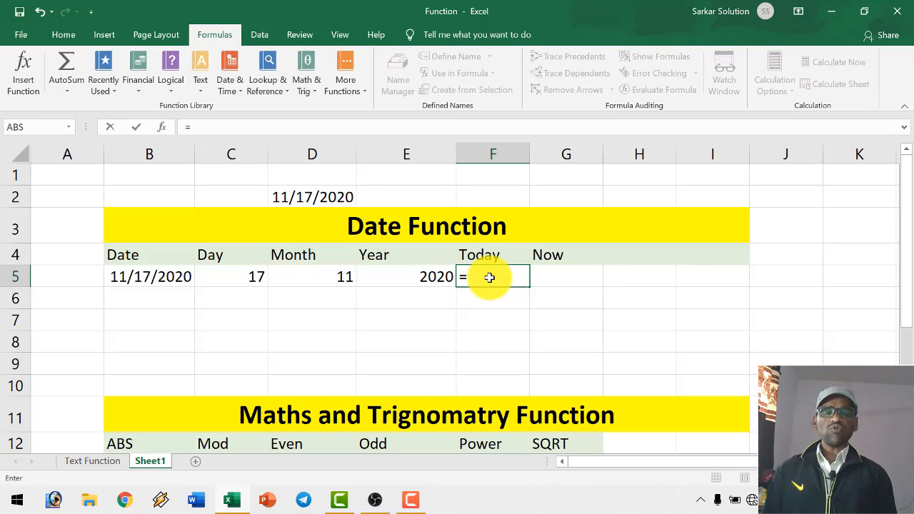
{"action": "type", "text": "today("}
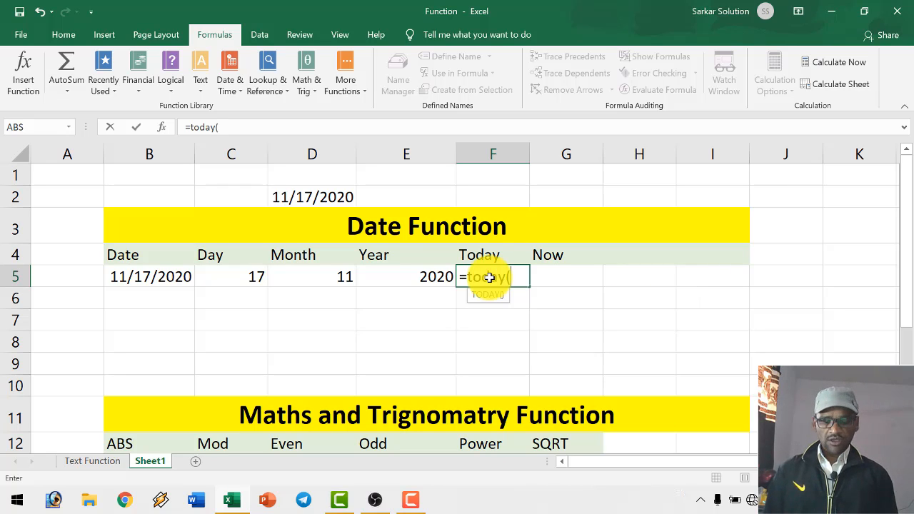
{"action": "type", "text": ")"}
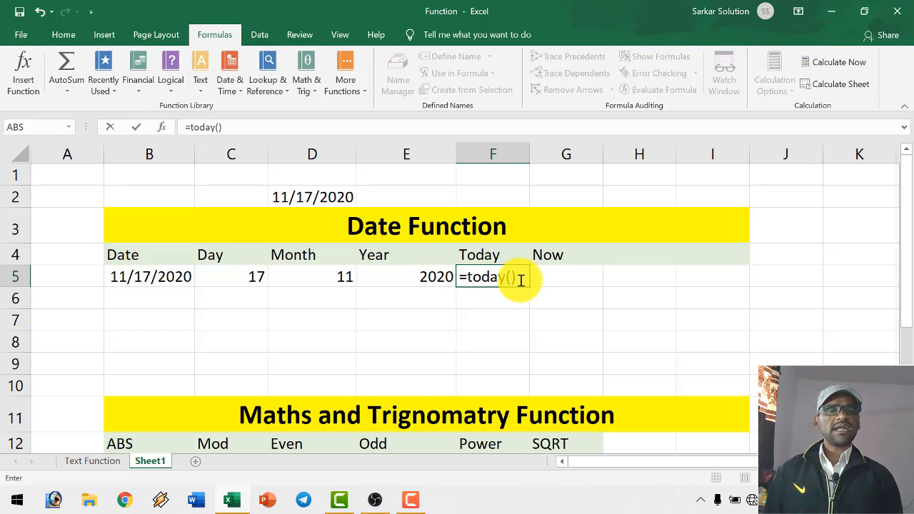
{"action": "key", "text": "Return"}
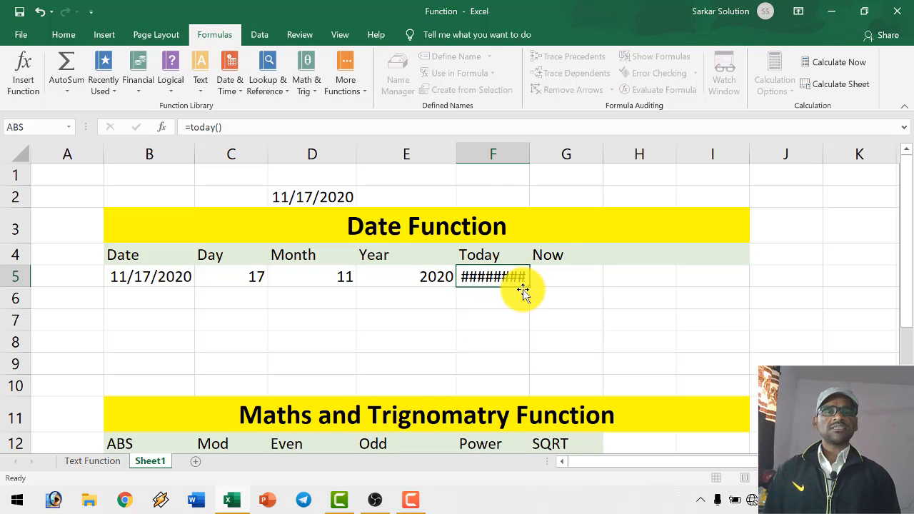
{"action": "left_click", "coordinate": [477, 277]}
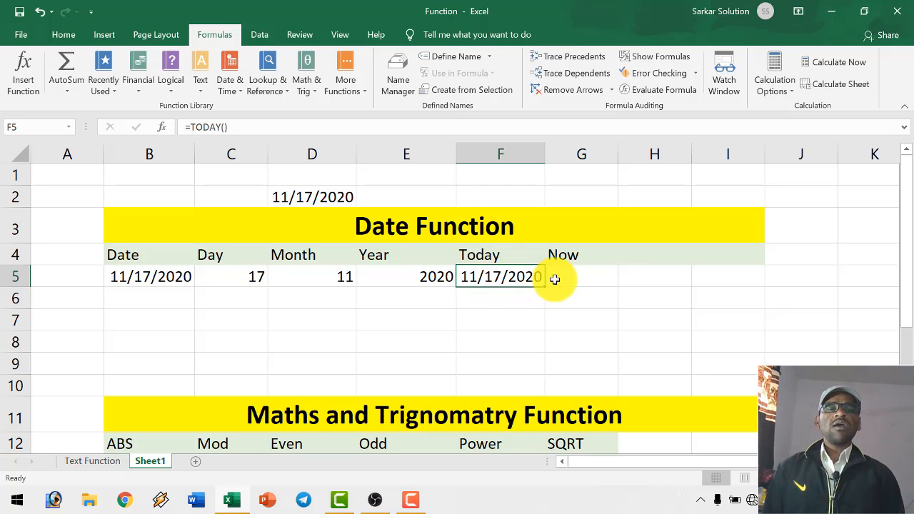
- Insert the current date and time under the Now heading, using =NOW() in G5, and check the formula
{"action": "left_click", "coordinate": [579, 274]}
{"action": "type", "text": "="}
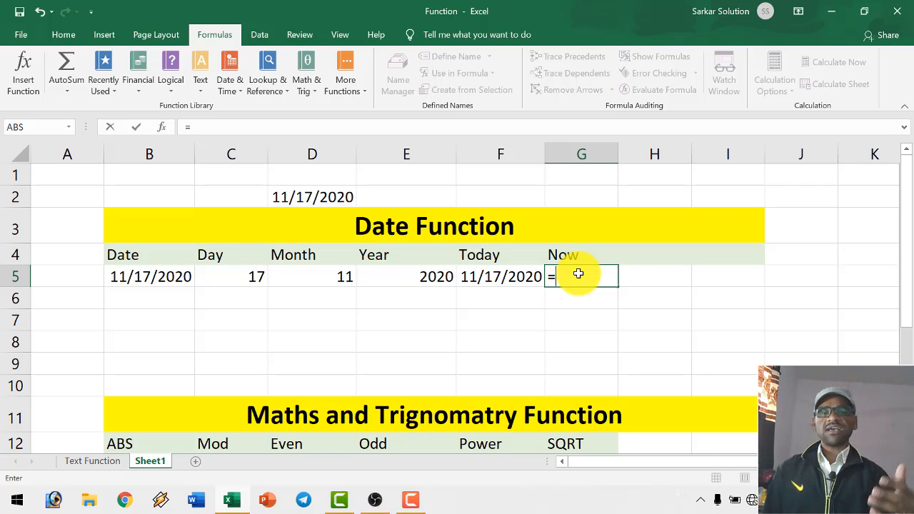
{"action": "type", "text": "now("}
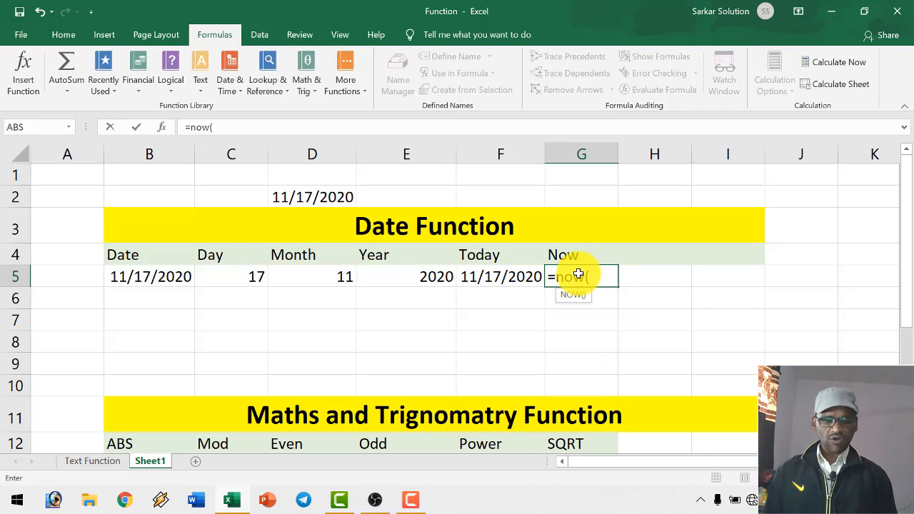
{"action": "type", "text": ")"}
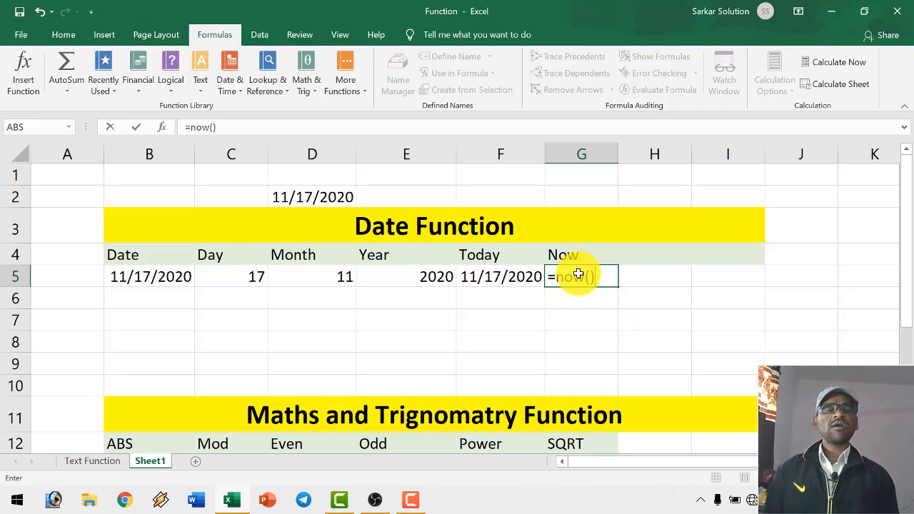
{"action": "key", "text": "Return"}
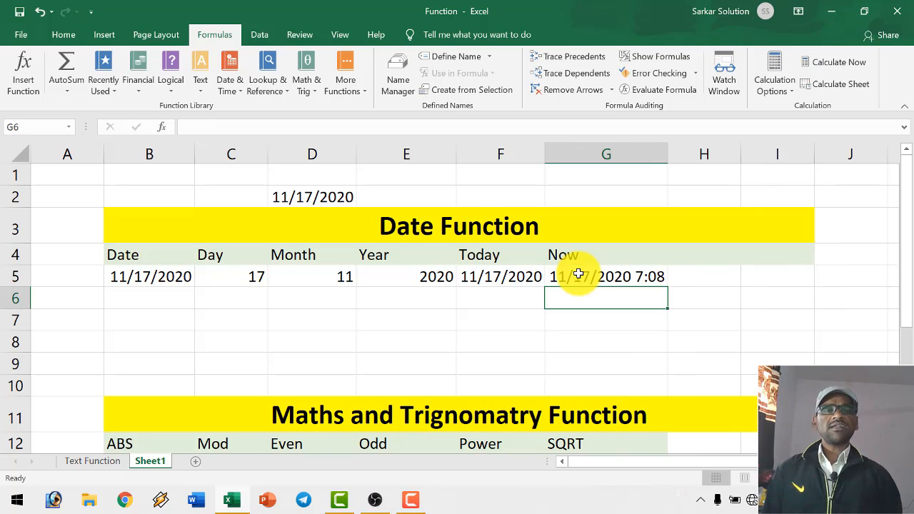
{"action": "left_click", "coordinate": [584, 282]}
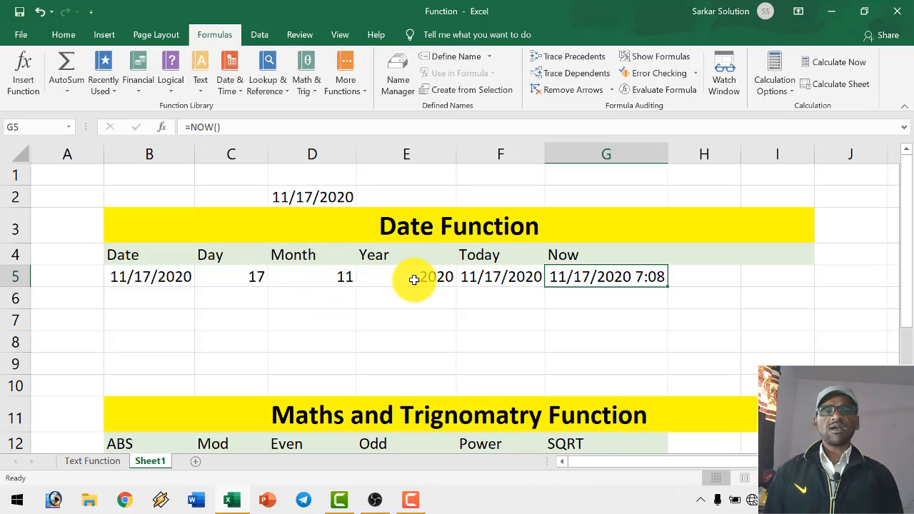
- Examine the headings of the Maths and Trignomatry Function table: ABS, Mod, Even, Odd, Power and SQRT
{"action": "scroll", "coordinate": [406, 281], "scroll_direction": "down", "scroll_amount": 2}
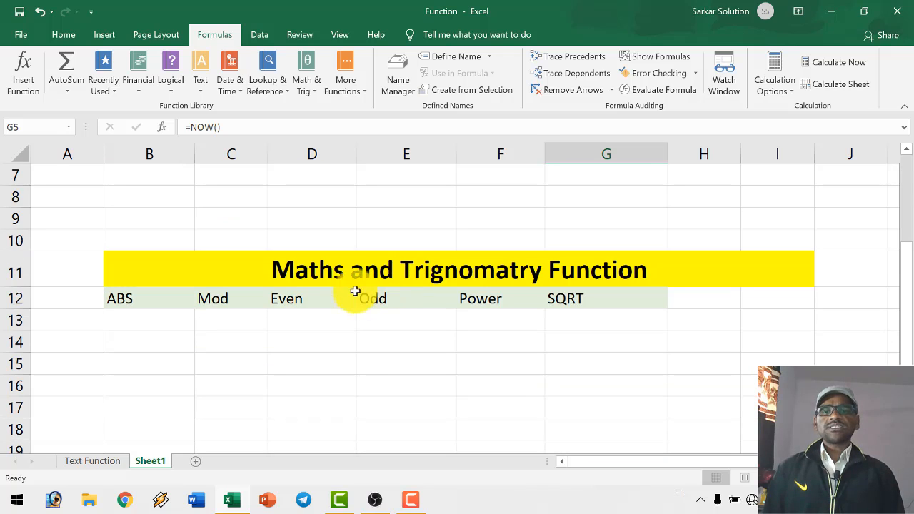
{"action": "left_click", "coordinate": [308, 274]}
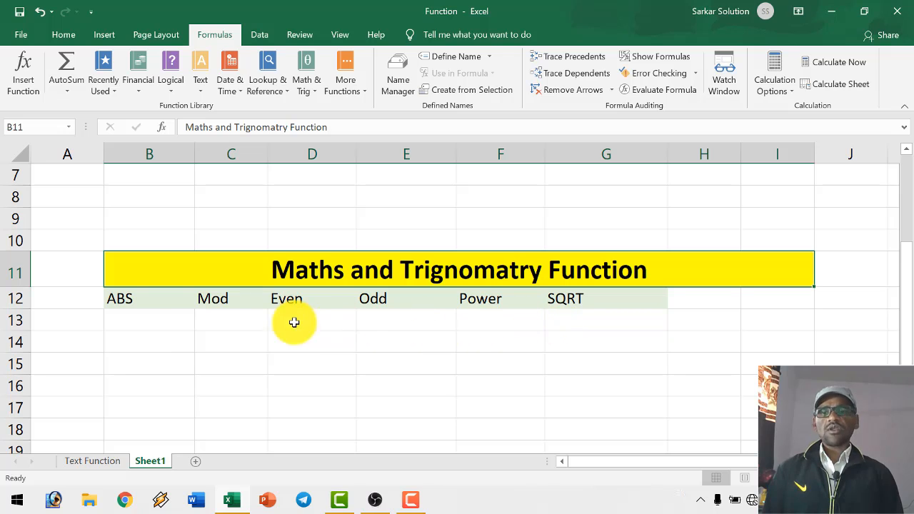
{"action": "left_click", "coordinate": [178, 322]}
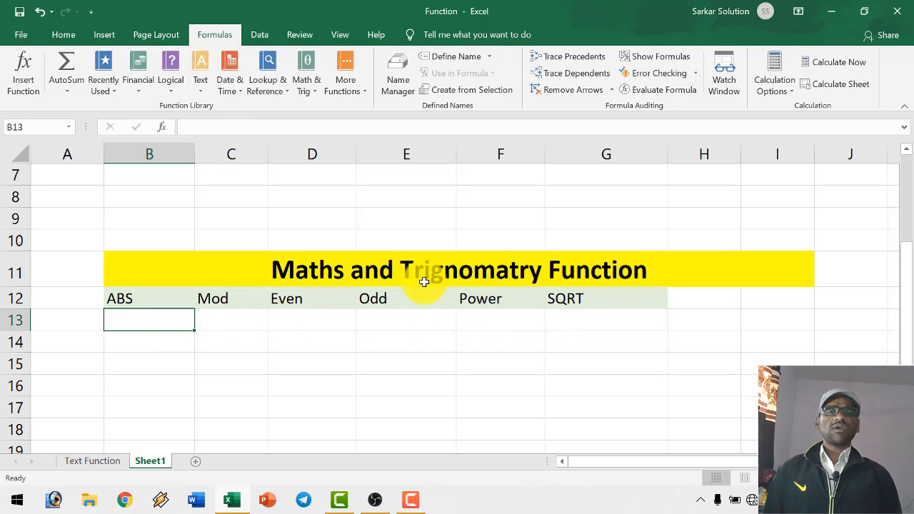
{"action": "left_click", "coordinate": [123, 298]}
{"action": "left_click", "coordinate": [217, 299]}
{"action": "left_click", "coordinate": [298, 307]}
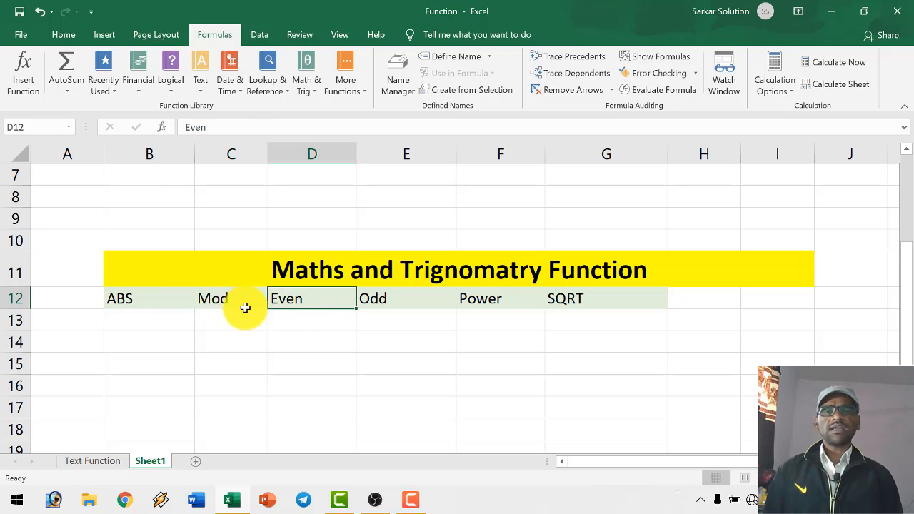
{"action": "left_click", "coordinate": [218, 303]}
{"action": "left_click", "coordinate": [293, 300]}
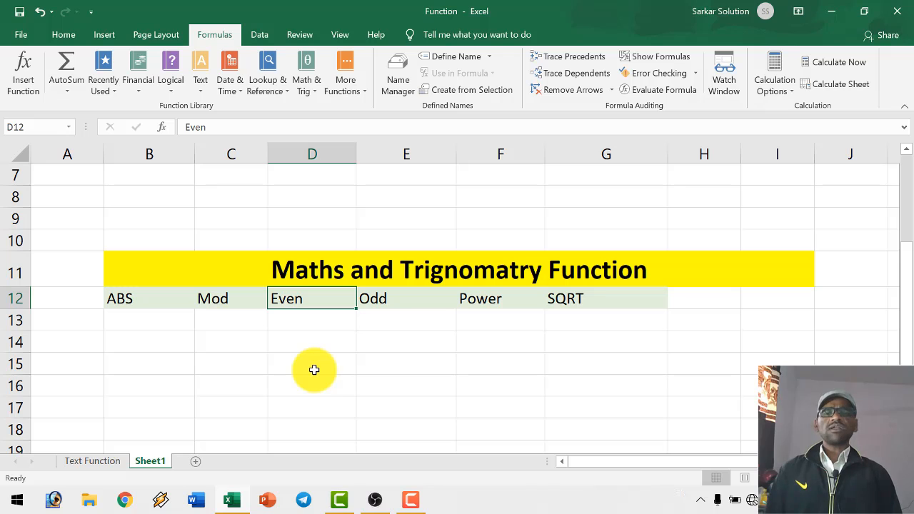
{"action": "left_click", "coordinate": [376, 298]}
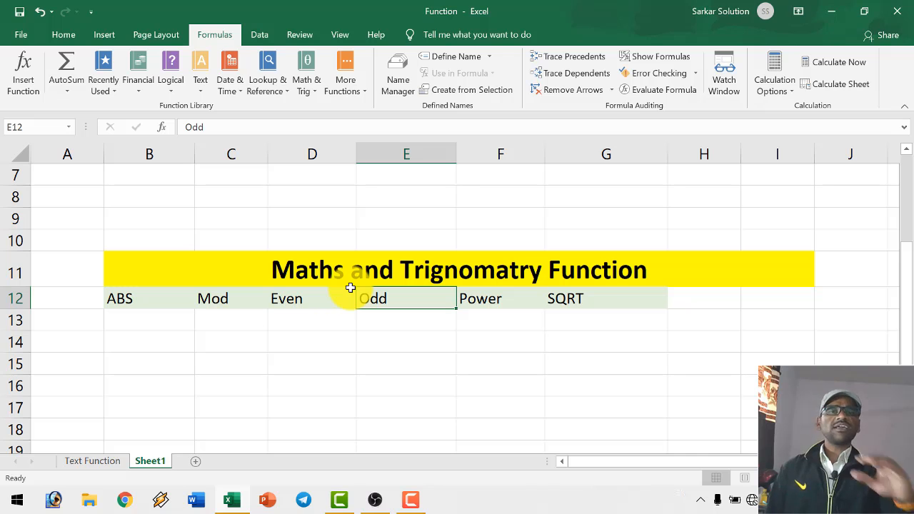
{"action": "left_click", "coordinate": [310, 307]}
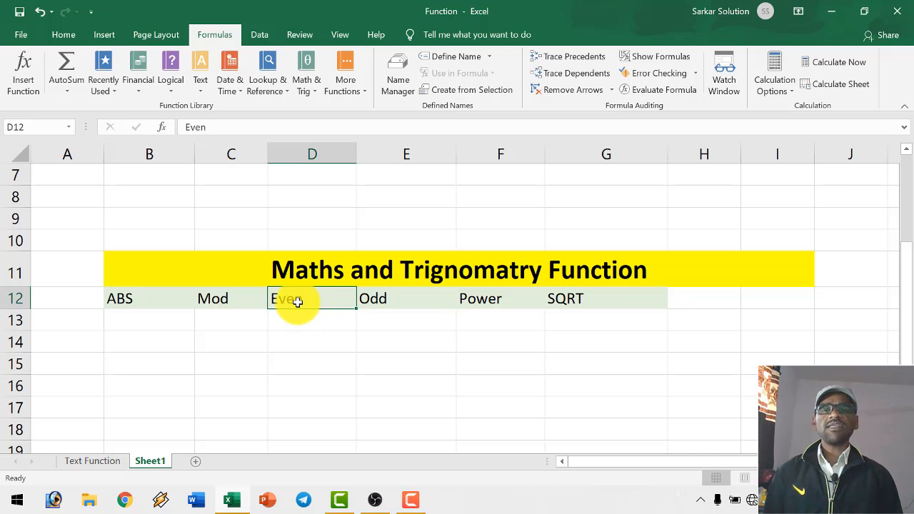
{"action": "left_click", "coordinate": [302, 322]}
{"action": "left_click", "coordinate": [302, 304]}
{"action": "left_click", "coordinate": [304, 325]}
{"action": "left_click", "coordinate": [302, 302]}
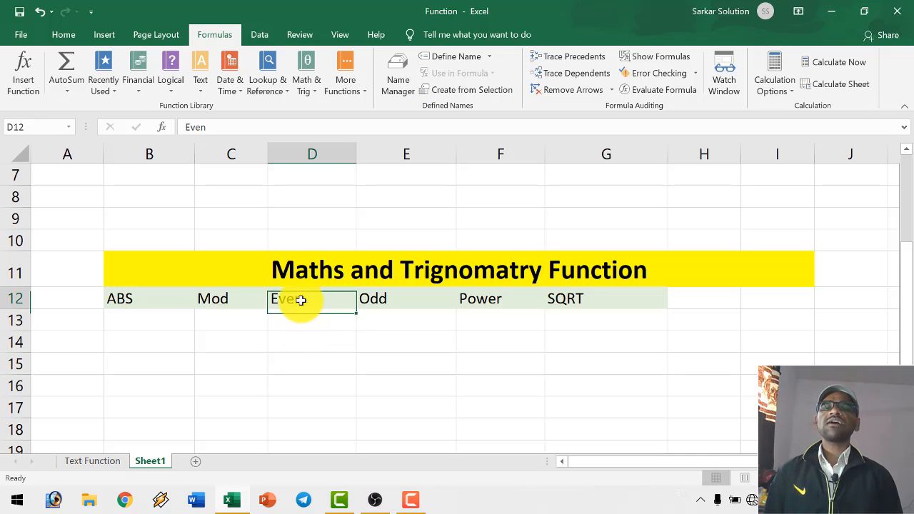
{"action": "left_click", "coordinate": [300, 321]}
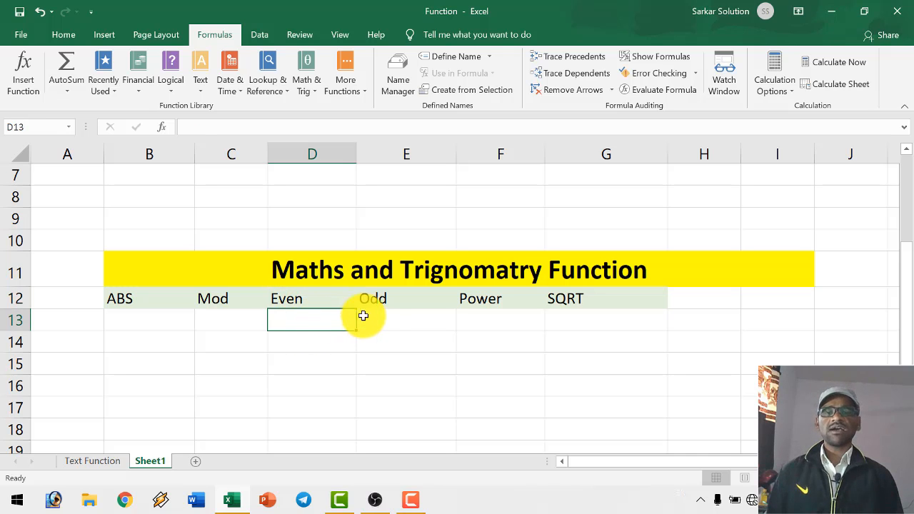
{"action": "left_click", "coordinate": [381, 298]}
{"action": "left_click", "coordinate": [389, 321]}
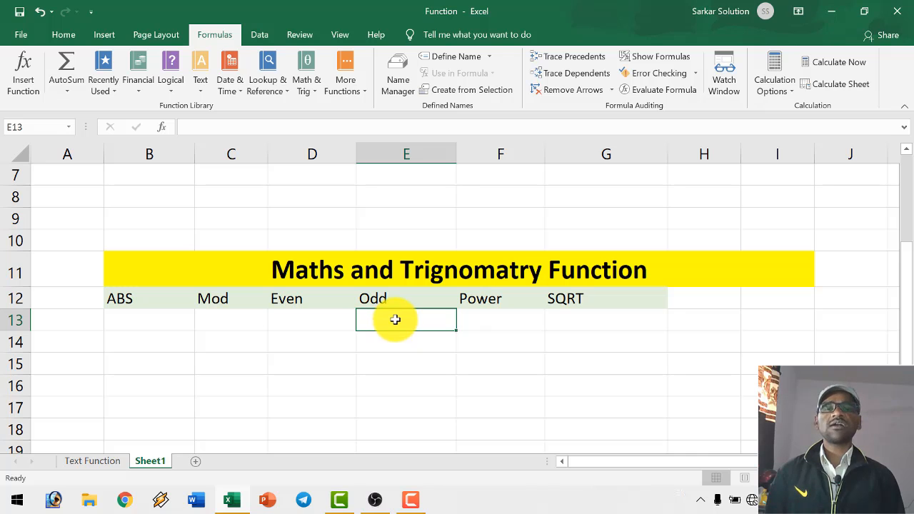
{"action": "left_click", "coordinate": [312, 299]}
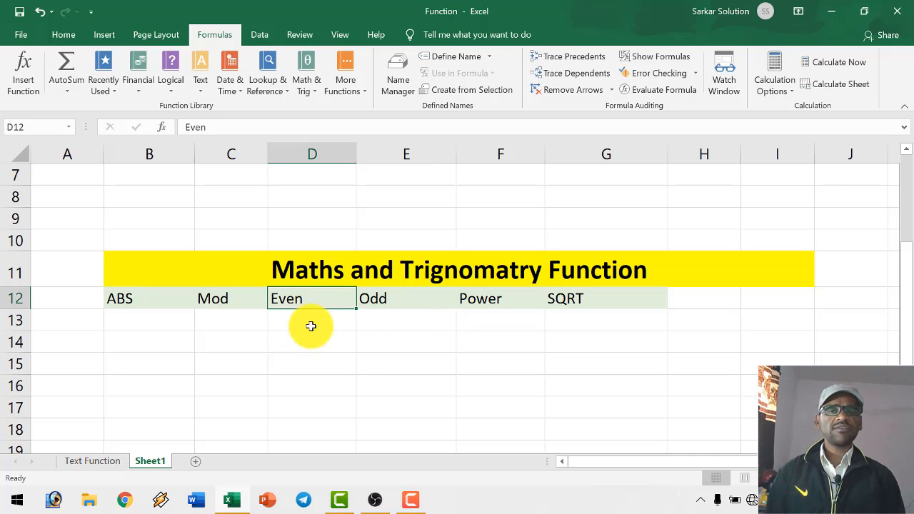
{"action": "left_click", "coordinate": [474, 312]}
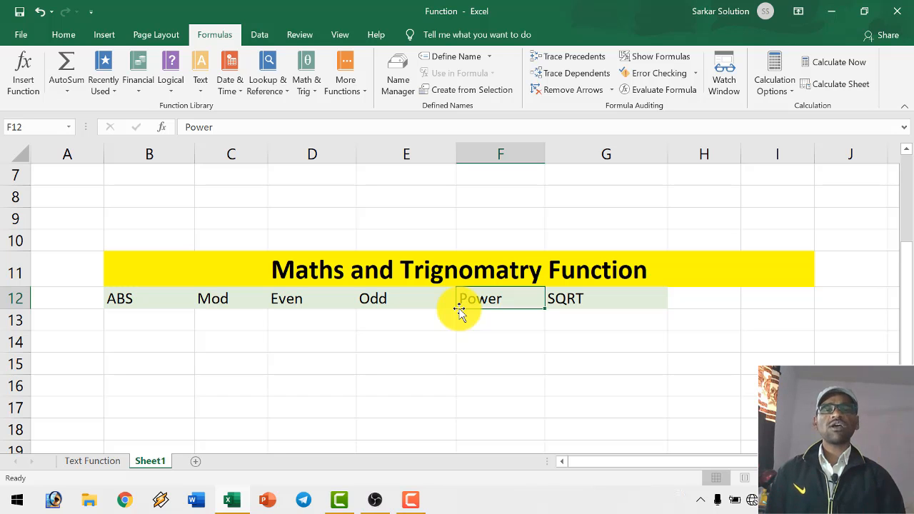
{"action": "left_click", "coordinate": [555, 300]}
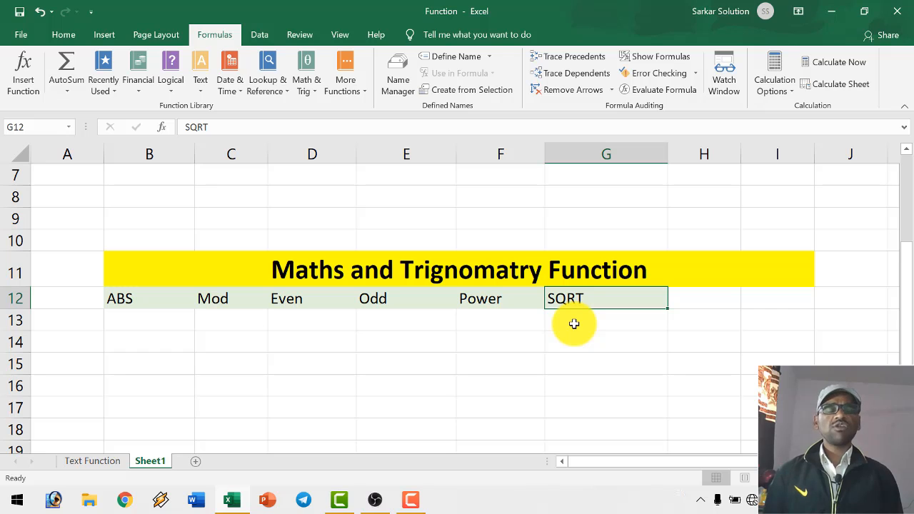
{"action": "left_click", "coordinate": [573, 324]}
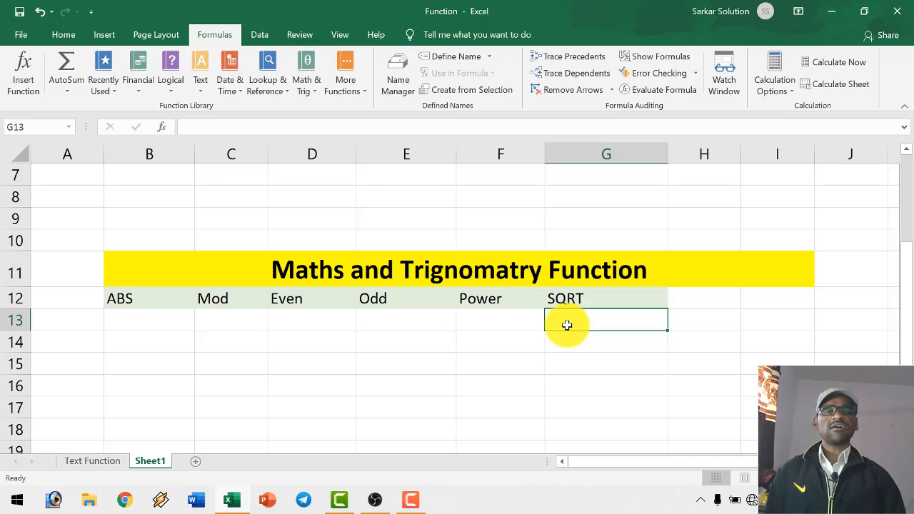
{"action": "left_click", "coordinate": [570, 299]}
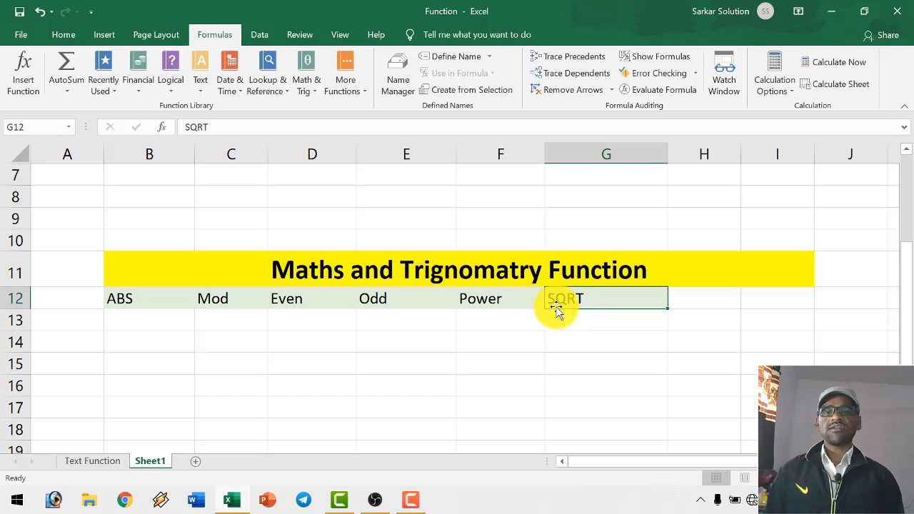
- Enter -16 in B13 under the ABS heading
{"action": "left_click", "coordinate": [149, 297]}
{"action": "left_click", "coordinate": [151, 322]}
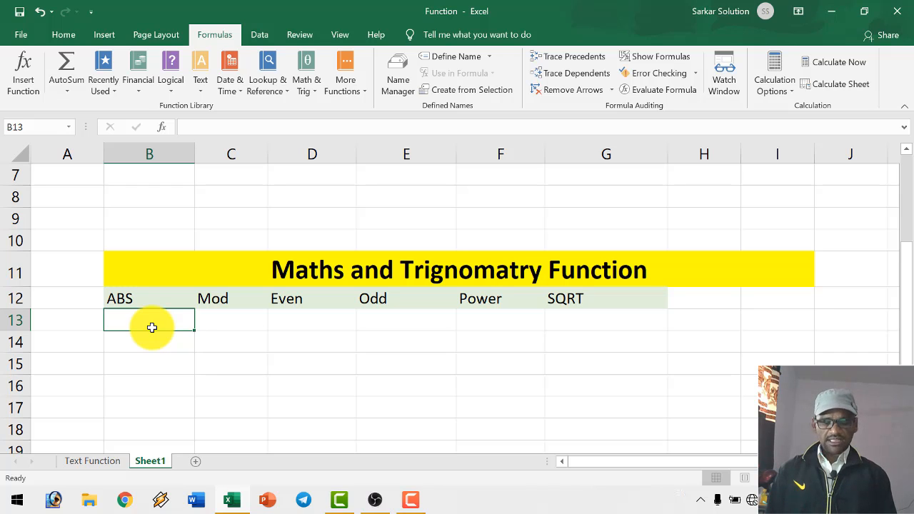
{"action": "type", "text": "="}
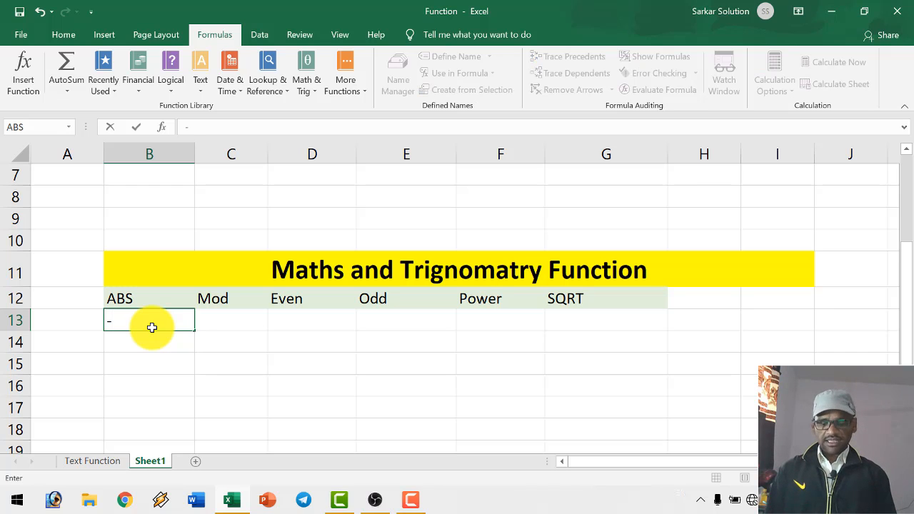
{"action": "type", "text": "16"}
{"action": "key", "text": "Return"}
- Calculate the absolute value of B13 in B14 with =ABS(B13), and compare the formula with its source number
{"action": "type", "text": "="}
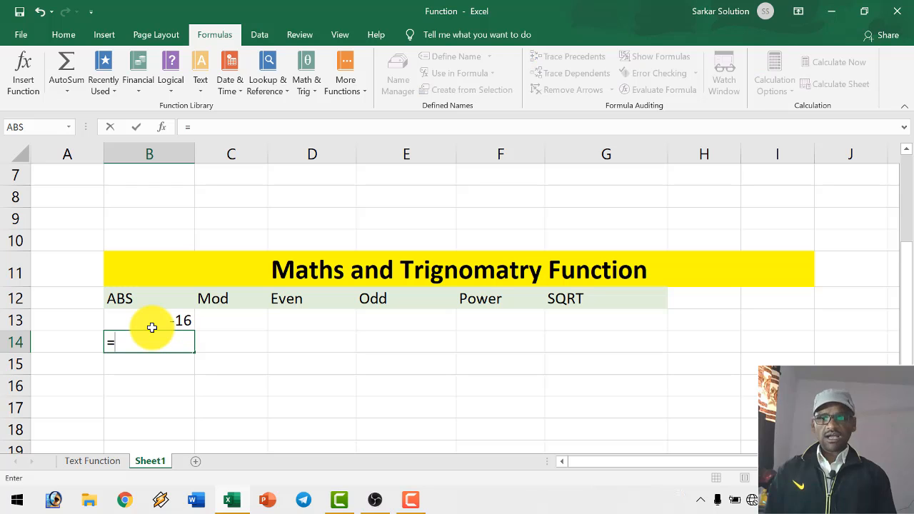
{"action": "type", "text": "abs("}
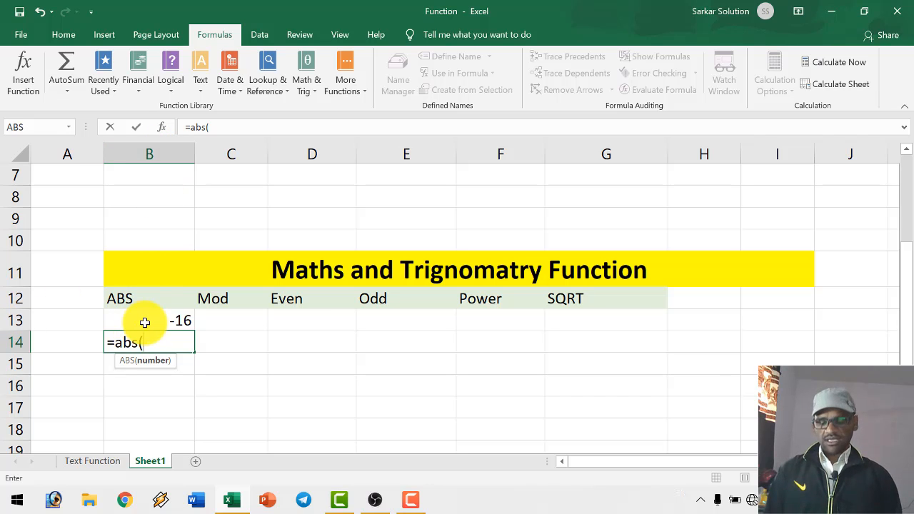
{"action": "type", "text": "b13)"}
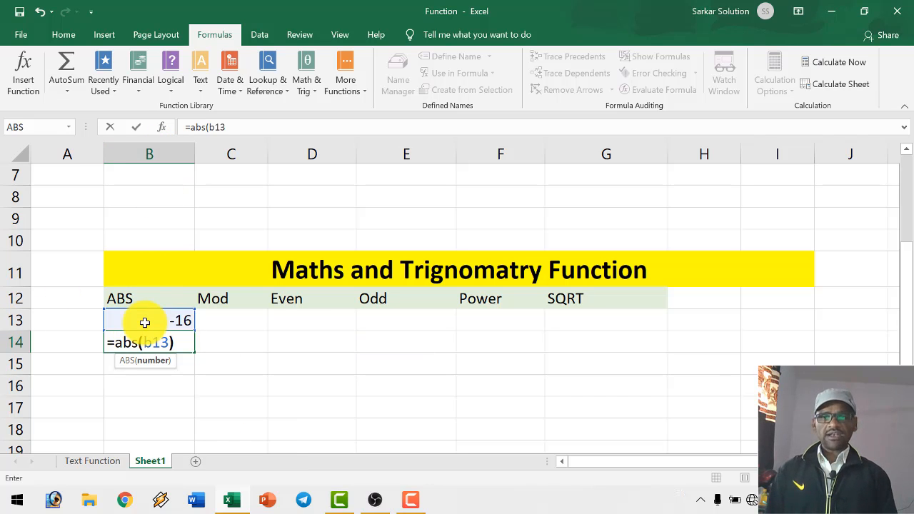
{"action": "key", "text": "Return"}
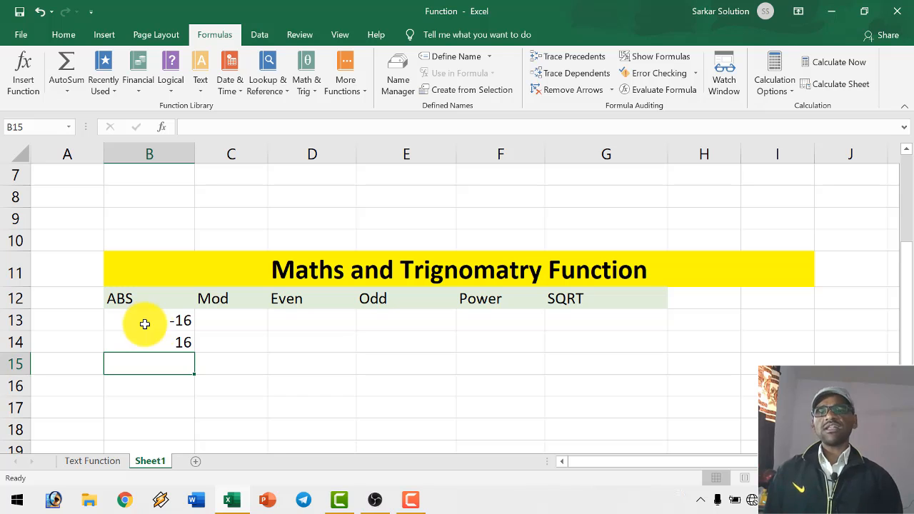
{"action": "left_click", "coordinate": [178, 346]}
{"action": "left_click", "coordinate": [178, 364]}
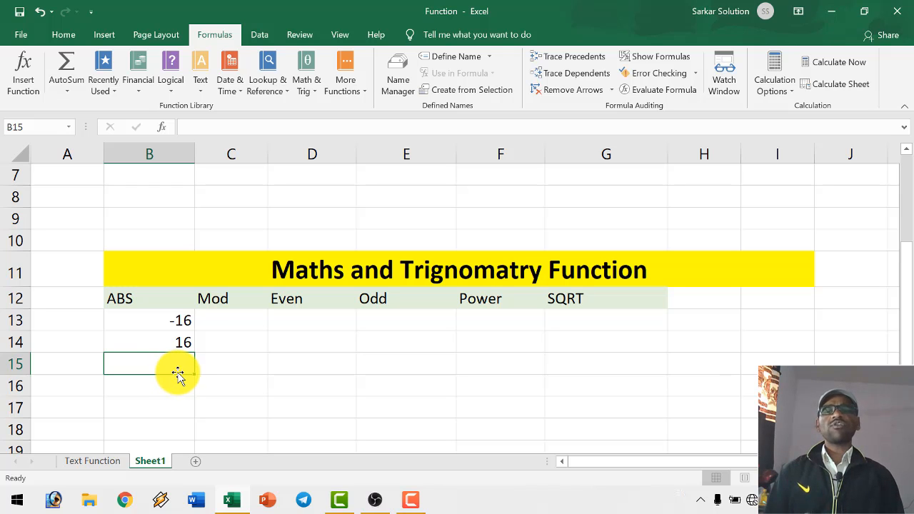
{"action": "left_click", "coordinate": [181, 347]}
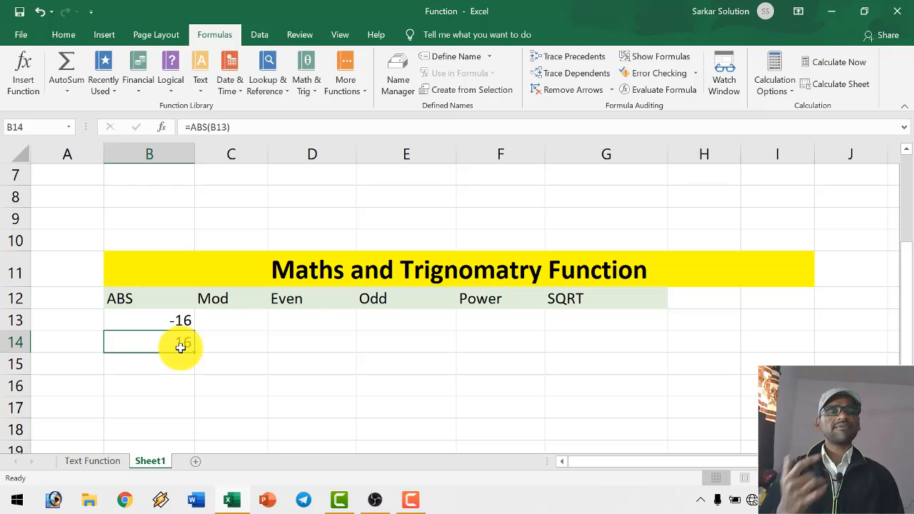
{"action": "left_click", "coordinate": [179, 323]}
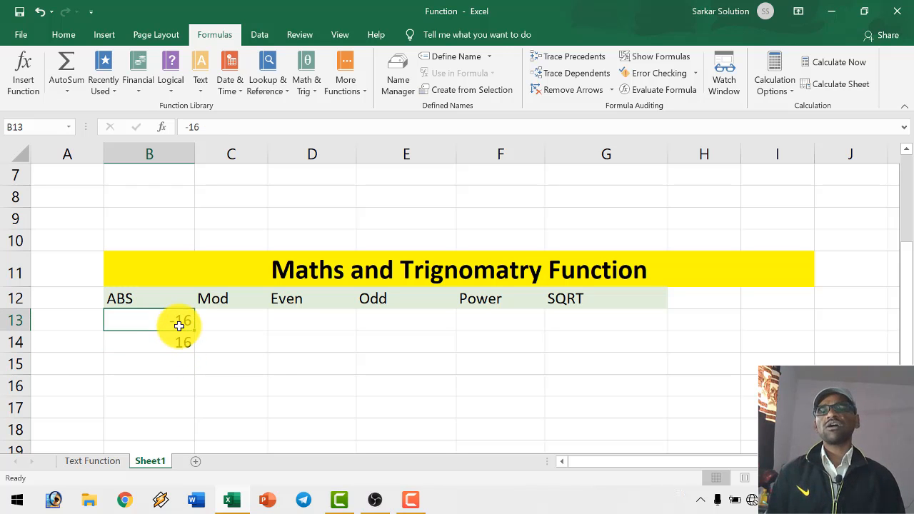
{"action": "left_click", "coordinate": [180, 342]}
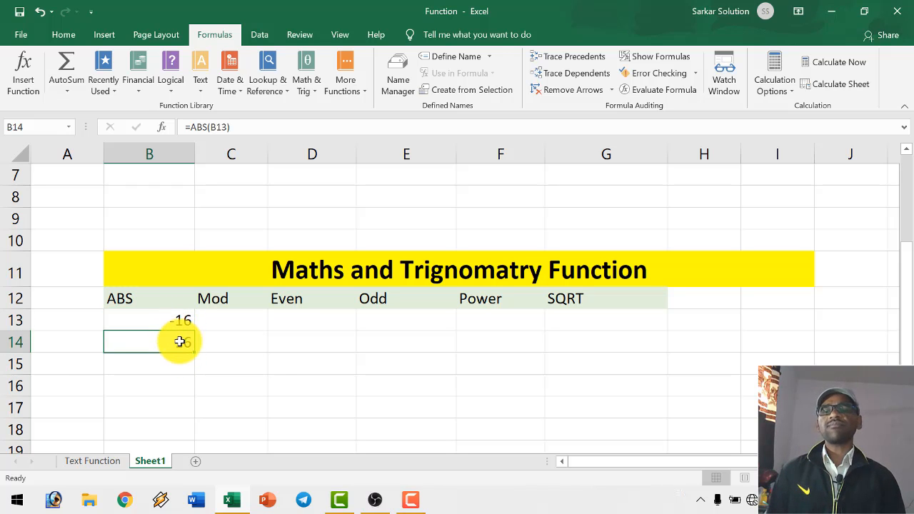
- Enter the number 25 in C13 and the divisor 4 in C14 under the Mod heading
{"action": "left_click", "coordinate": [225, 326]}
{"action": "type", "text": "="}
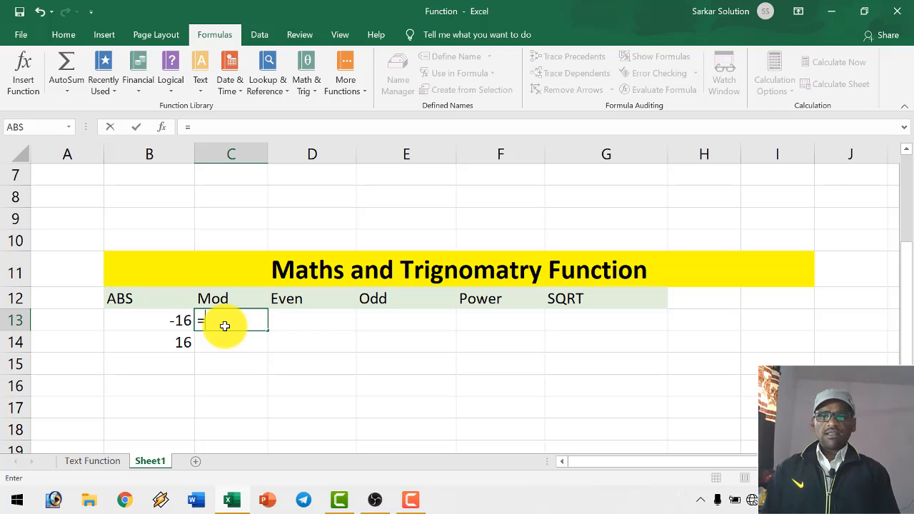
{"action": "key", "text": "BackSpace"}
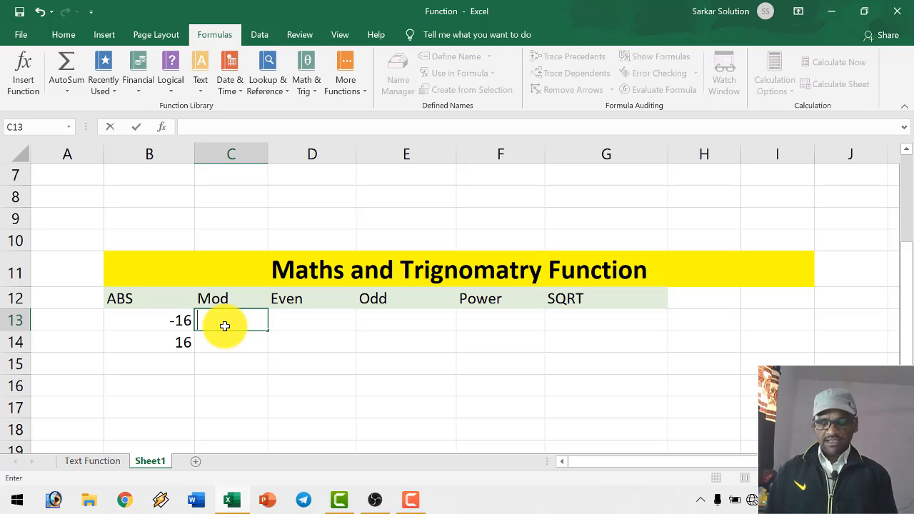
{"action": "type", "text": "25"}
{"action": "key", "text": "Return"}
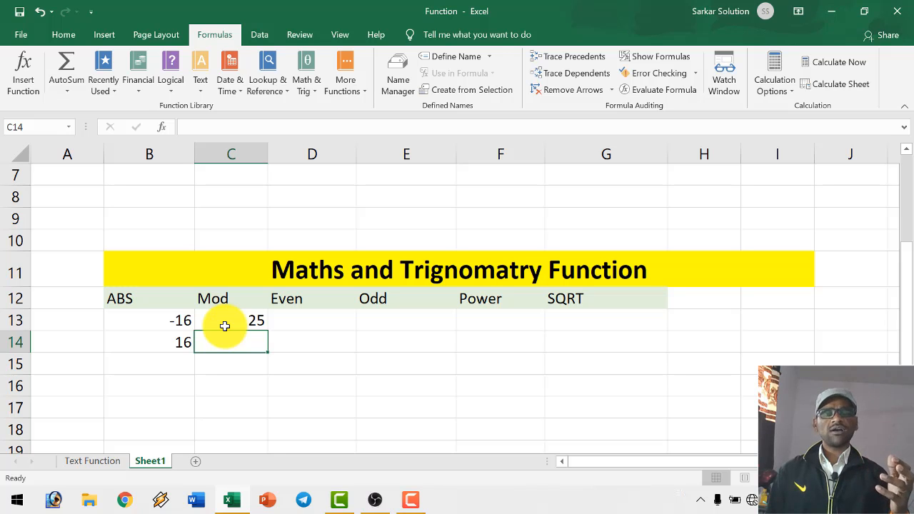
{"action": "type", "text": "4"}
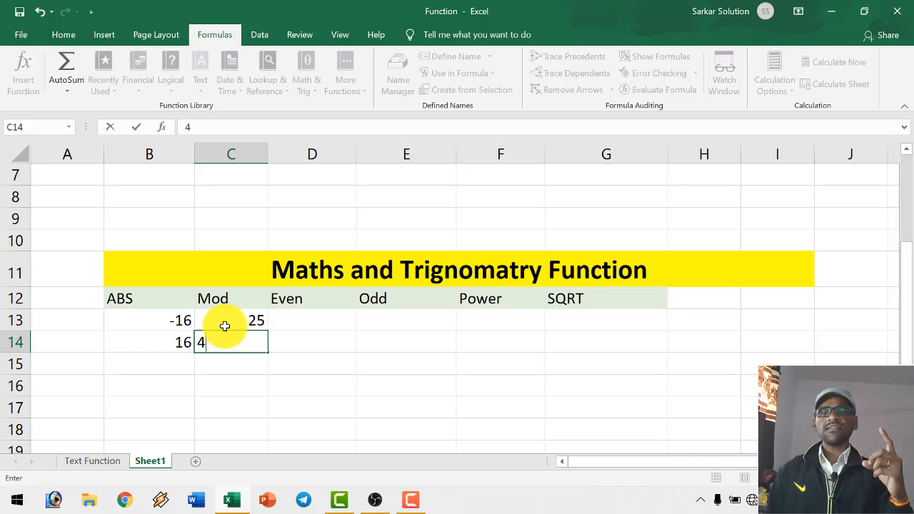
{"action": "key", "text": "Return"}
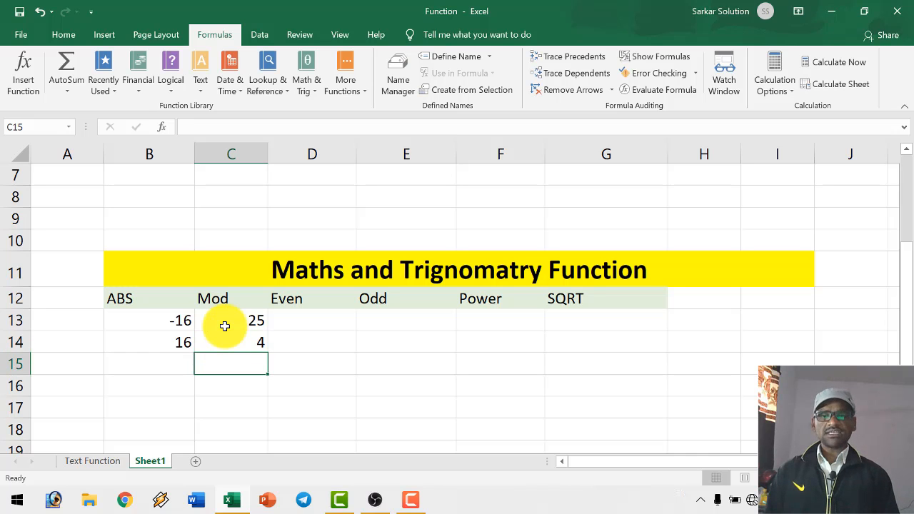
- Calculate the division remainder in C15 with =MOD(C13,C14)
{"action": "type", "text": "="}
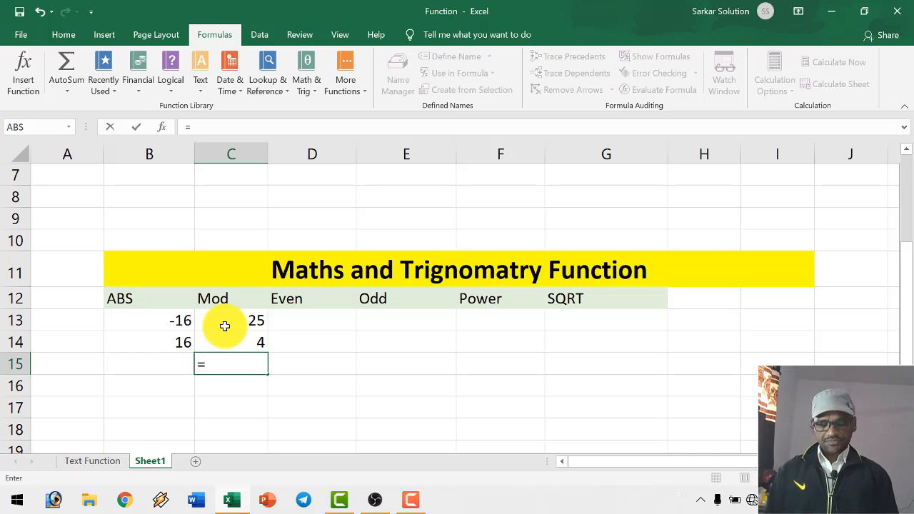
{"action": "type", "text": "mod"}
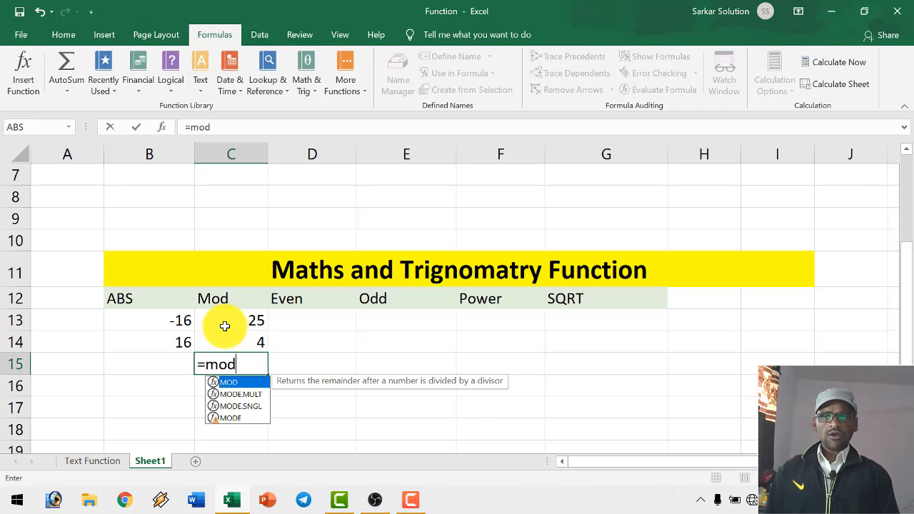
{"action": "type", "text": "("}
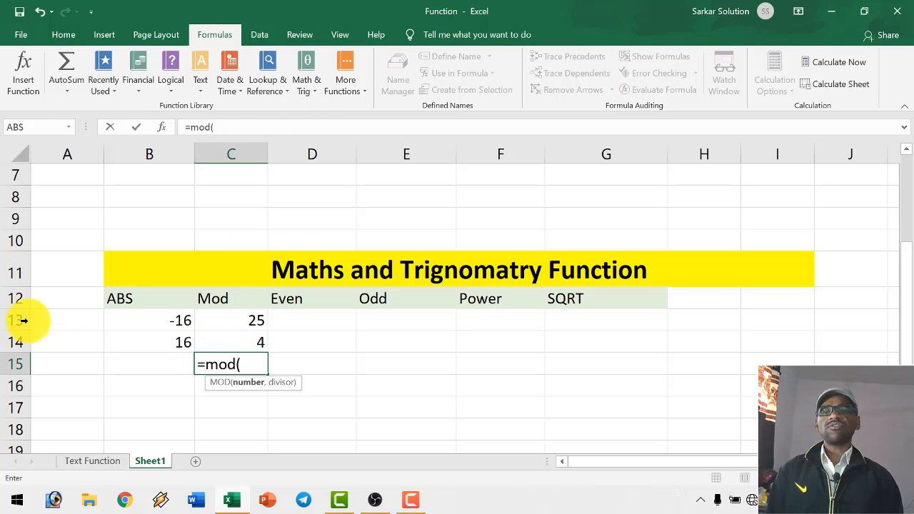
{"action": "type", "text": "c13"}
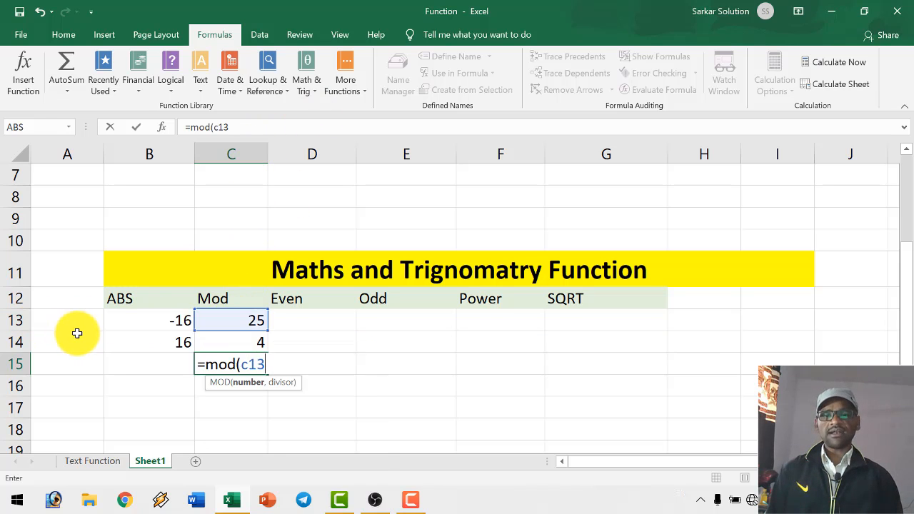
{"action": "type", "text": ","}
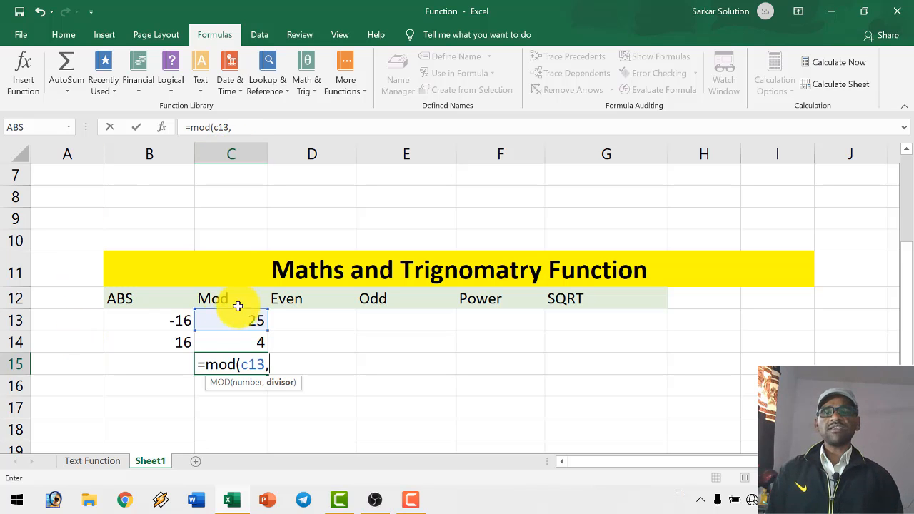
{"action": "type", "text": "c"}
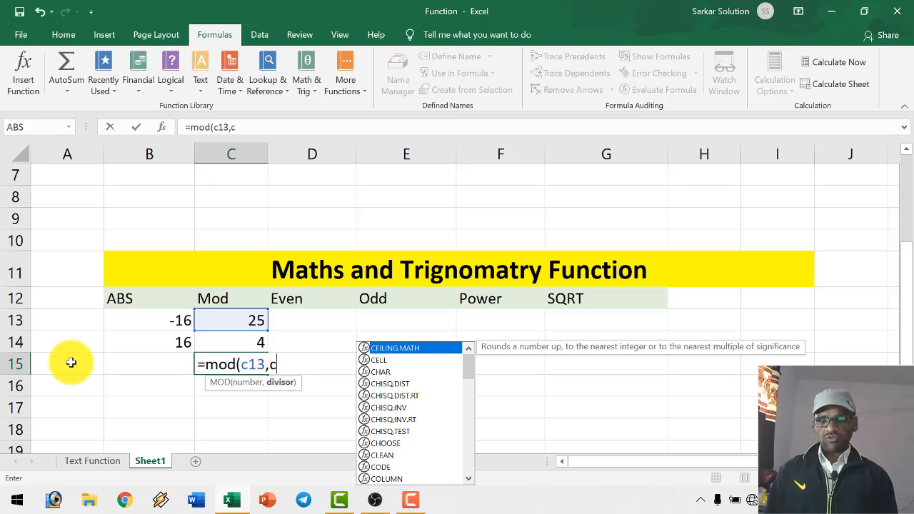
{"action": "type", "text": "14)"}
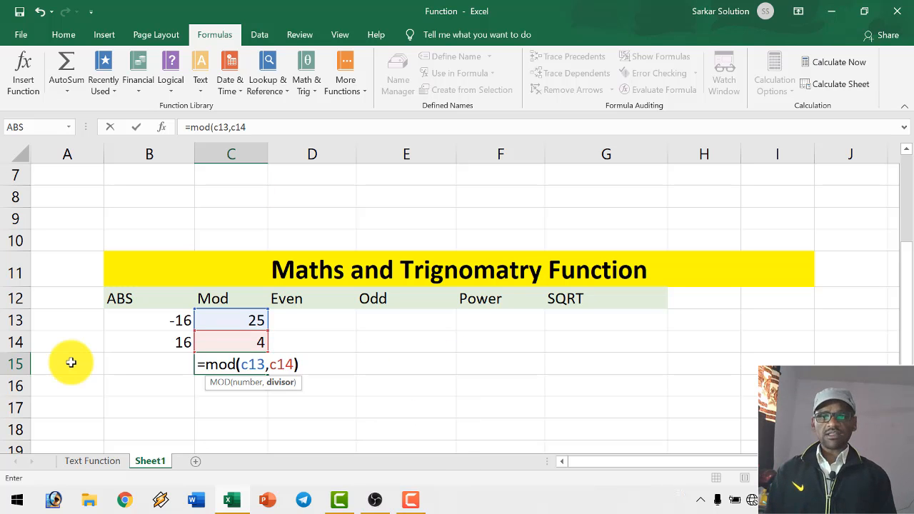
{"action": "key", "text": "Return"}
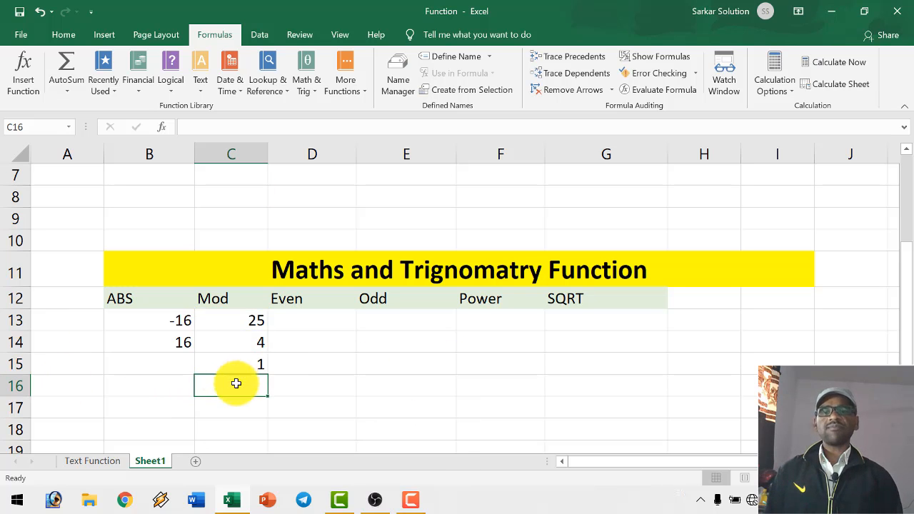
- Try 5 as the Mod divisor in C14
{"action": "left_click", "coordinate": [251, 342]}
{"action": "type", "text": "5"}
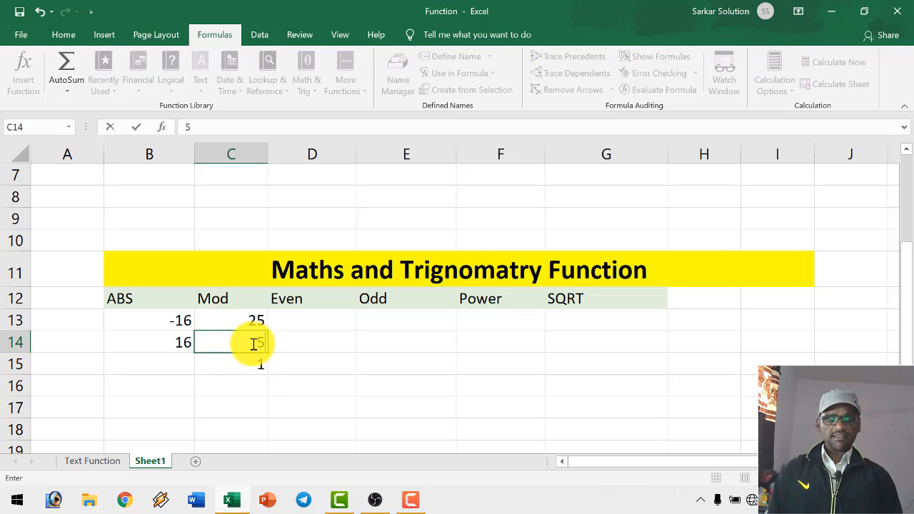
{"action": "key", "text": "Return"}
- Set the Mod divisor in C14 to 7 and check the remainder formula in C15
{"action": "left_click", "coordinate": [258, 345]}
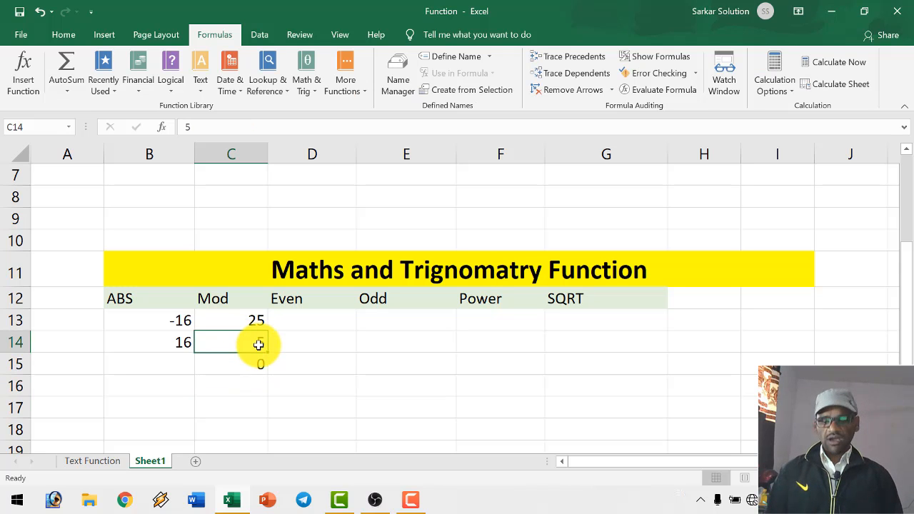
{"action": "key", "text": "BackSpace"}
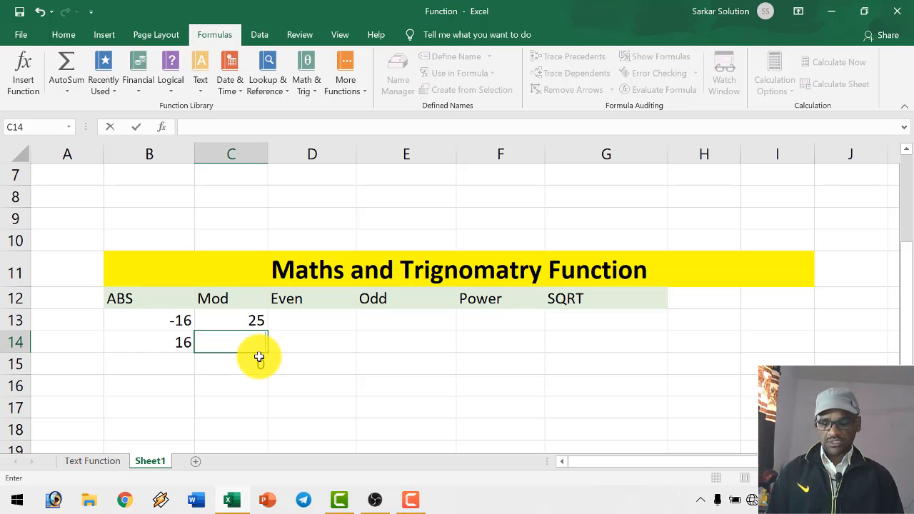
{"action": "type", "text": "7"}
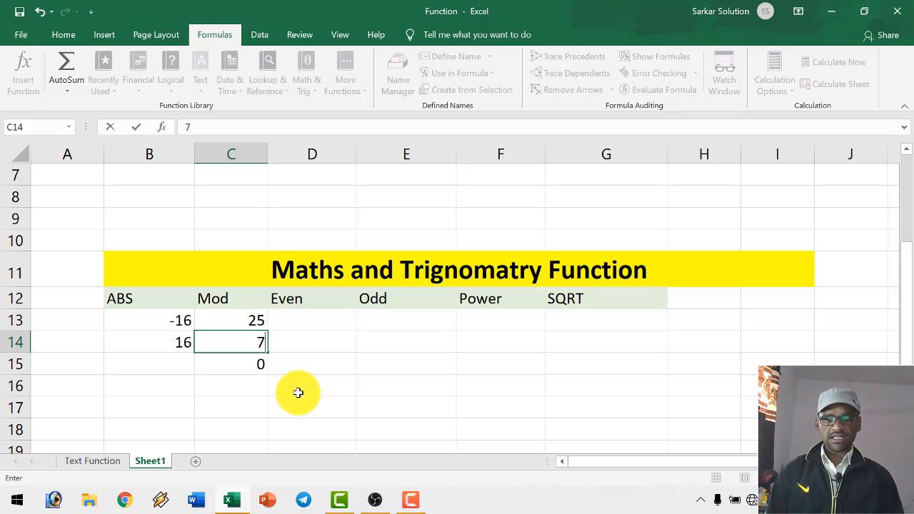
{"action": "key", "text": "Return"}
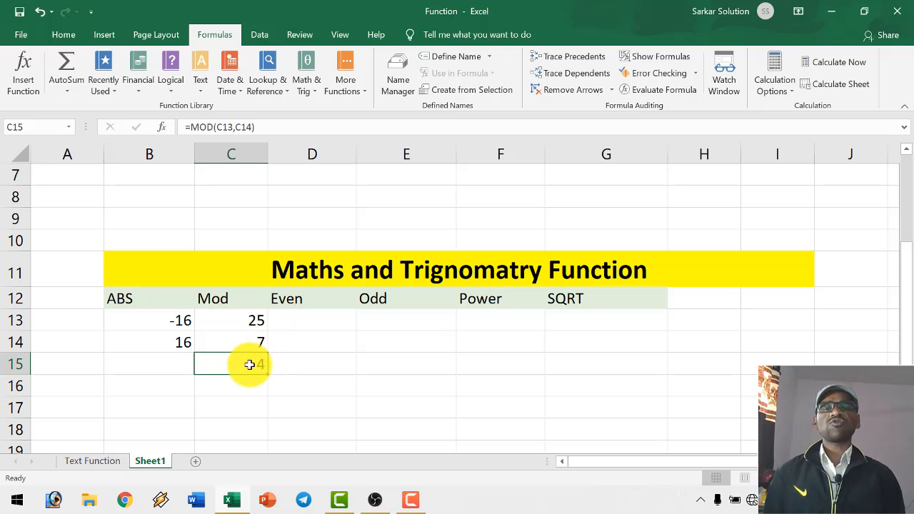
{"action": "left_click", "coordinate": [247, 339]}
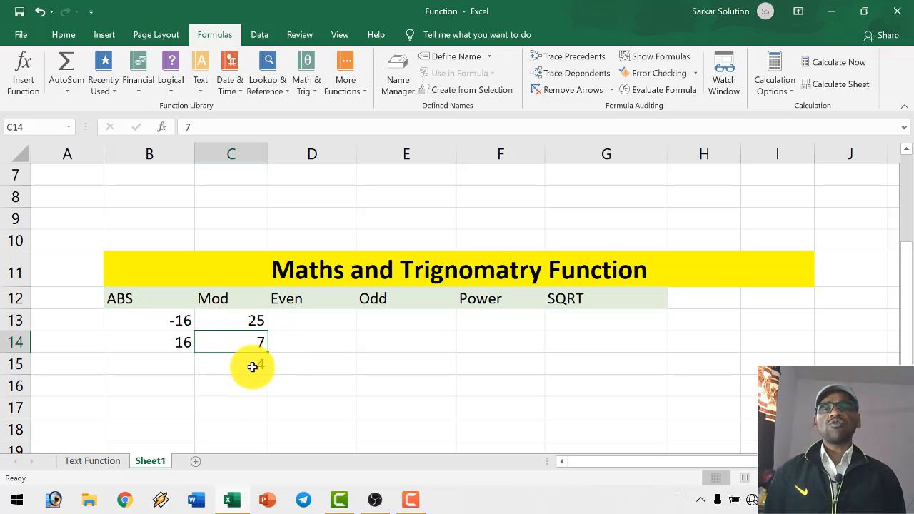
{"action": "left_click", "coordinate": [252, 366]}
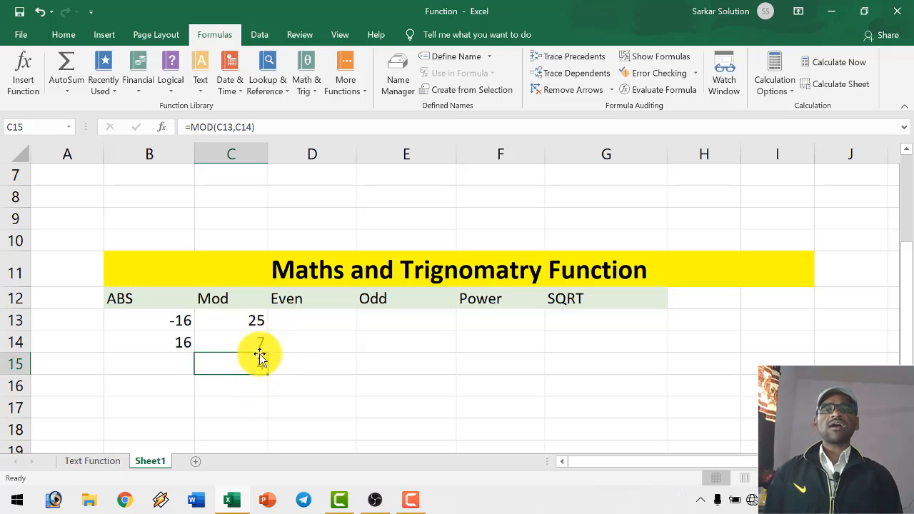
- Enter 51 in D13 under the Even heading and select the cell below it, D14
{"action": "left_click", "coordinate": [305, 320]}
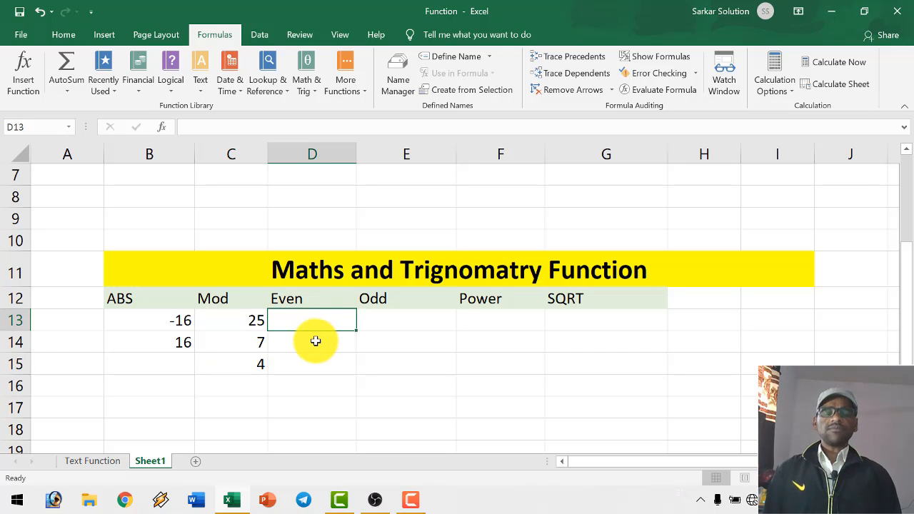
{"action": "type", "text": "5"}
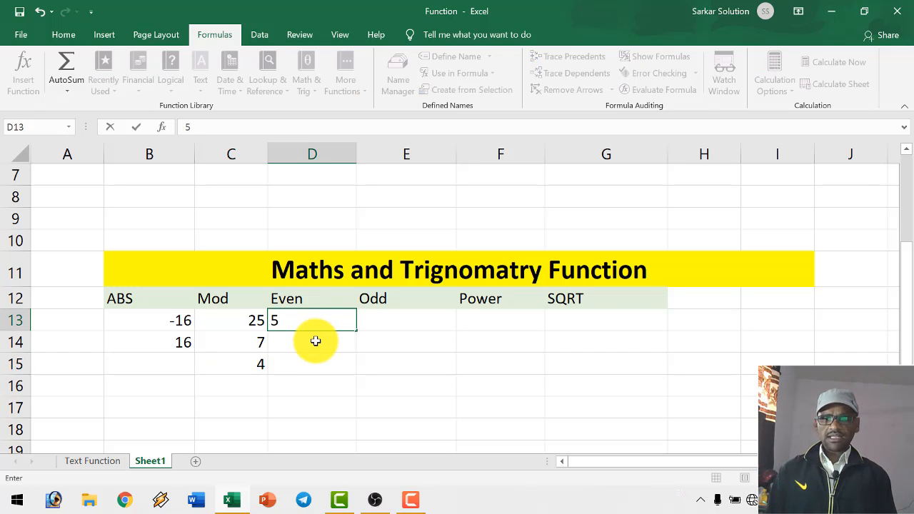
{"action": "type", "text": "1"}
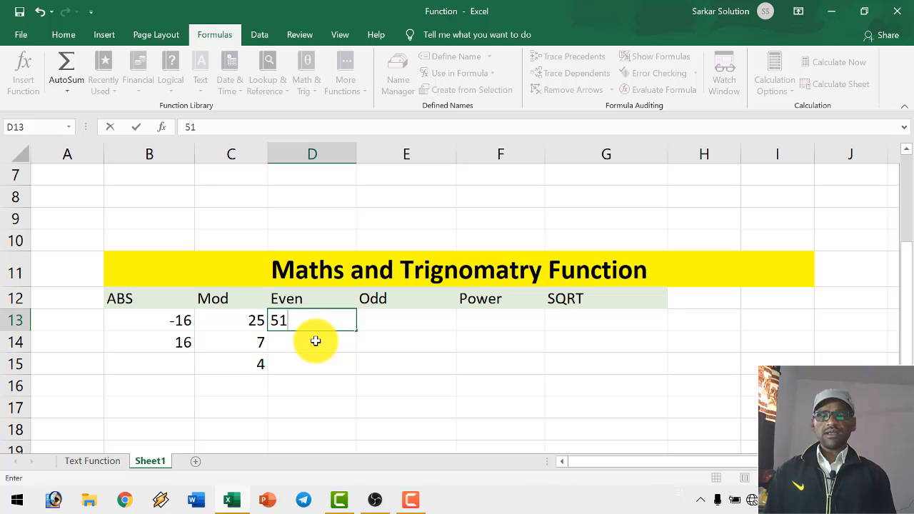
{"action": "key", "text": "Return"}
{"action": "key", "text": "Up"}
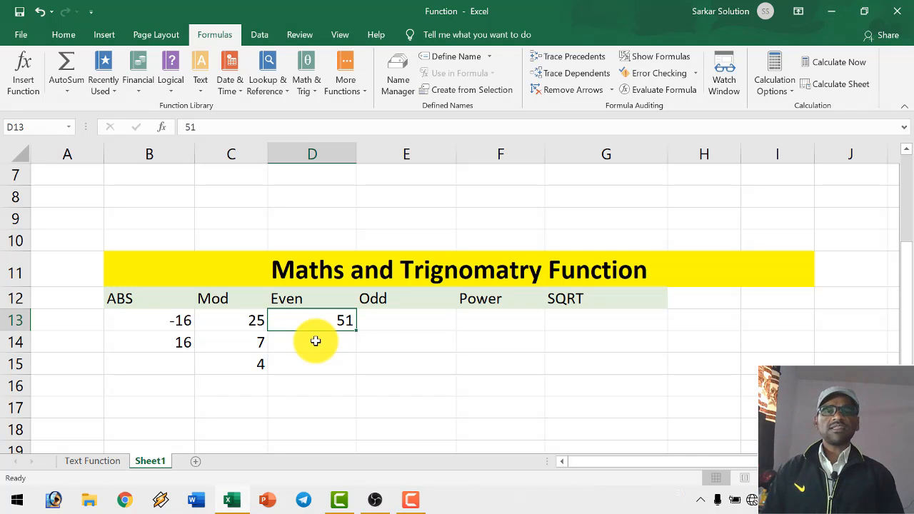
{"action": "left_click", "coordinate": [315, 342]}
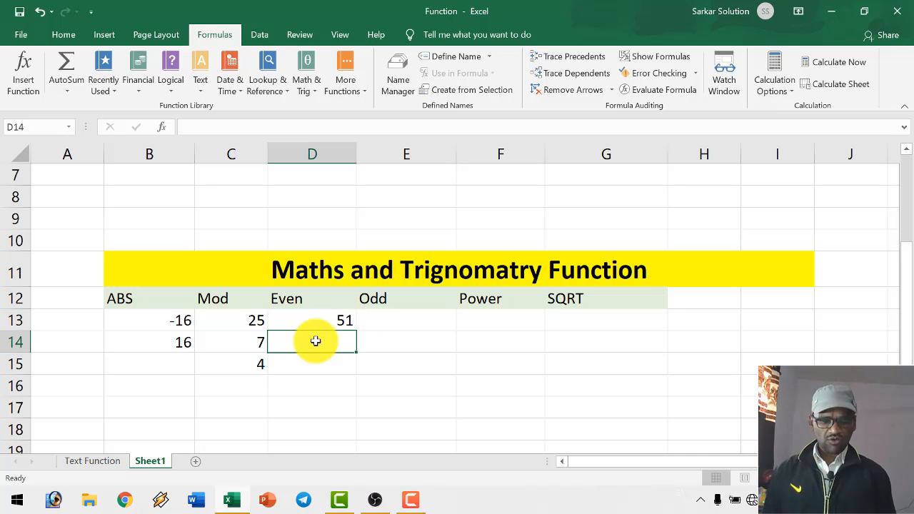
- Round the number up to an even integer in D14 with =EVEN(D13) and select E13 under the Odd heading
{"action": "type", "text": "=even"}
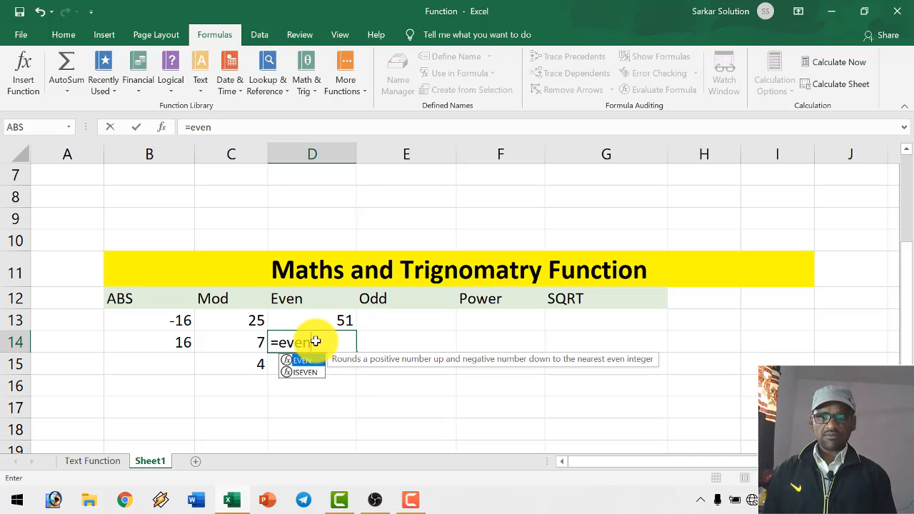
{"action": "type", "text": "("}
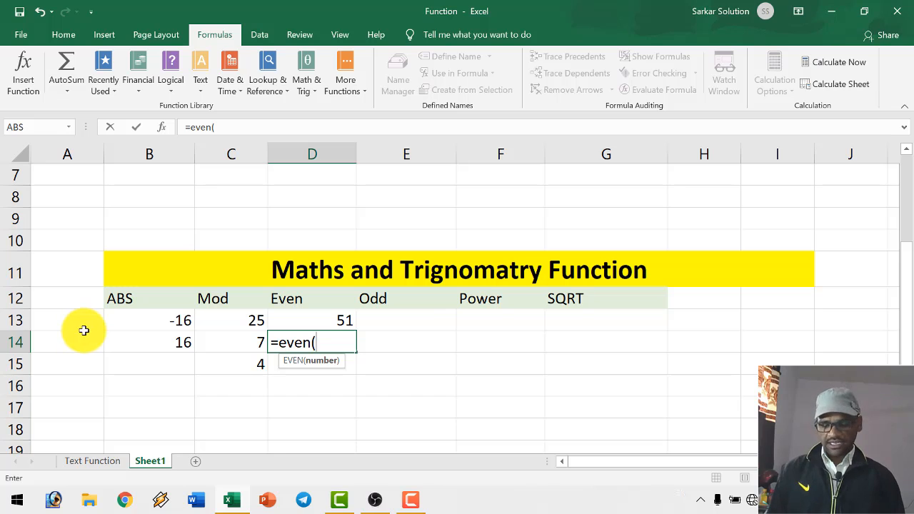
{"action": "type", "text": "d13)"}
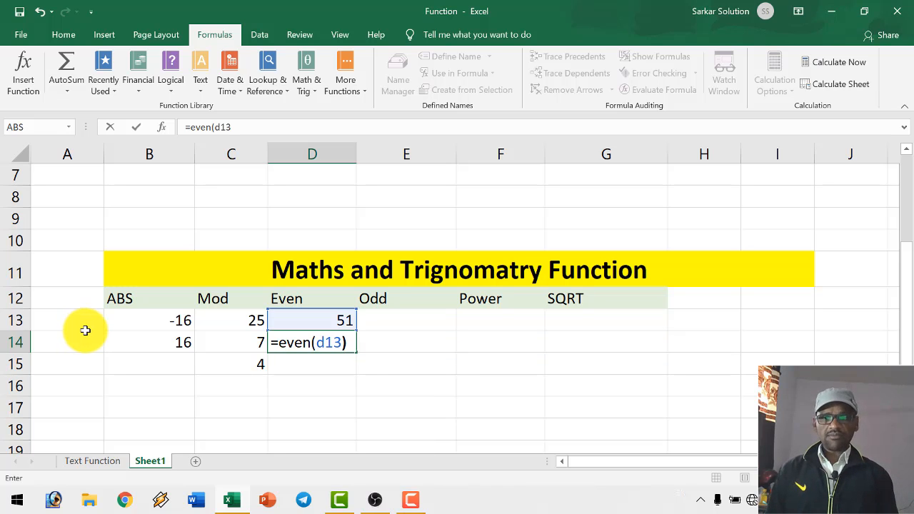
{"action": "key", "text": "Return"}
{"action": "key", "text": "Up"}
{"action": "key", "text": "Down"}
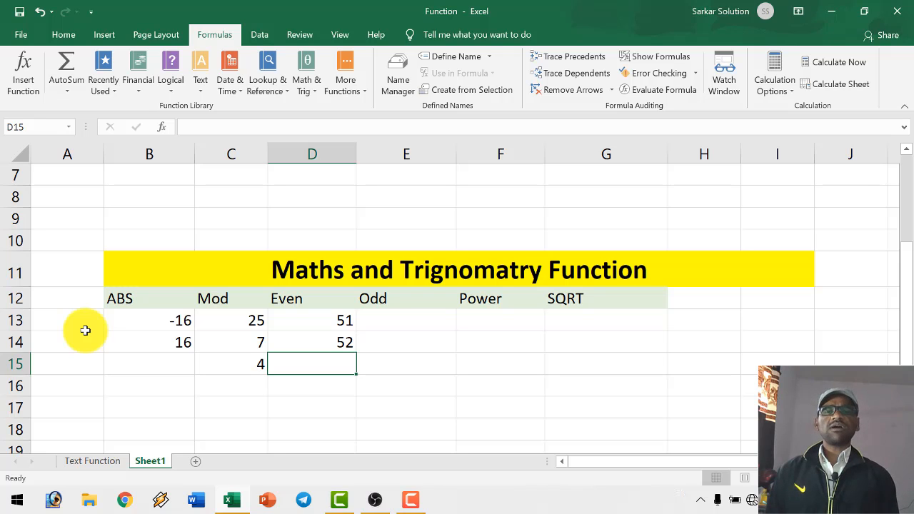
{"action": "key", "text": "Up"}
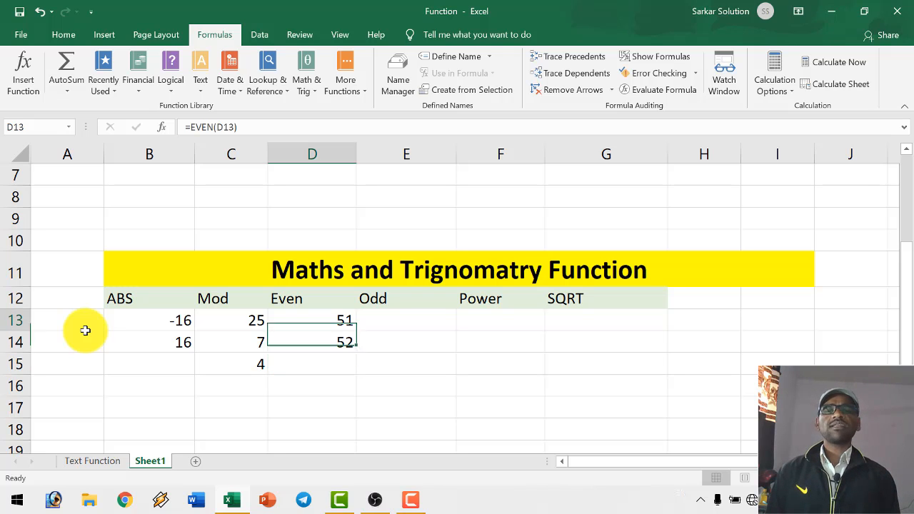
{"action": "key", "text": "Up"}
{"action": "key", "text": "Up"}
{"action": "key", "text": "Right"}
{"action": "key", "text": "Down"}
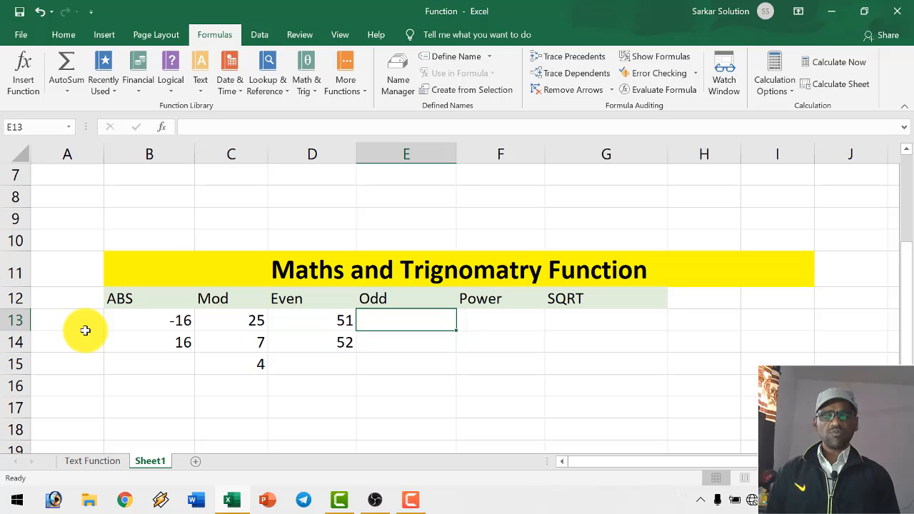
{"action": "type", "text": "="}
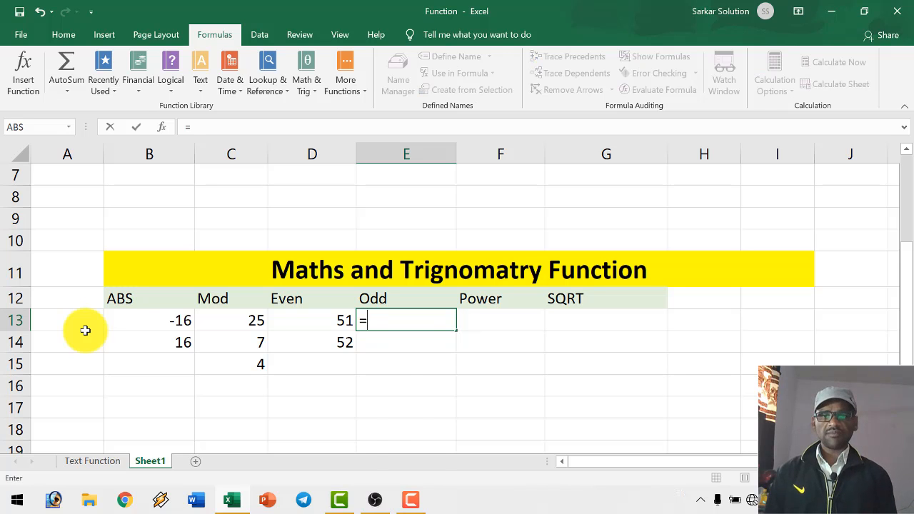
{"action": "type", "text": "eve"}
{"action": "key", "text": "BackSpace"}
{"action": "key", "text": "BackSpace"}
{"action": "key", "text": "BackSpace"}
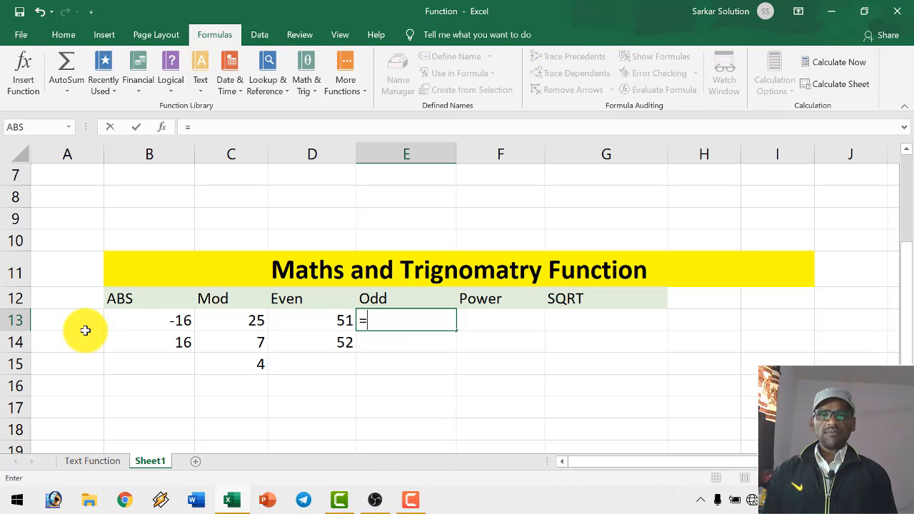
{"action": "key", "text": "BackSpace"}
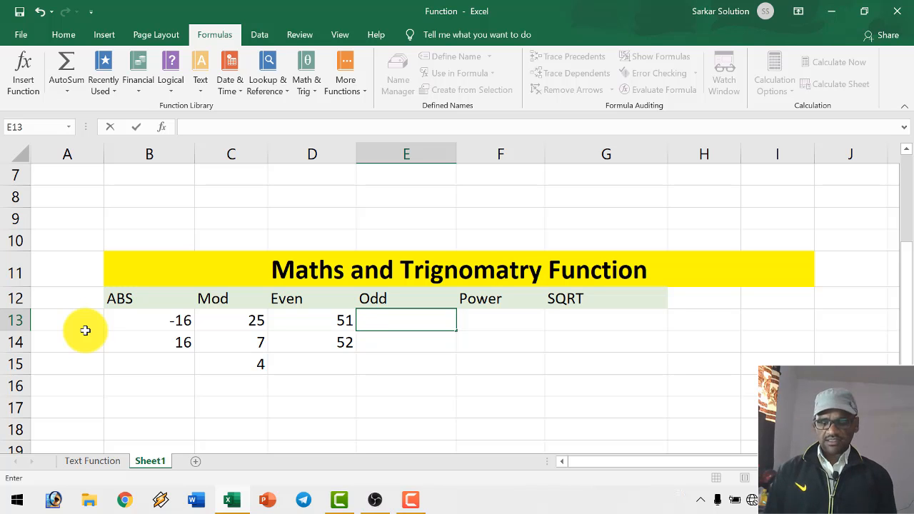
- Enter 52 in E13 under the Odd heading
{"action": "type", "text": "52"}
{"action": "key", "text": "Return"}
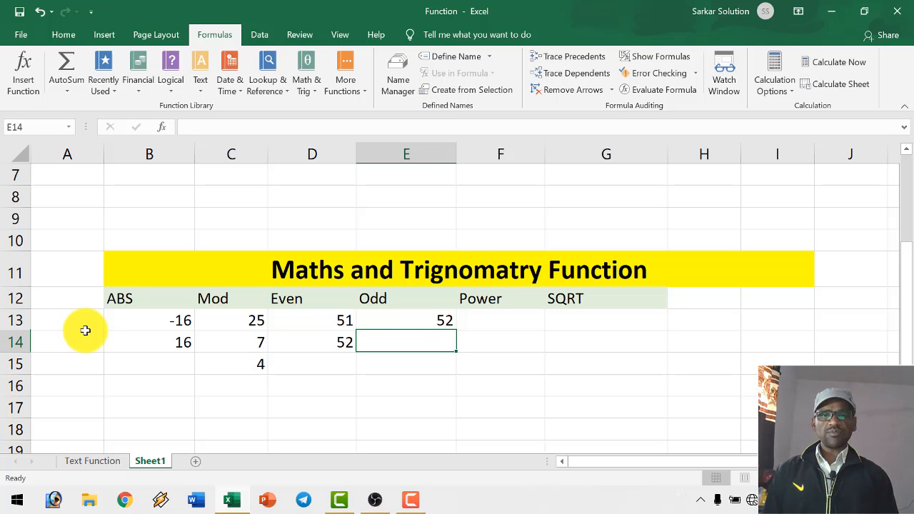
- Round the number up to an odd integer in E14 with =ODD(E13) and check the formula
{"action": "type", "text": "="}
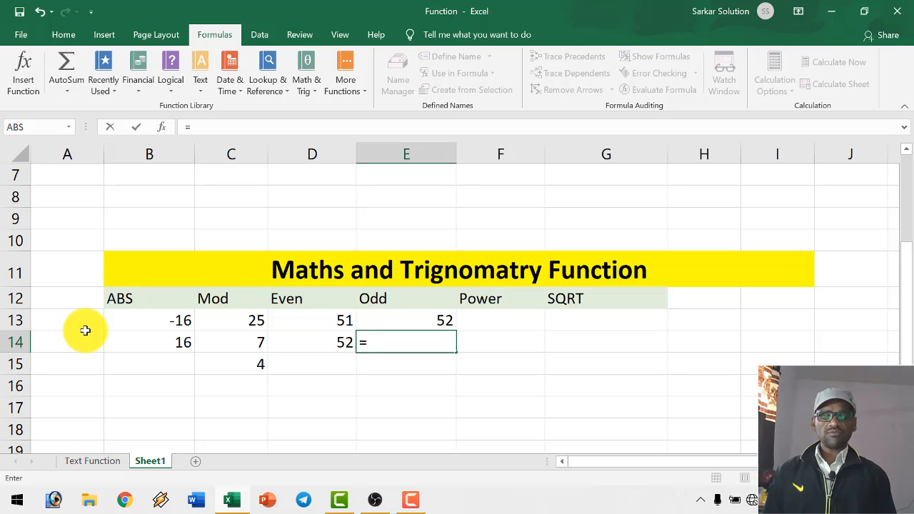
{"action": "type", "text": "odd"}
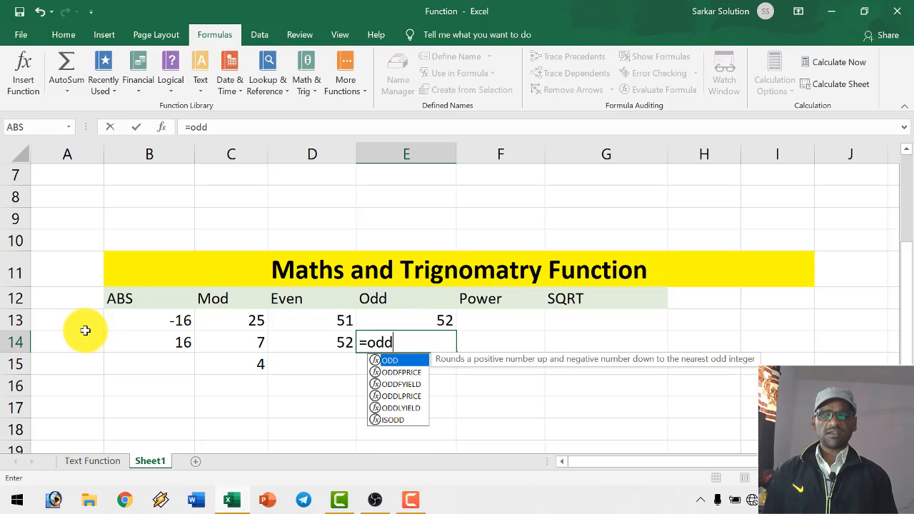
{"action": "type", "text": "("}
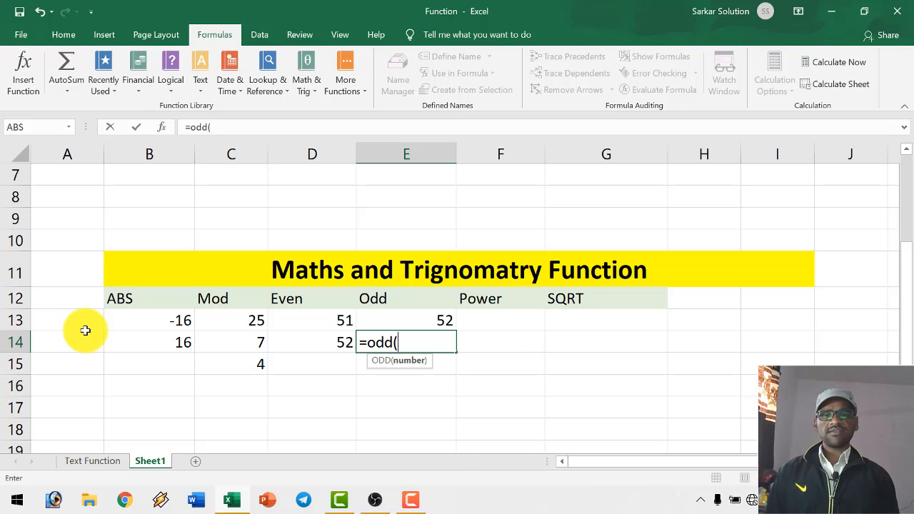
{"action": "type", "text": "e13"}
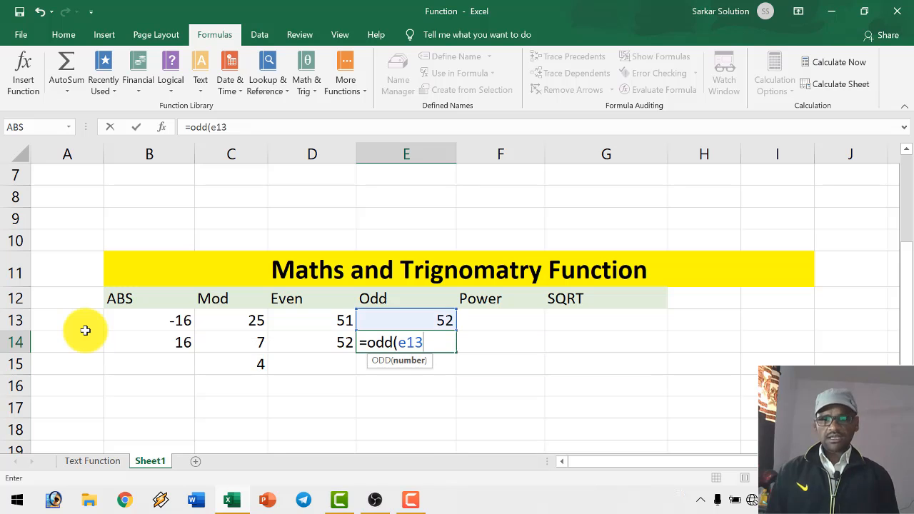
{"action": "type", "text": ")"}
{"action": "key", "text": "Return"}
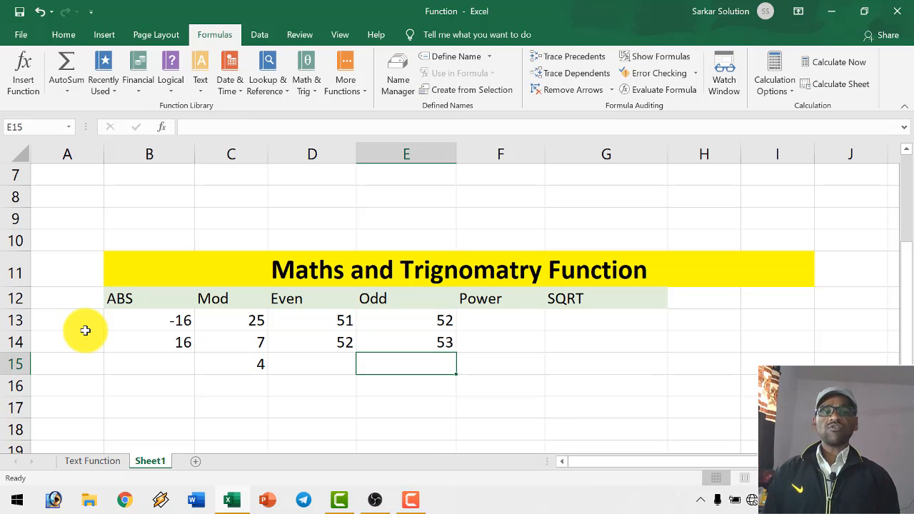
{"action": "left_click", "coordinate": [431, 343]}
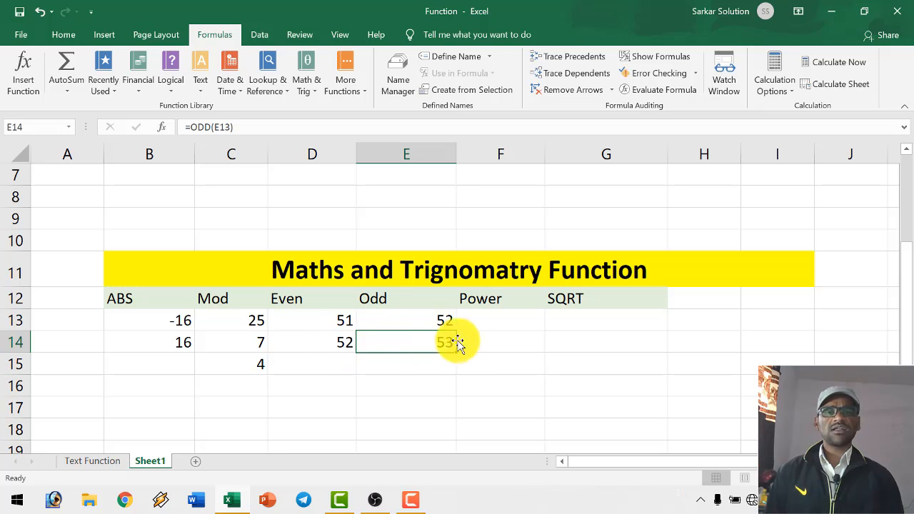
- Enter 25 in F13 under the Power heading and the exponent 2 in F14
{"action": "left_click", "coordinate": [491, 322]}
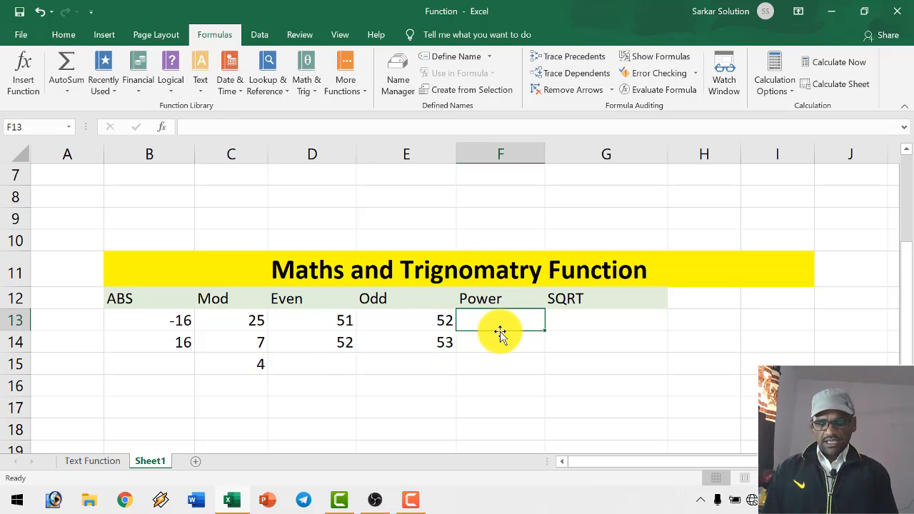
{"action": "type", "text": "25"}
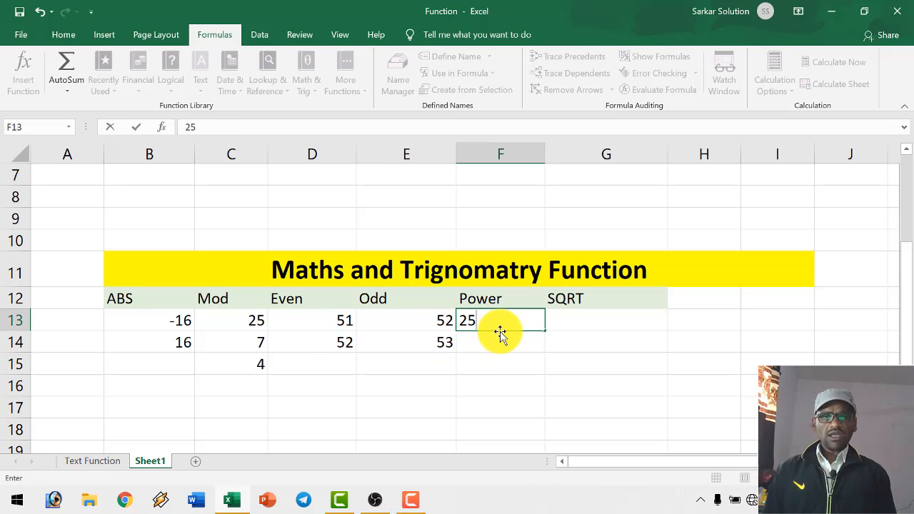
{"action": "key", "text": "Return"}
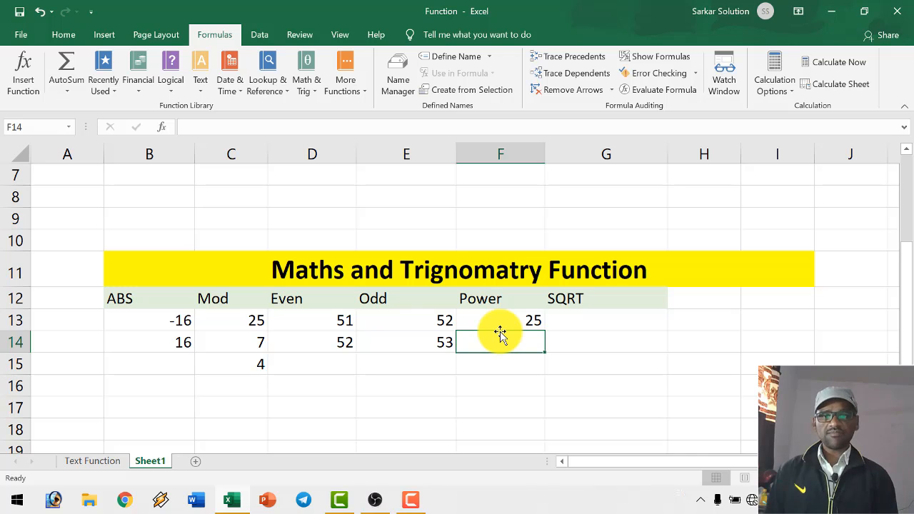
{"action": "type", "text": "2"}
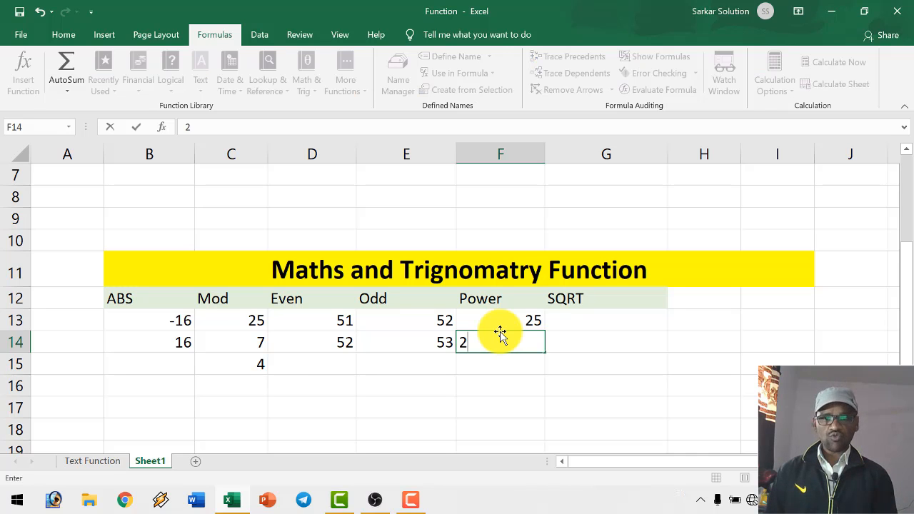
{"action": "key", "text": "Return"}
- Calculate the power in F15 with =POWER(F13,F14) and check the cells it uses
{"action": "type", "text": "=p"}
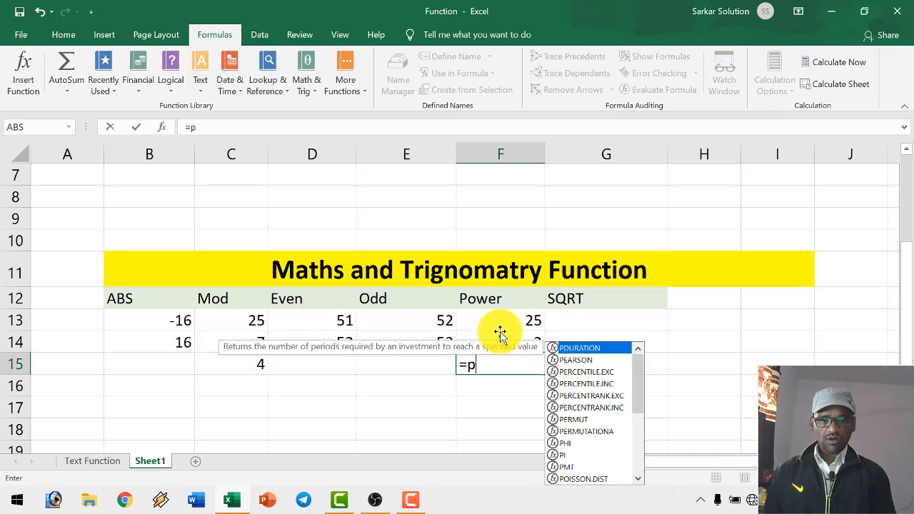
{"action": "type", "text": "ower("}
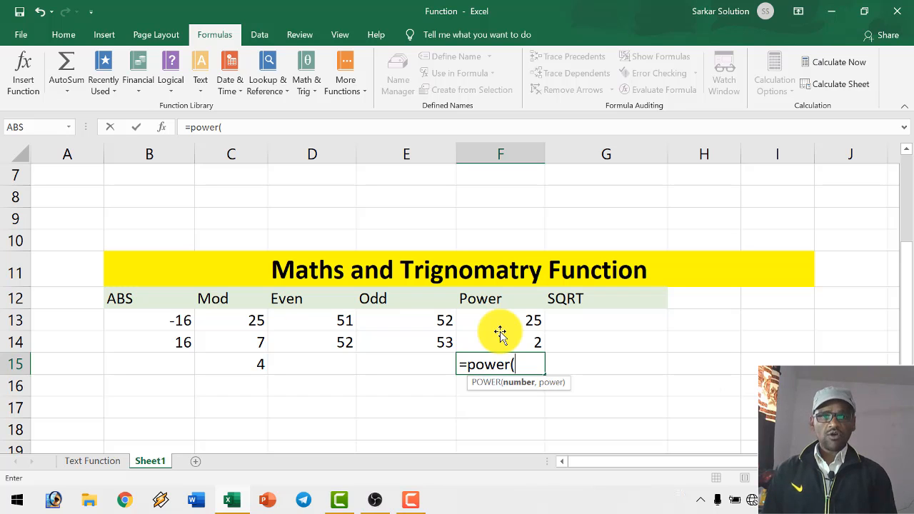
{"action": "key", "text": "Up"}
{"action": "key", "text": "Up"}
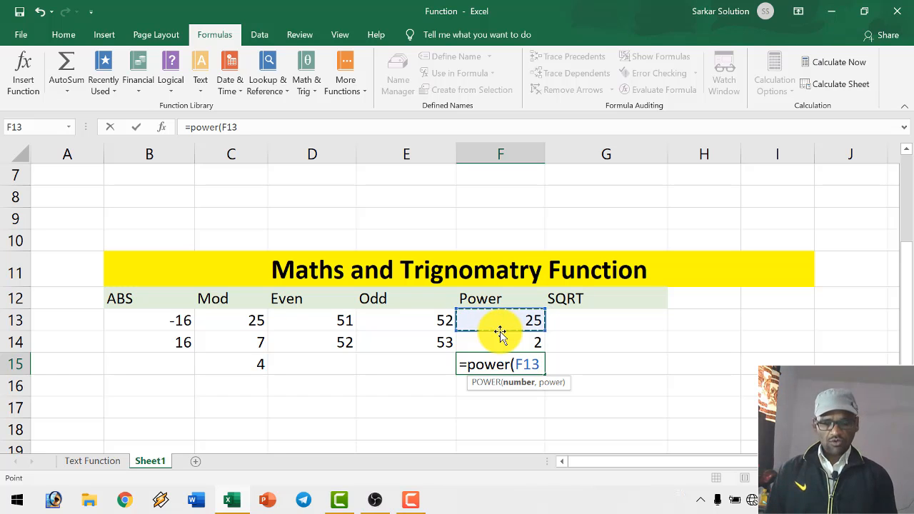
{"action": "type", "text": ","}
{"action": "key", "text": "Up"}
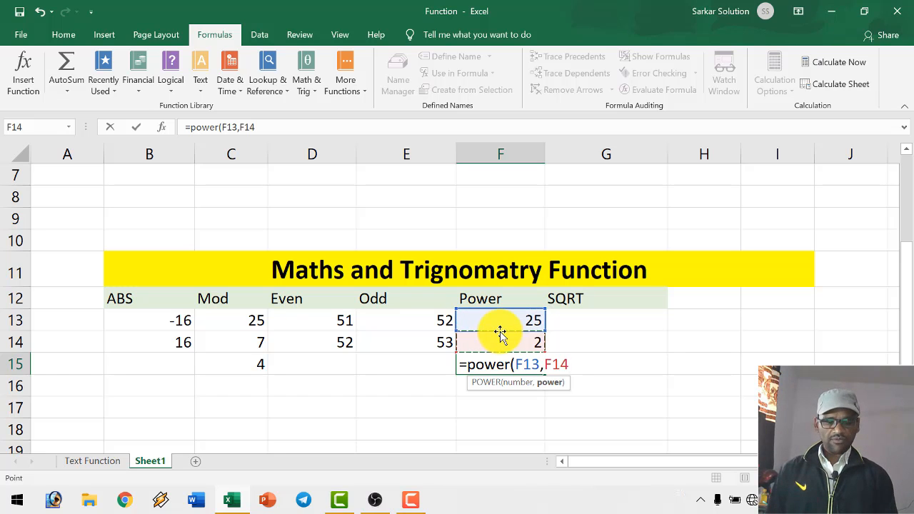
{"action": "type", "text": ")"}
{"action": "key", "text": "Return"}
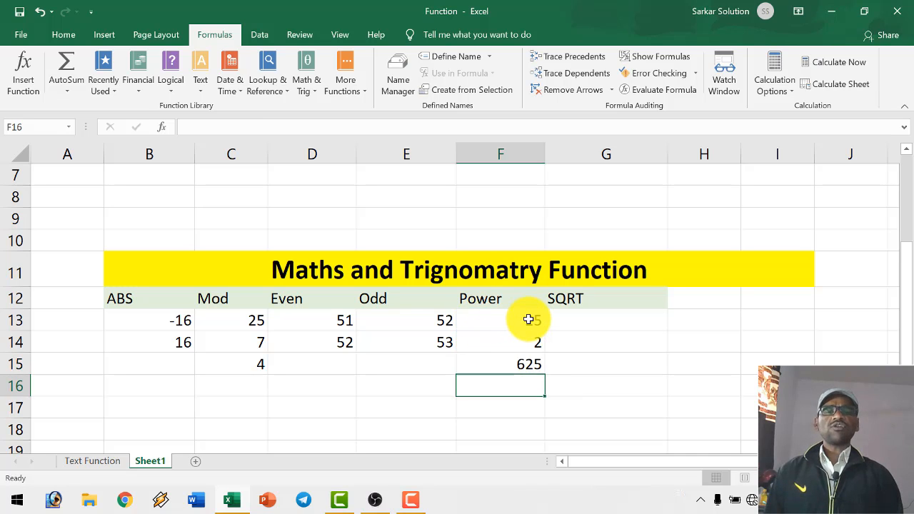
{"action": "left_click", "coordinate": [530, 321]}
{"action": "left_click", "coordinate": [530, 341]}
{"action": "left_click", "coordinate": [527, 367]}
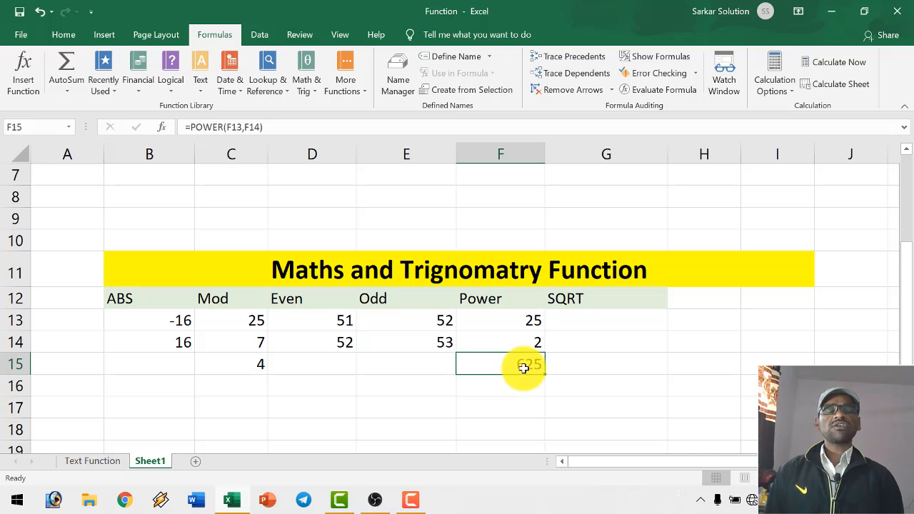
- Set the Power base number in F13 to 5 and check the formula in F15
{"action": "left_click", "coordinate": [523, 325]}
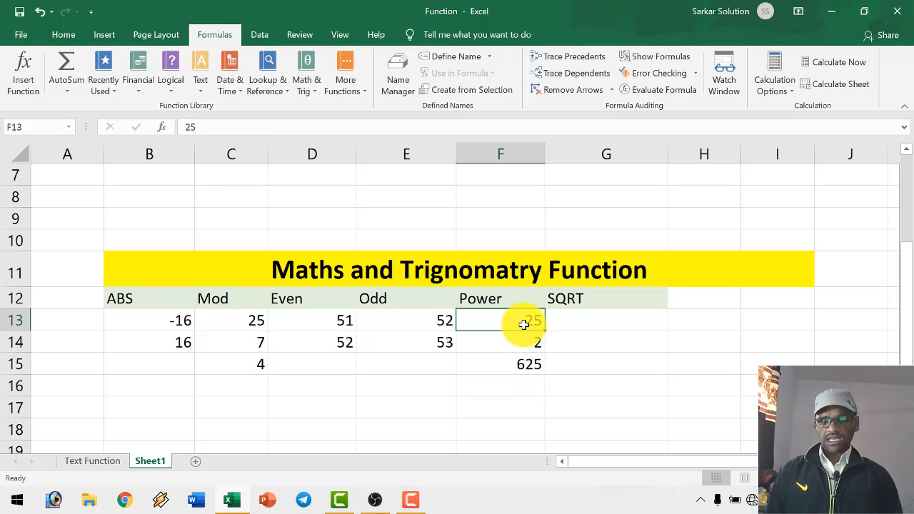
{"action": "type", "text": "5"}
{"action": "key", "text": "Return"}
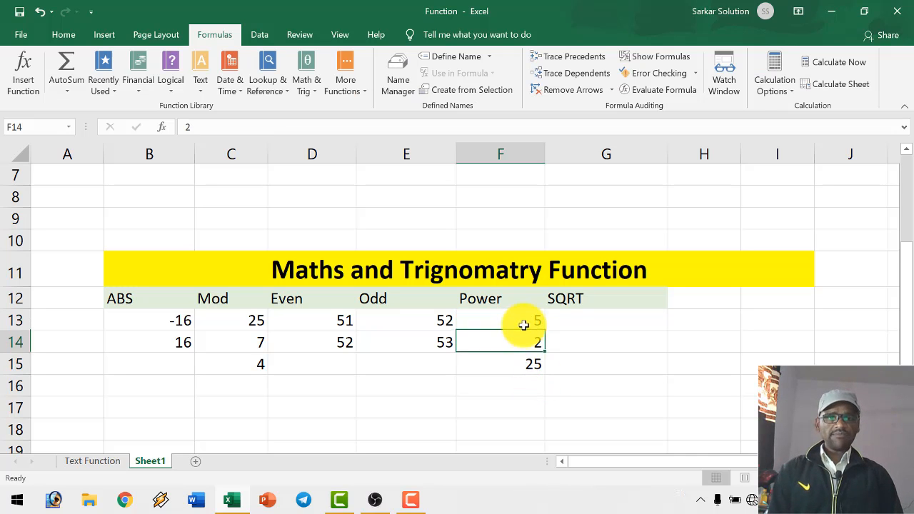
{"action": "left_click", "coordinate": [535, 364]}
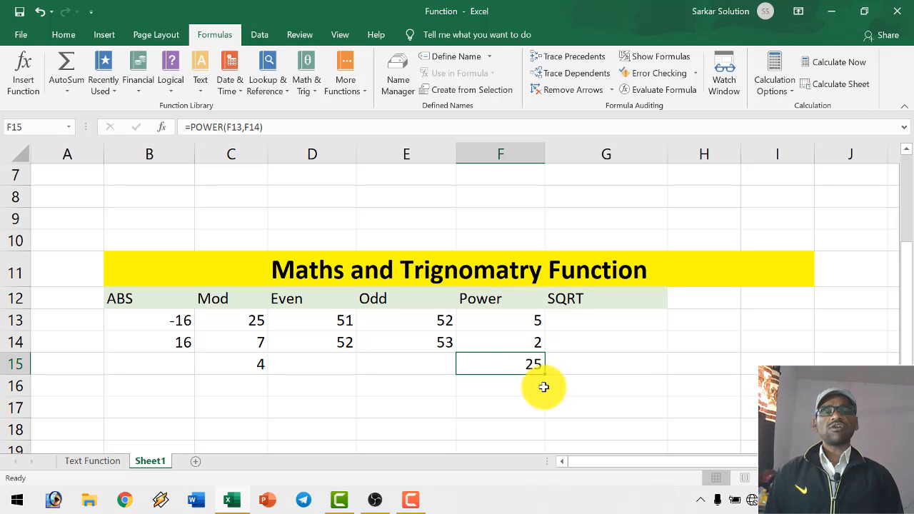
- Set the exponent in F14 to 3
{"action": "left_click", "coordinate": [533, 347]}
{"action": "type", "text": "3"}
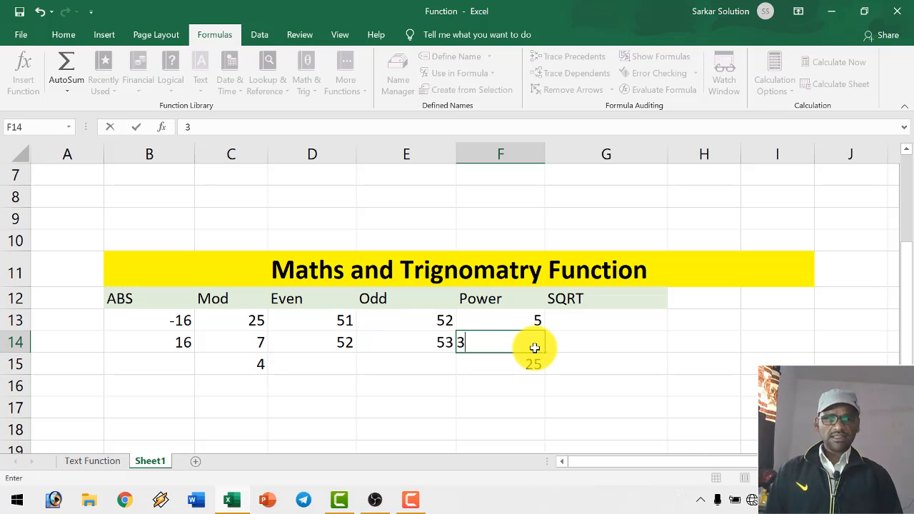
{"action": "key", "text": "Return"}
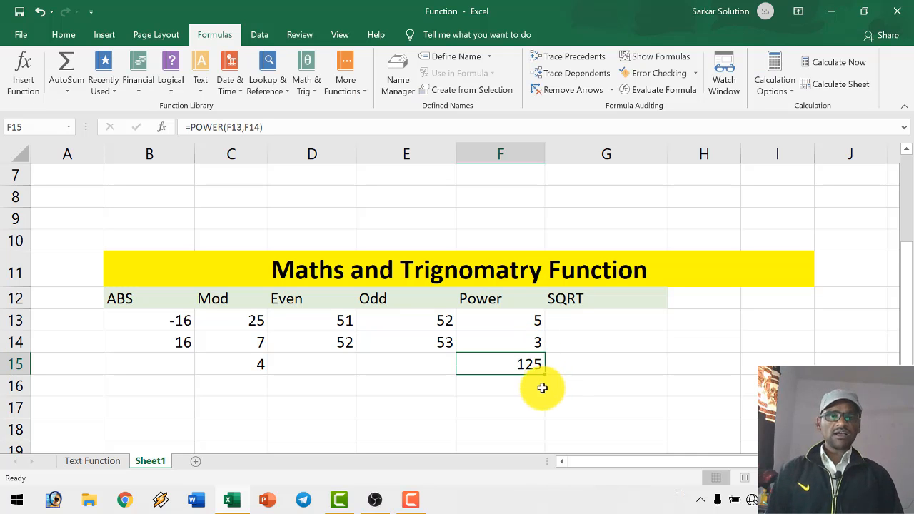
{"action": "left_click", "coordinate": [525, 343]}
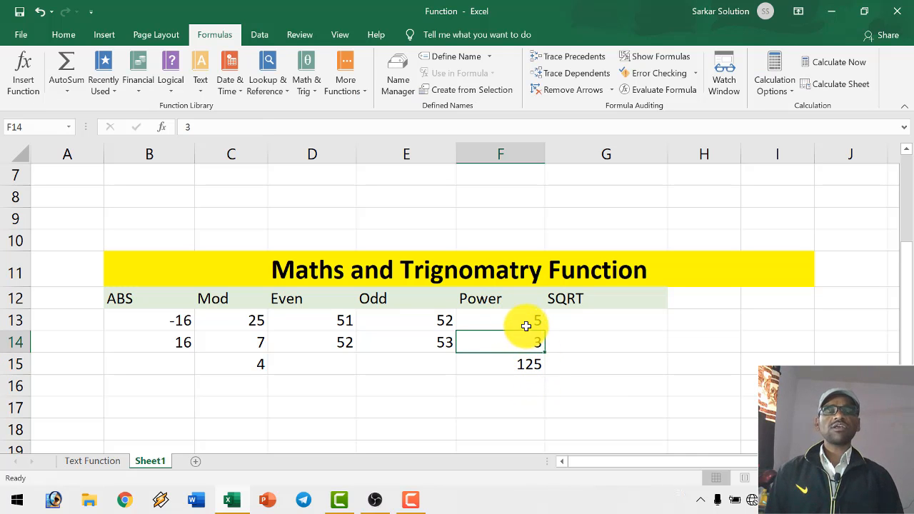
- Enter 625 in G13 under the SQRT heading
{"action": "left_click", "coordinate": [564, 321]}
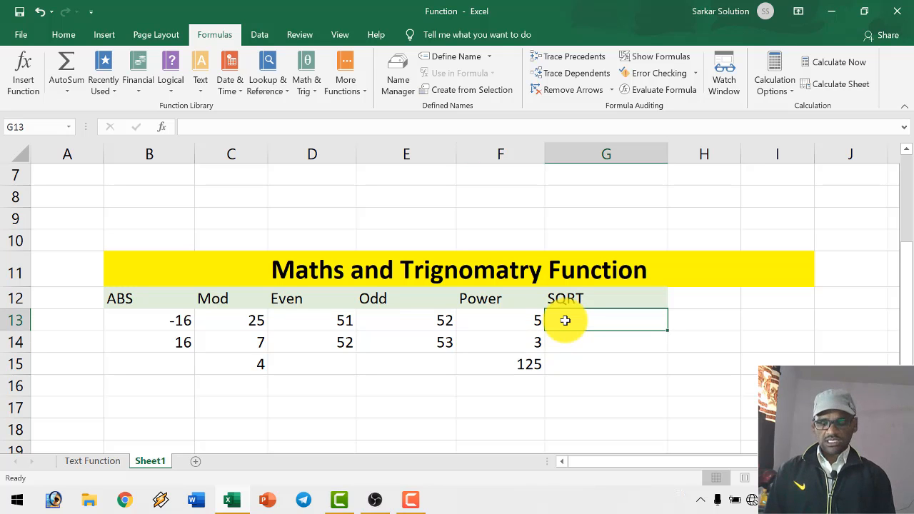
{"action": "type", "text": "8"}
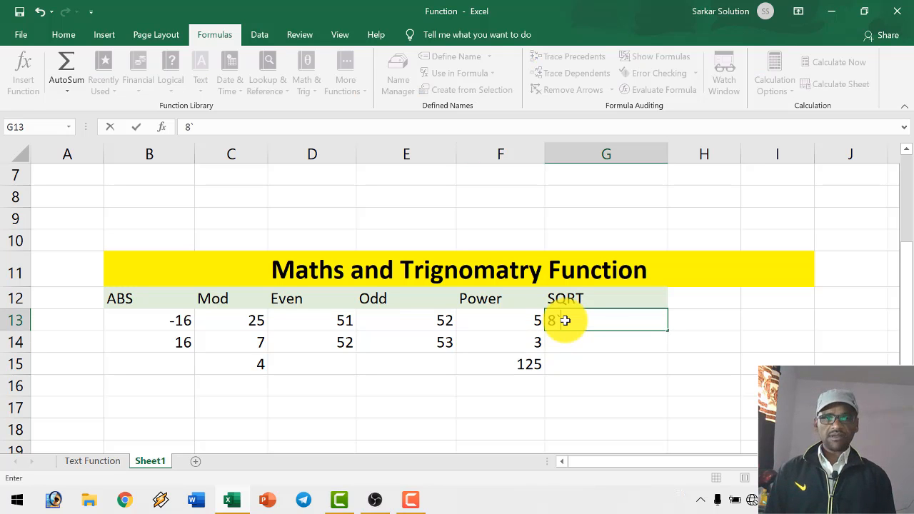
{"action": "type", "text": "6"}
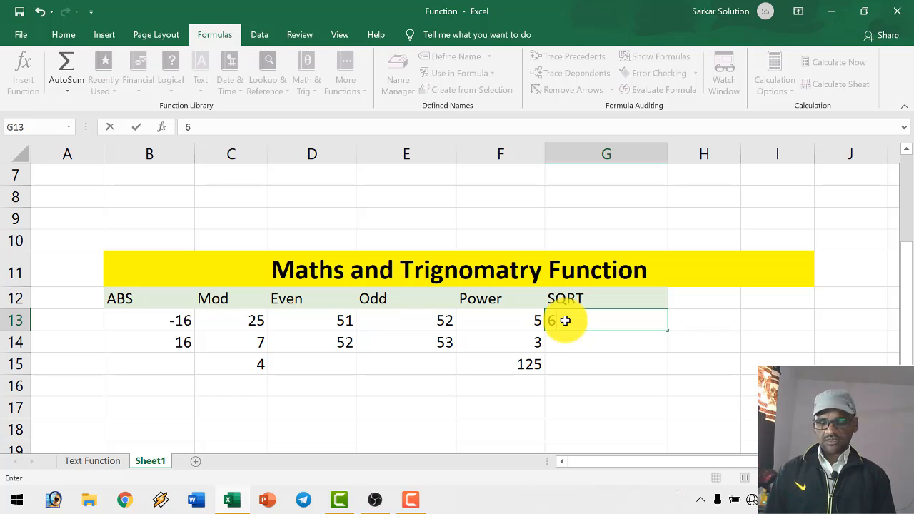
{"action": "type", "text": "25"}
{"action": "key", "text": "Return"}
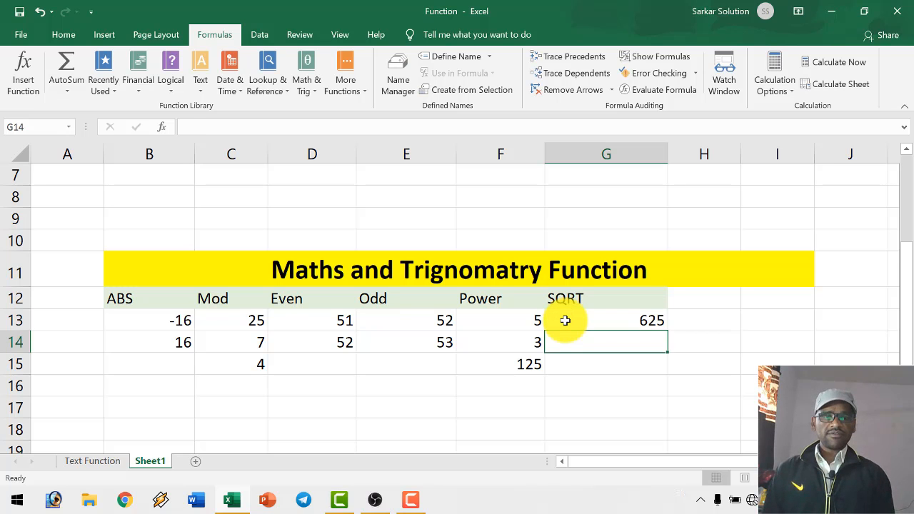
- Calculate the square root in G14 with =SQRT(G13) and check the formula and its source number
{"action": "type", "text": "="}
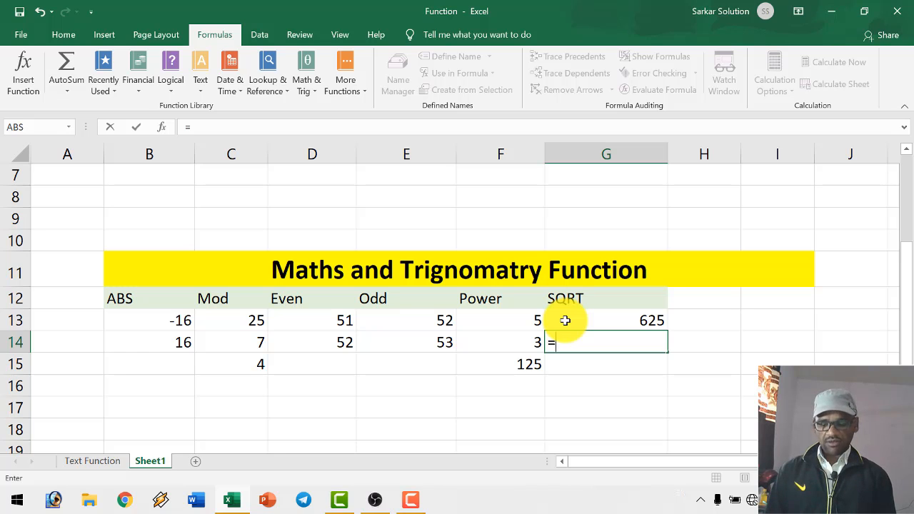
{"action": "type", "text": "sq"}
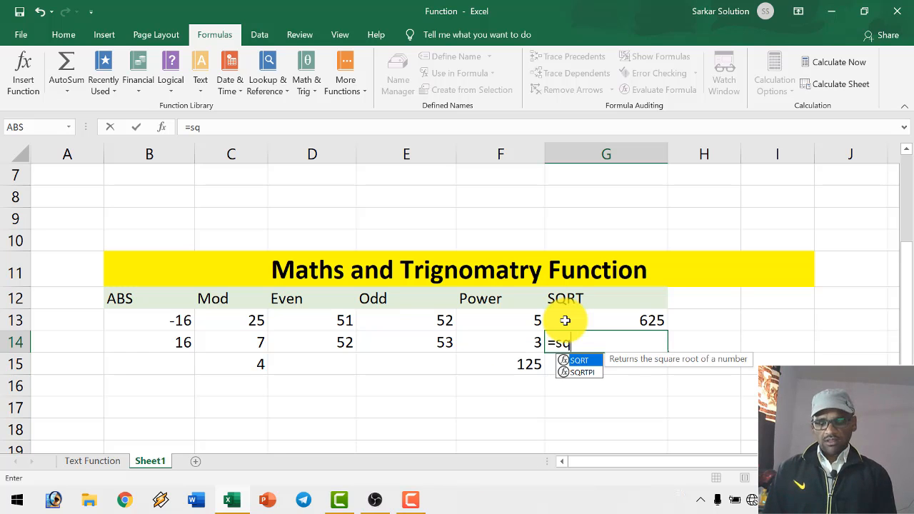
{"action": "type", "text": "rt("}
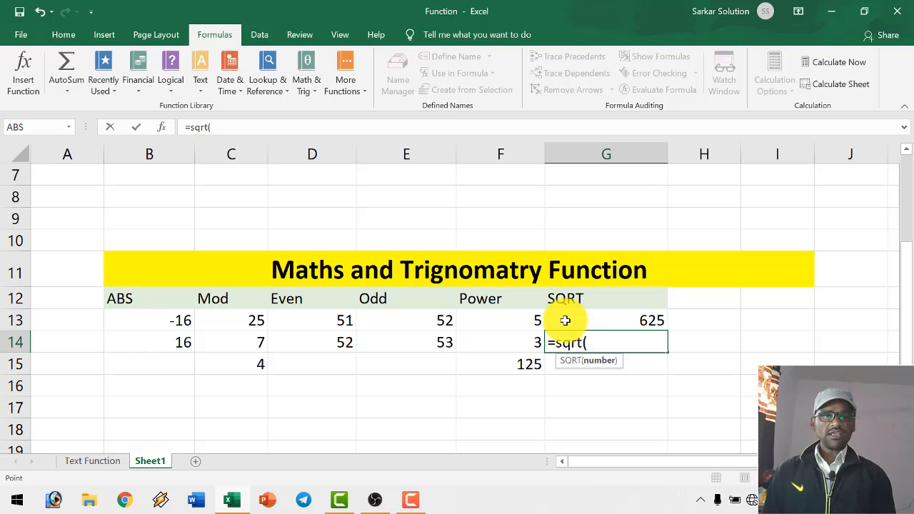
{"action": "left_click", "coordinate": [564, 321]}
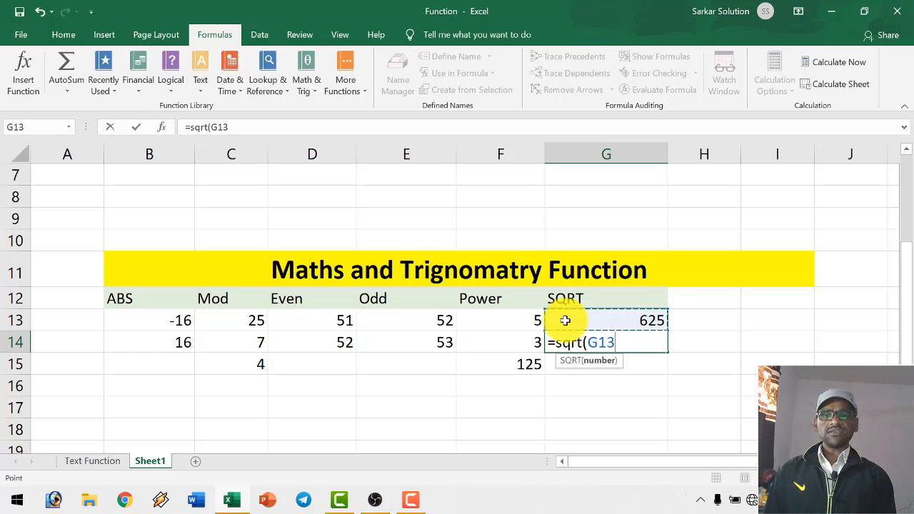
{"action": "type", "text": ")"}
{"action": "key", "text": "Return"}
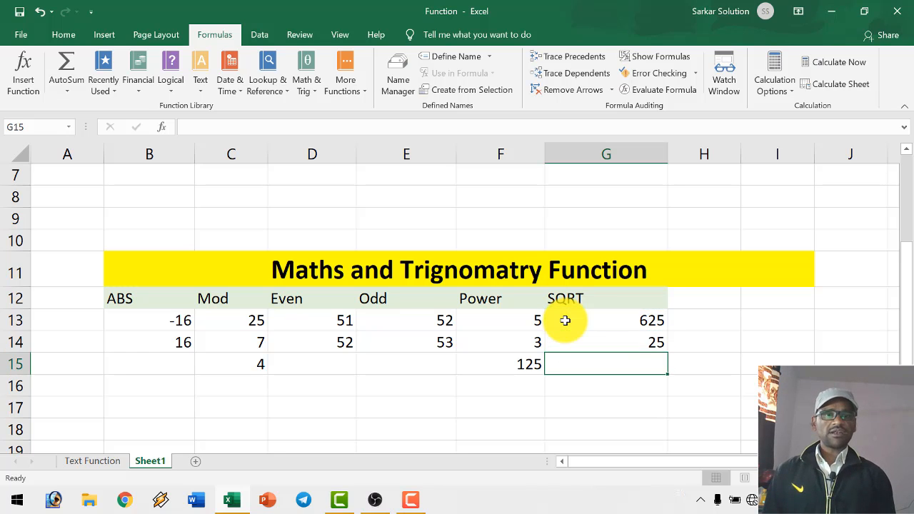
{"action": "left_click", "coordinate": [618, 341]}
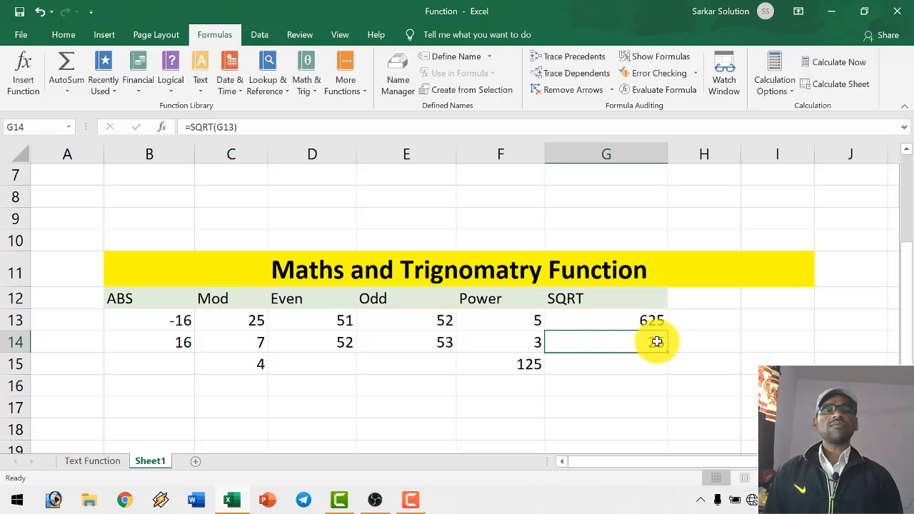
{"action": "left_click", "coordinate": [650, 315]}
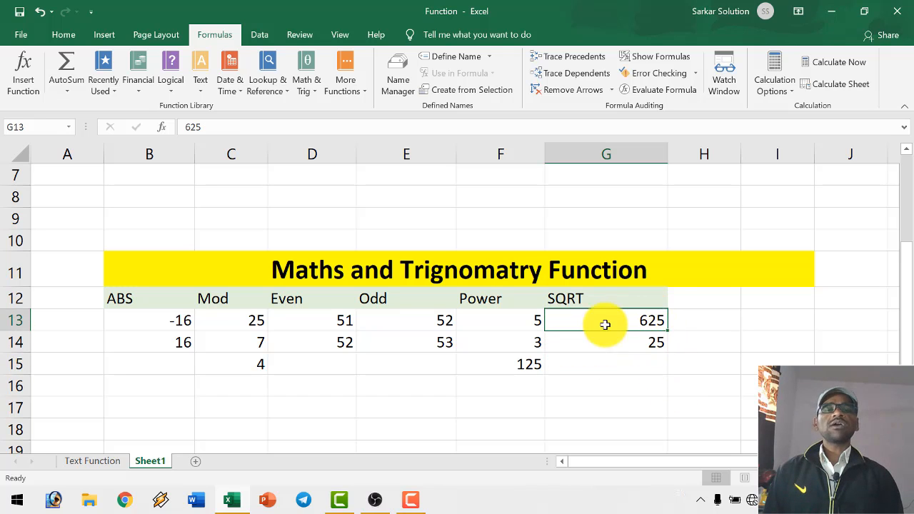
{"action": "left_click", "coordinate": [624, 341]}
- Review the Maths and Trignomatry Function headings from ABS through SQRT in row 12
{"action": "left_click", "coordinate": [126, 300]}
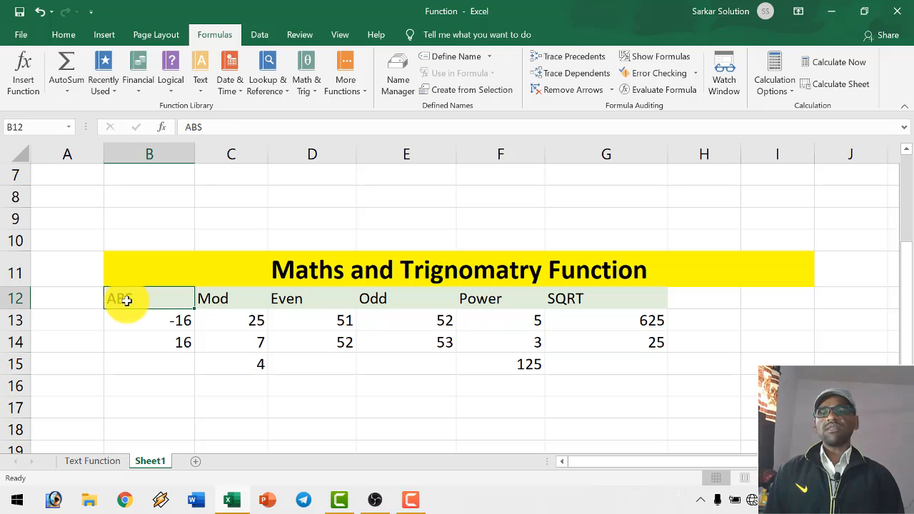
{"action": "left_click", "coordinate": [226, 299]}
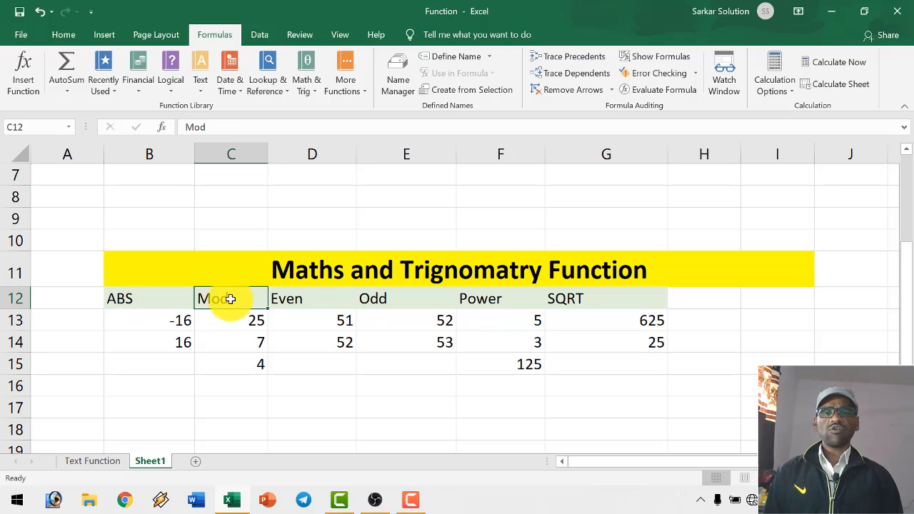
{"action": "left_click", "coordinate": [285, 301]}
{"action": "left_click", "coordinate": [375, 298]}
{"action": "left_click", "coordinate": [492, 300]}
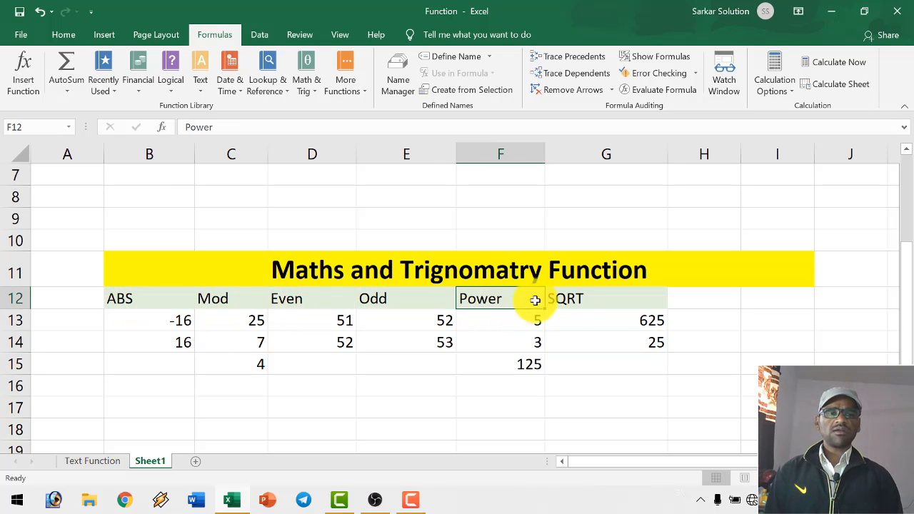
{"action": "left_click", "coordinate": [561, 299]}
- Review the Date Function headings from Date through Now in row 4 and compare both function tables on the sheet
{"action": "scroll", "coordinate": [561, 298], "scroll_direction": "up", "scroll_amount": 2}
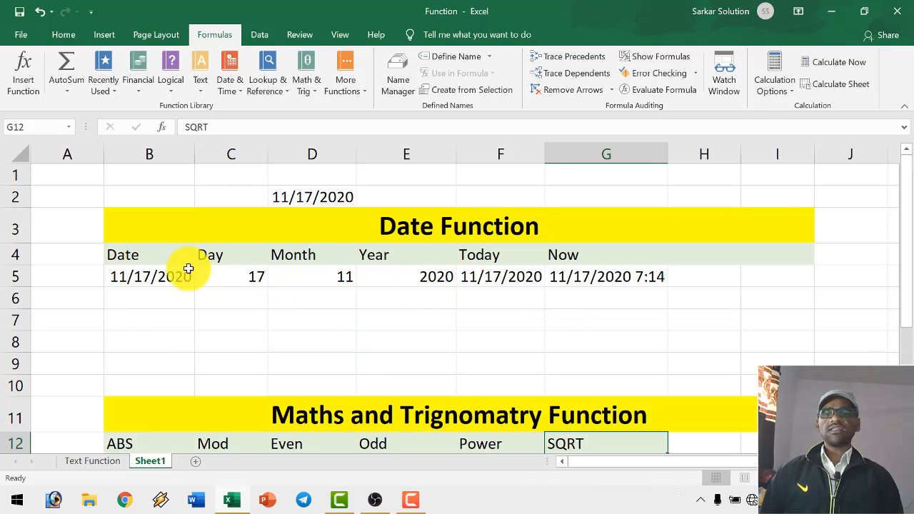
{"action": "left_click", "coordinate": [165, 255]}
{"action": "left_click", "coordinate": [236, 255]}
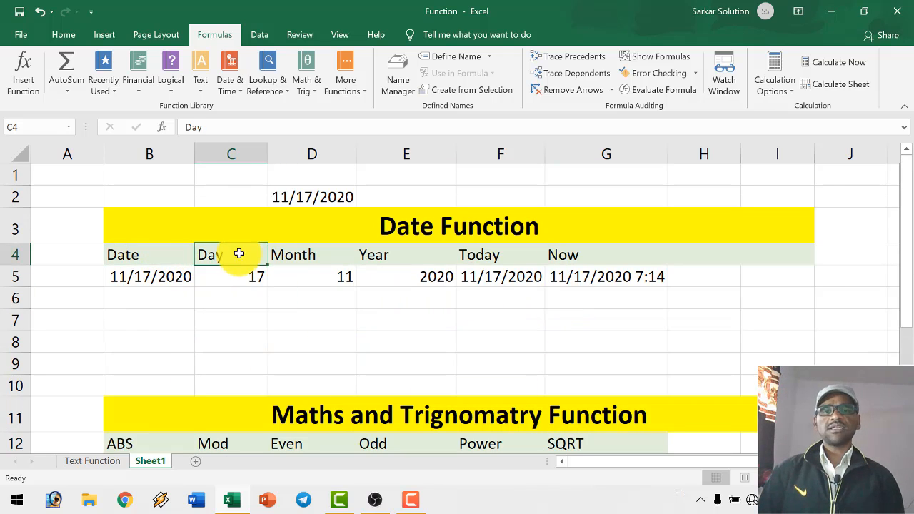
{"action": "left_click", "coordinate": [318, 254]}
{"action": "left_click", "coordinate": [377, 257]}
{"action": "left_click", "coordinate": [493, 256]}
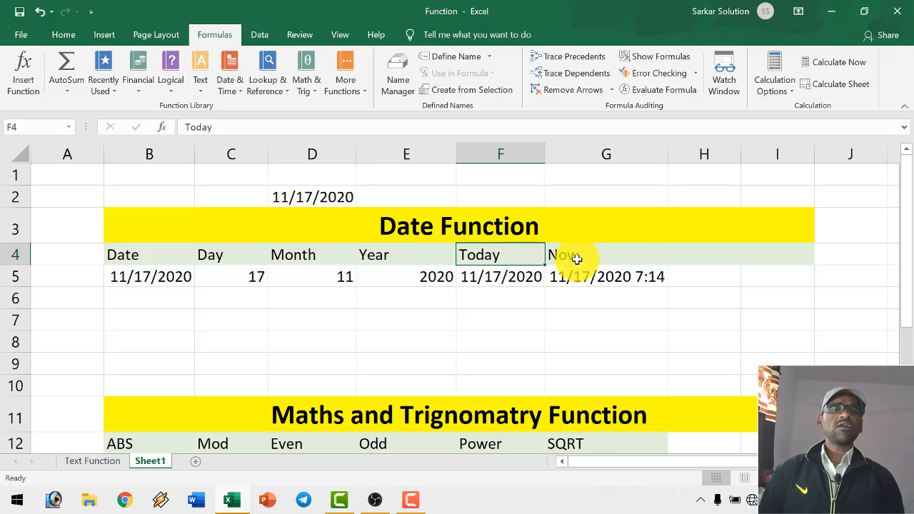
{"action": "left_click", "coordinate": [575, 257]}
{"action": "scroll", "coordinate": [564, 321], "scroll_direction": "down", "scroll_amount": 4}
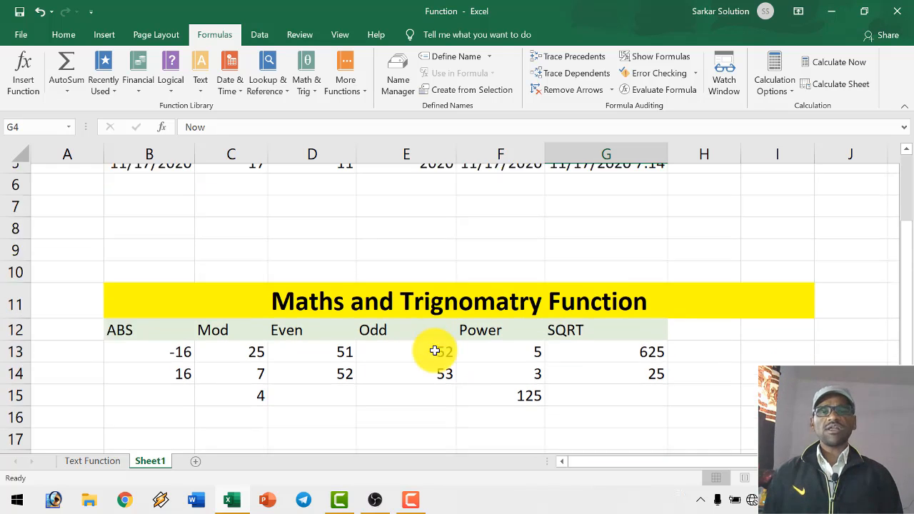
{"action": "scroll", "coordinate": [437, 348], "scroll_direction": "up", "scroll_amount": 2}
{"action": "scroll", "coordinate": [439, 346], "scroll_direction": "down", "scroll_amount": 2}
{"action": "scroll", "coordinate": [440, 345], "scroll_direction": "up", "scroll_amount": 1}
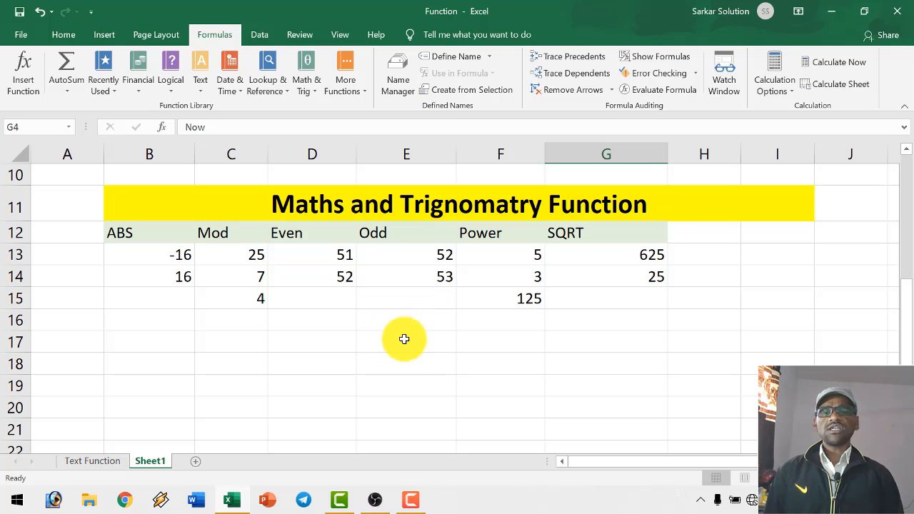
- Examine the available functions in the Logical, Text, Date & Time and Math & Trig categories
{"action": "left_click", "coordinate": [176, 90]}
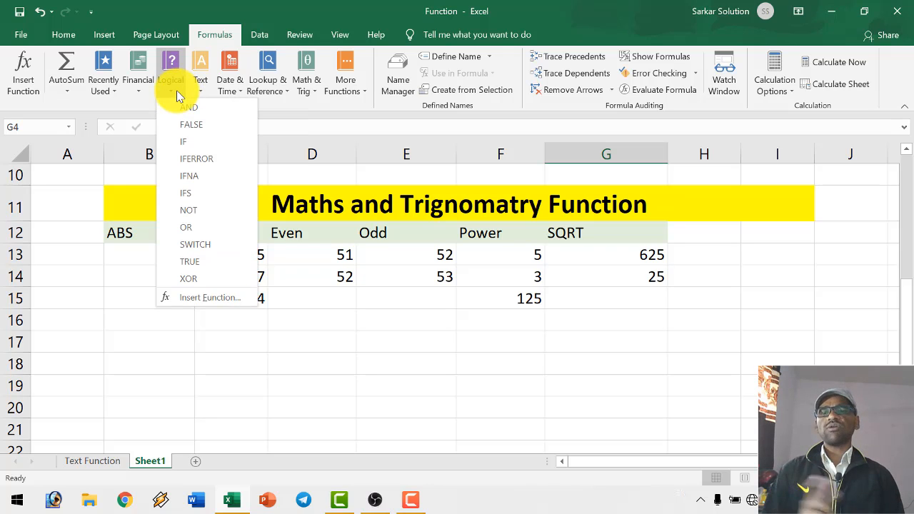
{"action": "left_click", "coordinate": [176, 90]}
{"action": "left_click", "coordinate": [202, 91]}
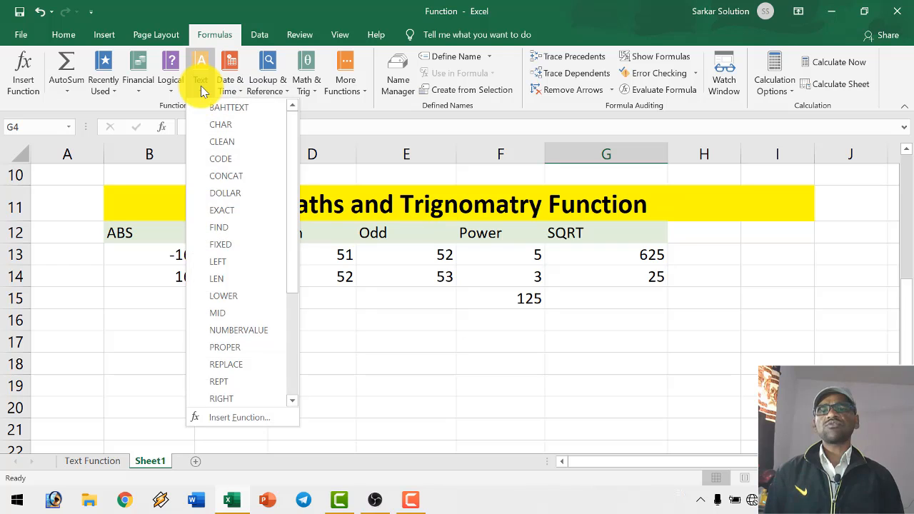
{"action": "left_click", "coordinate": [202, 90]}
{"action": "left_click", "coordinate": [235, 85]}
{"action": "left_click", "coordinate": [305, 89]}
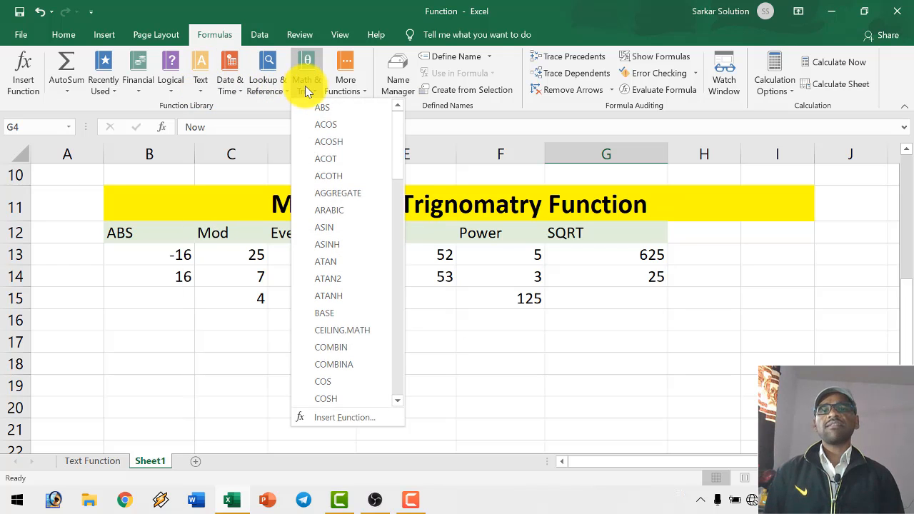
{"action": "left_click", "coordinate": [308, 91]}
- Examine the full list of Statistical functions and the other additional categories, including Engineering, Cube and Web
{"action": "left_click", "coordinate": [347, 87]}
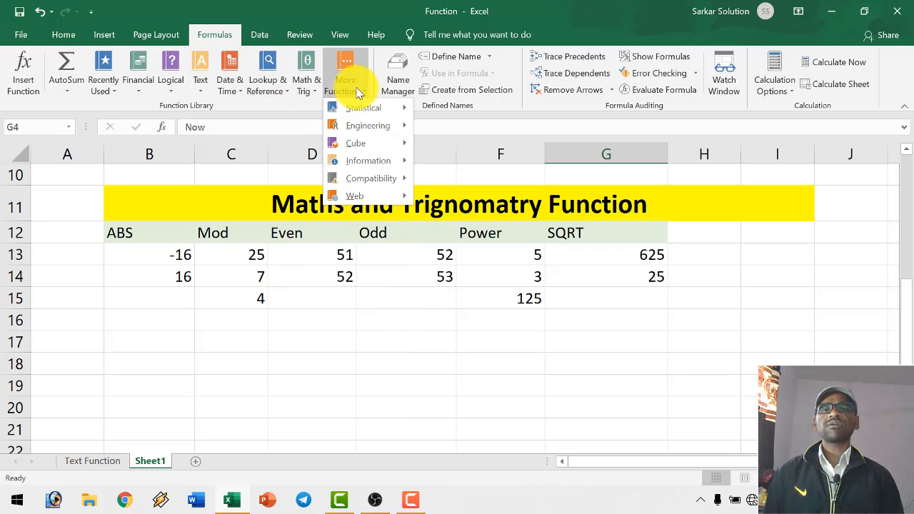
{"action": "mouse_move", "coordinate": [382, 109]}
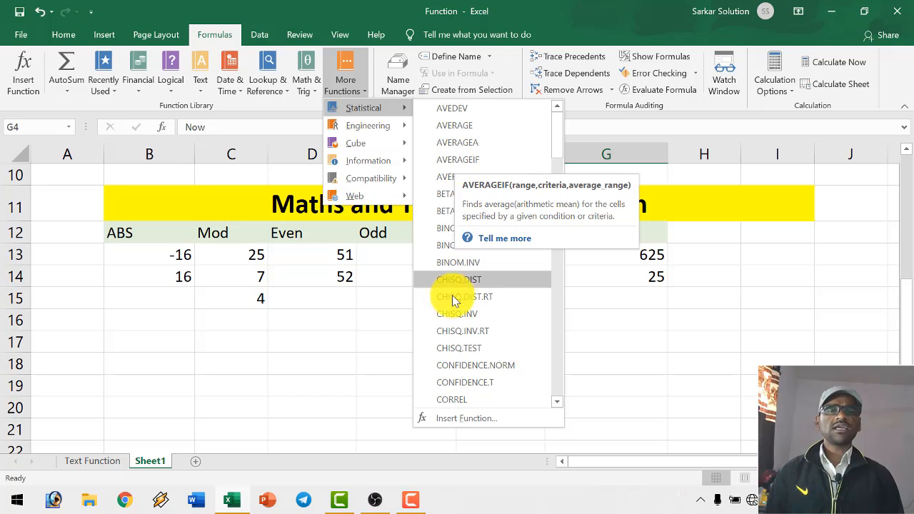
{"action": "scroll", "coordinate": [452, 304], "scroll_direction": "down", "scroll_amount": 3}
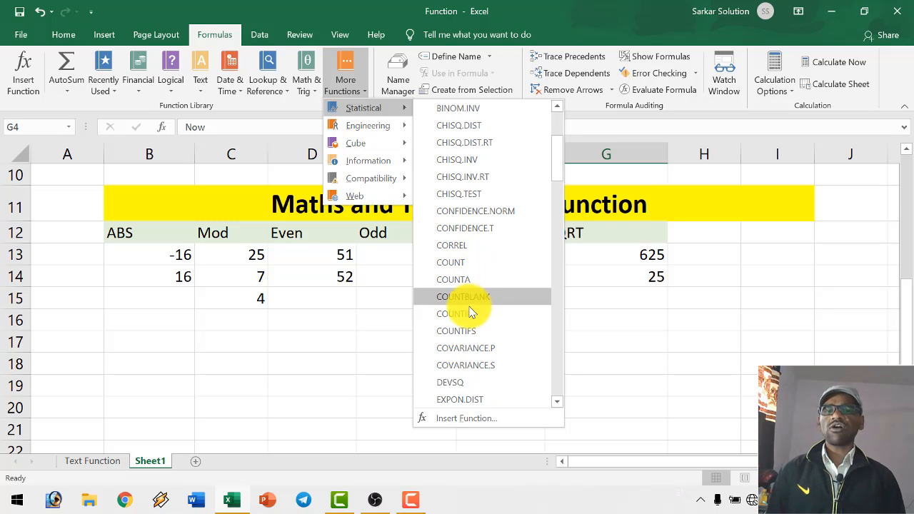
{"action": "scroll", "coordinate": [464, 328], "scroll_direction": "down", "scroll_amount": 3}
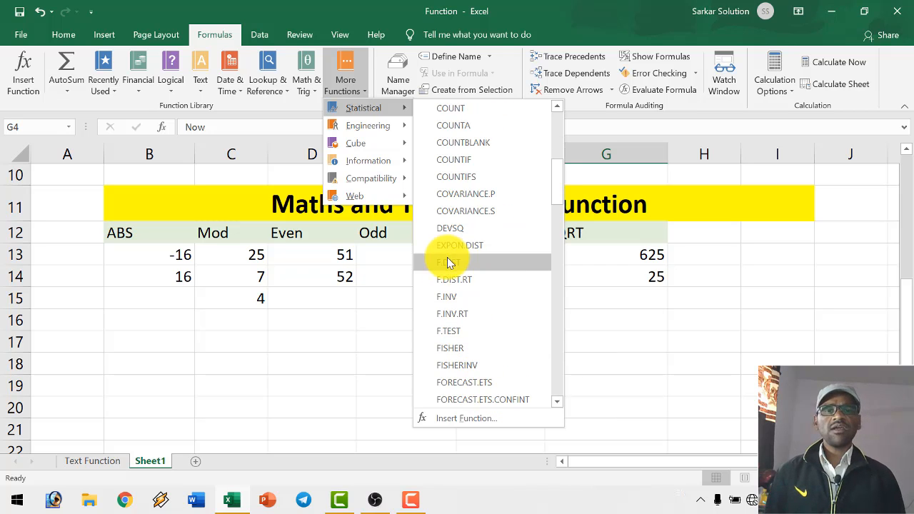
{"action": "scroll", "coordinate": [461, 307], "scroll_direction": "down", "scroll_amount": 3}
{"action": "scroll", "coordinate": [479, 382], "scroll_direction": "down", "scroll_amount": 6}
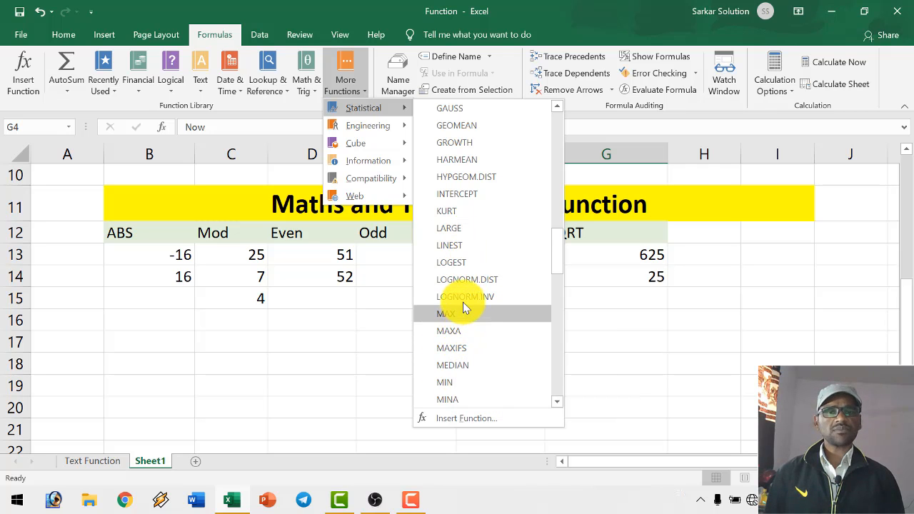
{"action": "scroll", "coordinate": [463, 305], "scroll_direction": "down", "scroll_amount": 2}
{"action": "scroll", "coordinate": [465, 308], "scroll_direction": "down", "scroll_amount": 8}
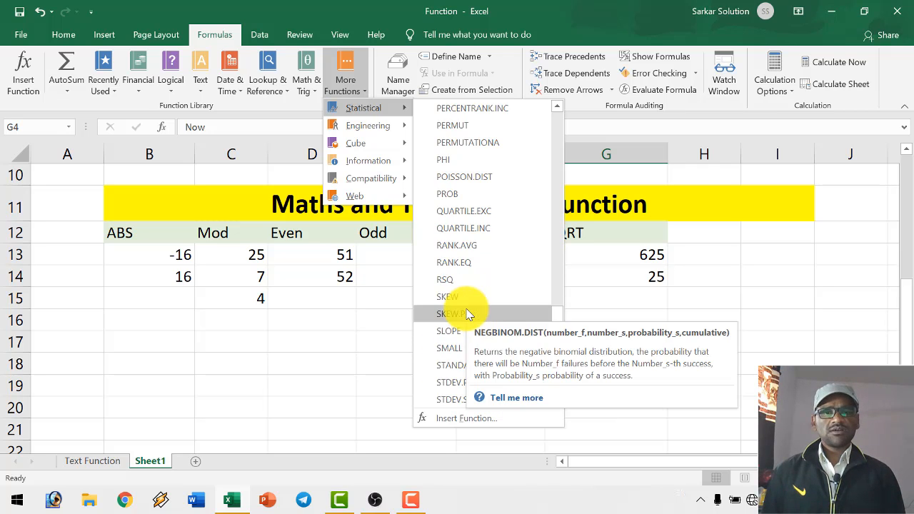
{"action": "scroll", "coordinate": [459, 347], "scroll_direction": "down", "scroll_amount": 6}
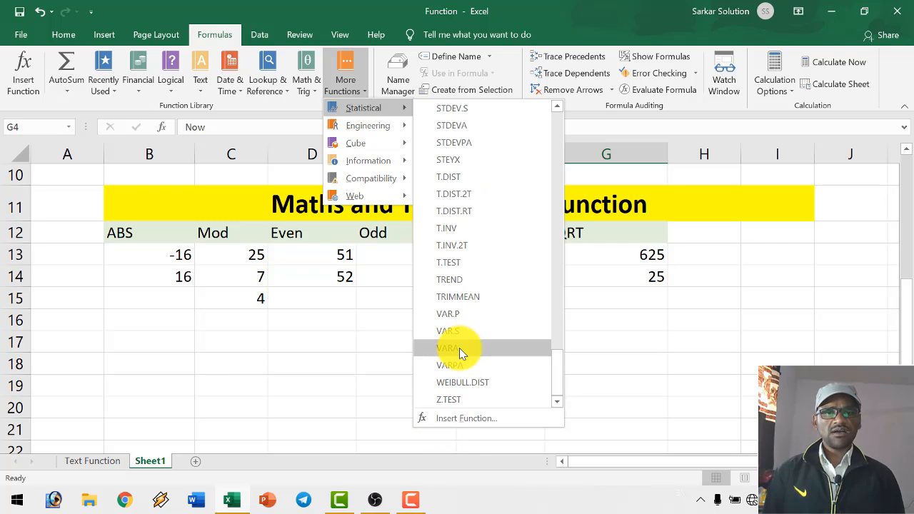
{"action": "scroll", "coordinate": [455, 361], "scroll_direction": "up", "scroll_amount": 8}
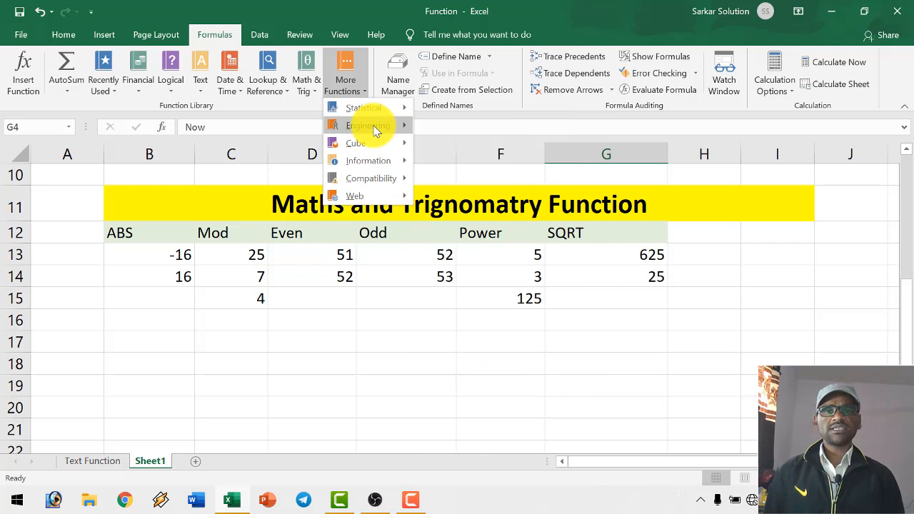
{"action": "mouse_move", "coordinate": [379, 128]}
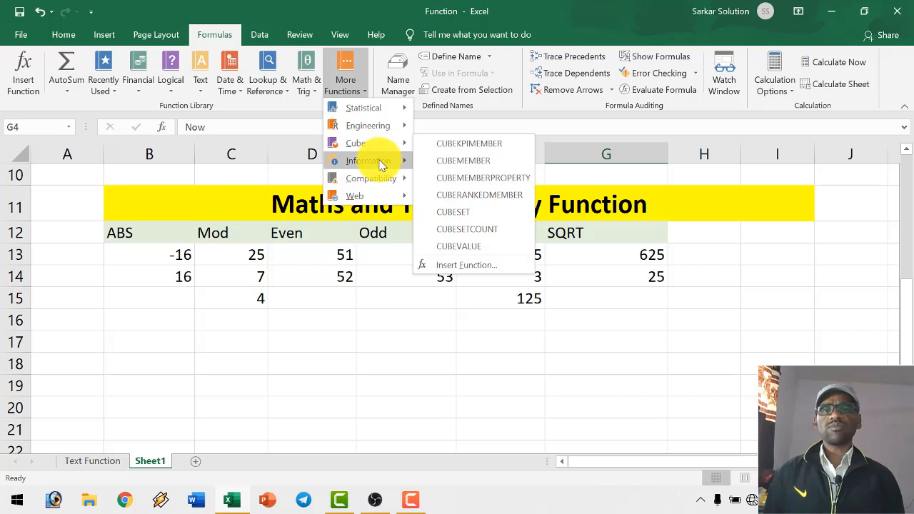
{"action": "mouse_move", "coordinate": [375, 192]}
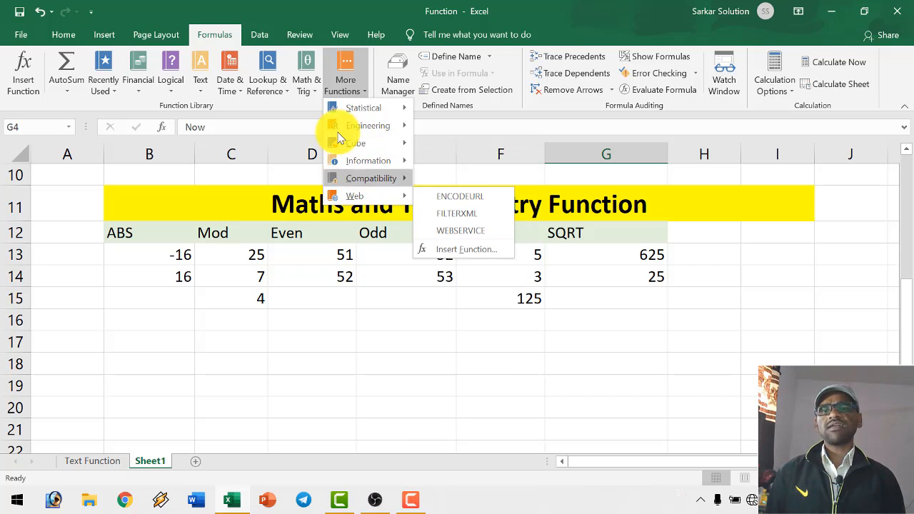
- Examine the available functions in the Logical and Financial categories
{"action": "left_click", "coordinate": [169, 90]}
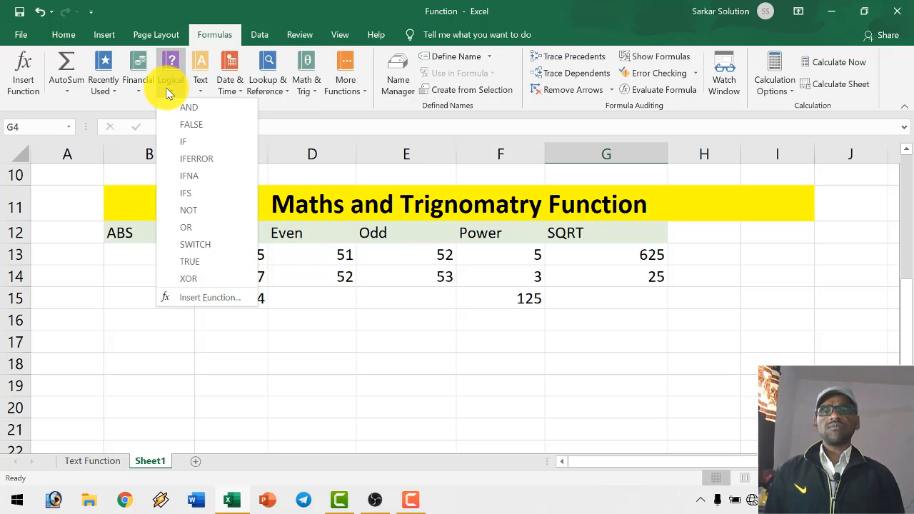
{"action": "left_click", "coordinate": [135, 89]}
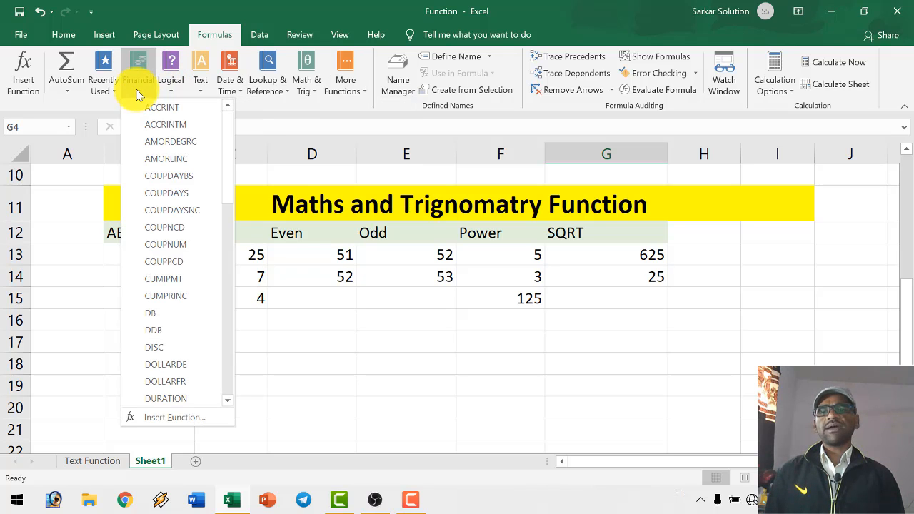
{"action": "scroll", "coordinate": [184, 302], "scroll_direction": "down", "scroll_amount": 2}
{"action": "scroll", "coordinate": [184, 300], "scroll_direction": "down", "scroll_amount": 2}
{"action": "scroll", "coordinate": [184, 296], "scroll_direction": "up", "scroll_amount": 4}
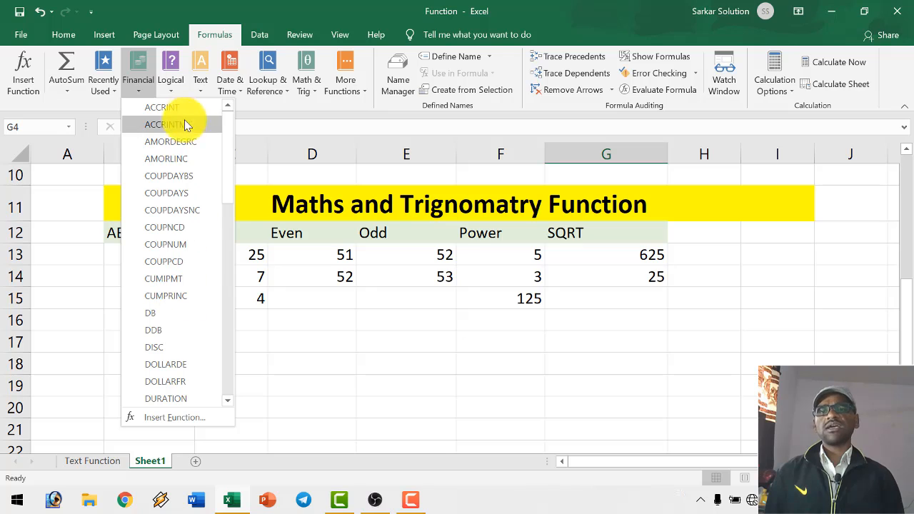
{"action": "left_click", "coordinate": [260, 89]}
{"action": "left_click", "coordinate": [259, 90]}
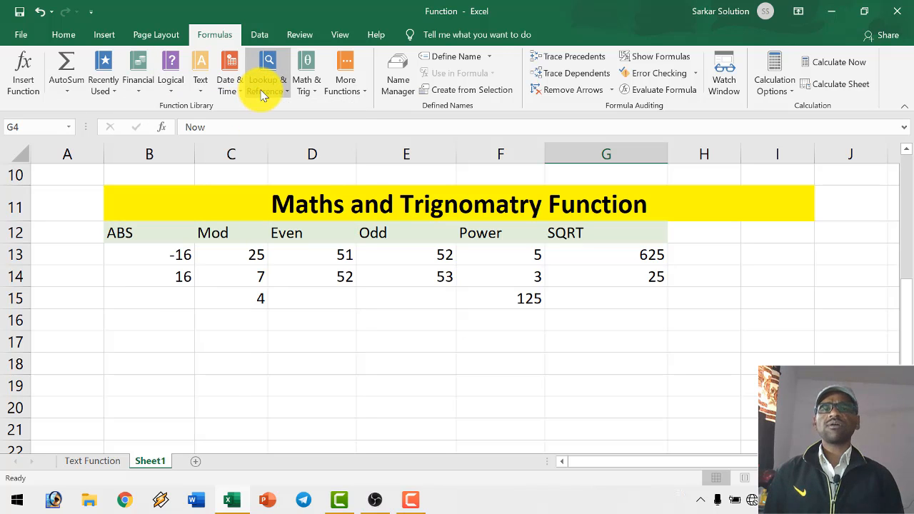
{"action": "left_click", "coordinate": [432, 299]}
{"action": "left_click", "coordinate": [374, 316]}
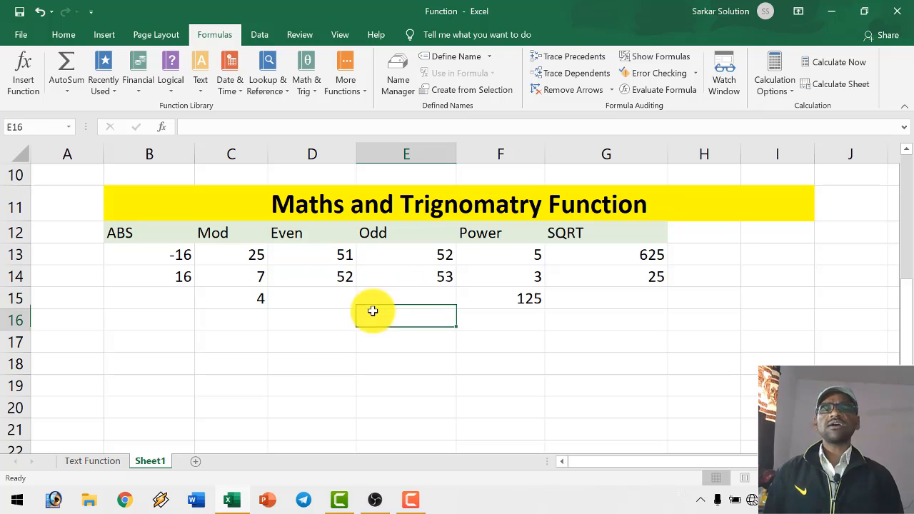
{"action": "left_click", "coordinate": [189, 337]}
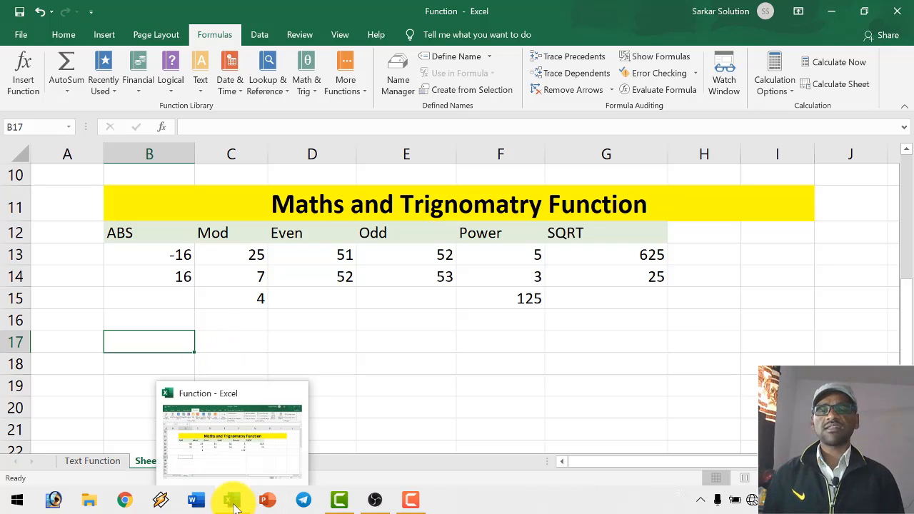
- Open the Attendance Sheet workbook from the recent workbooks
{"action": "left_click", "coordinate": [233, 503]}
{"action": "left_click", "coordinate": [233, 504]}
{"action": "key", "text": "alt+f"}
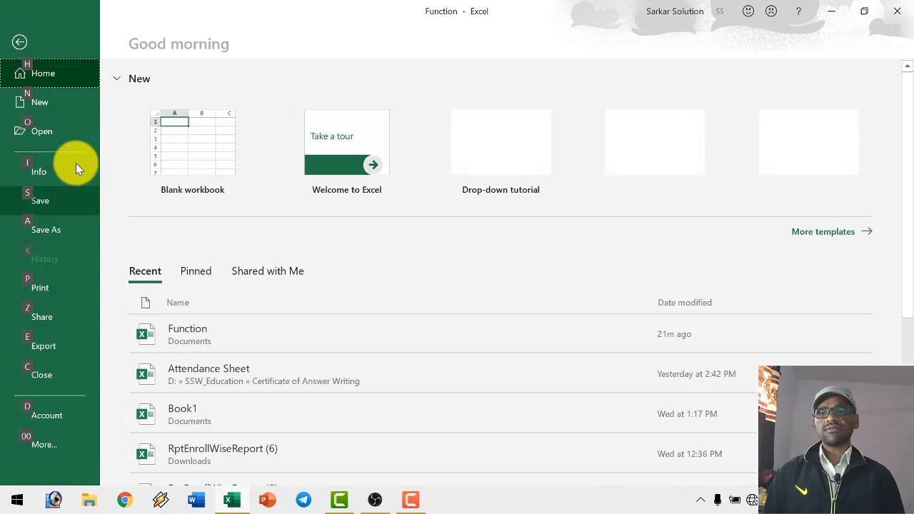
{"action": "left_click", "coordinate": [62, 131]}
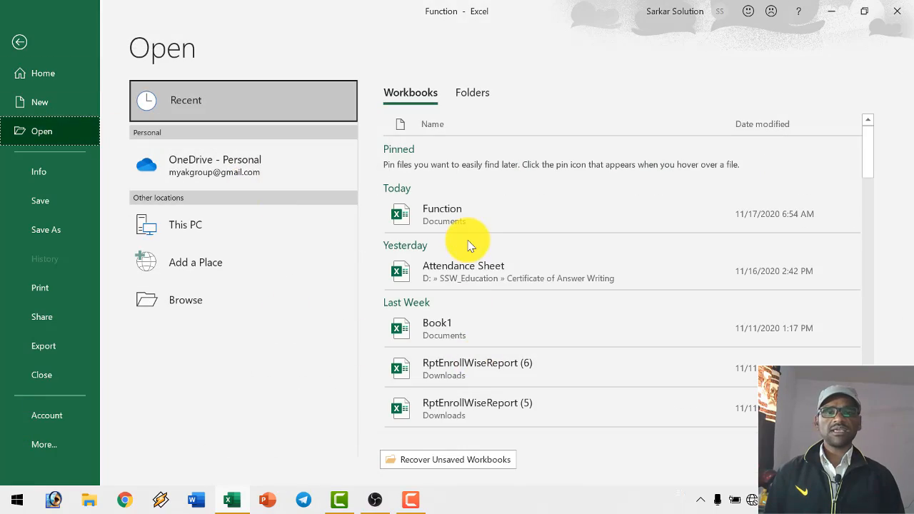
{"action": "left_click", "coordinate": [469, 267]}
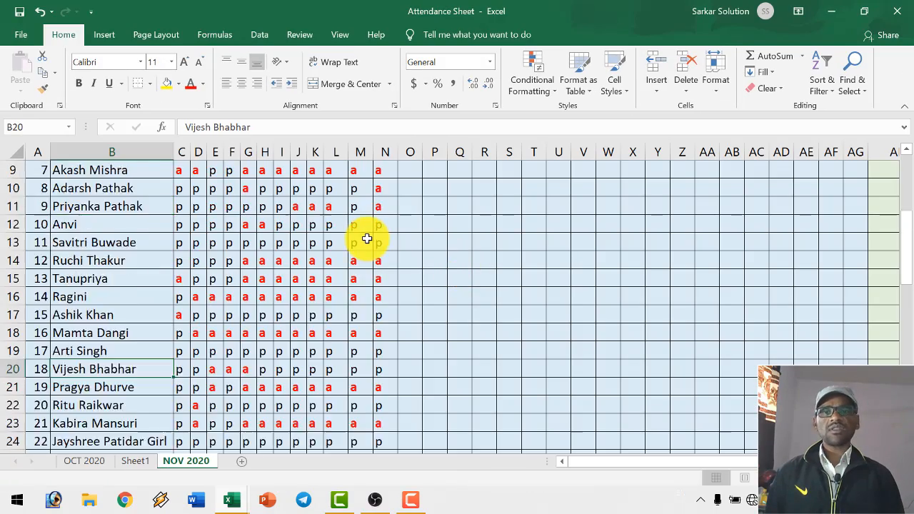
- Examine the NOV 2020 attendance sheet, from the daily marks across to the Present, Absent and Rank columns and the header rows
{"action": "scroll", "coordinate": [367, 238], "scroll_direction": "up", "scroll_amount": 3}
{"action": "scroll", "coordinate": [353, 245], "scroll_direction": "up", "scroll_amount": 3, "text": "ctrl"}
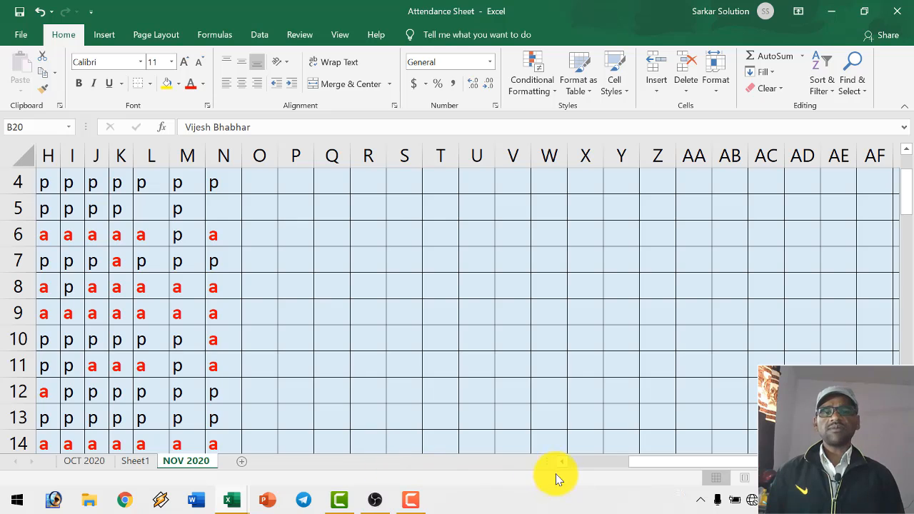
{"action": "scroll", "coordinate": [555, 465], "scroll_direction": "left", "scroll_amount": 2}
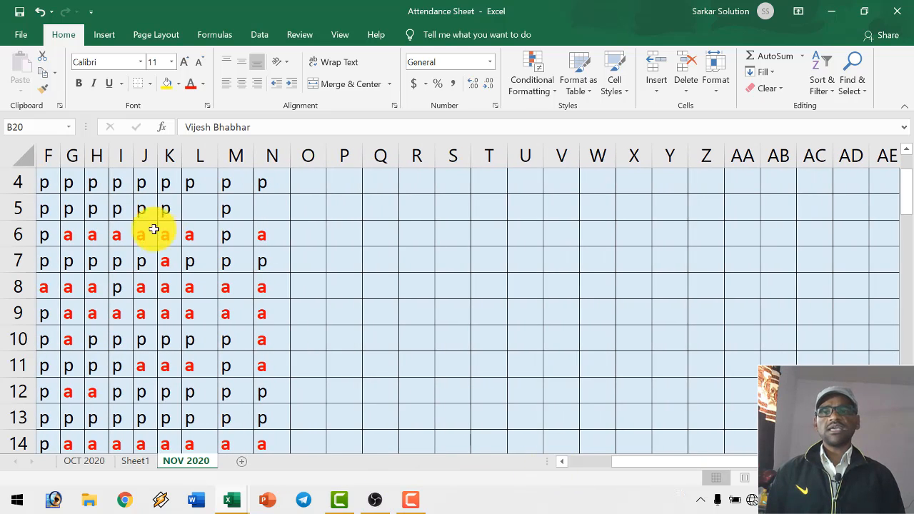
{"action": "scroll", "coordinate": [227, 254], "scroll_direction": "down", "scroll_amount": 1, "text": "ctrl"}
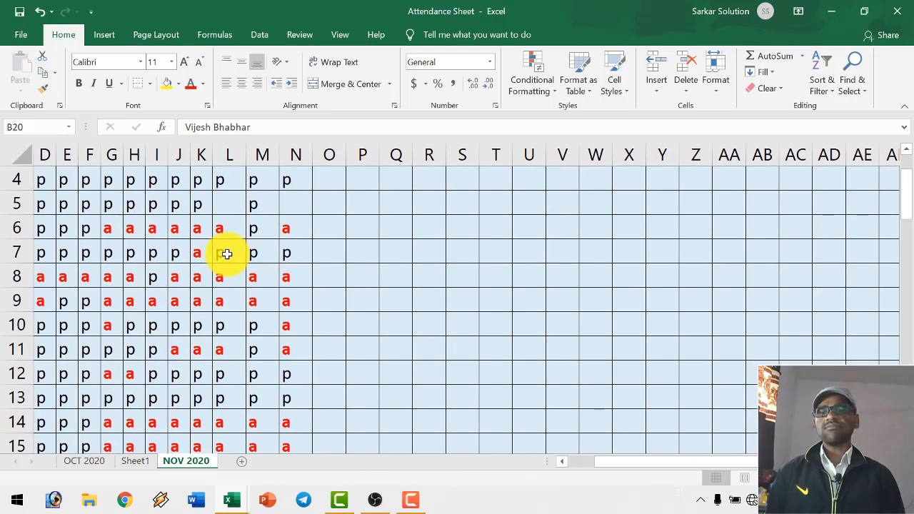
{"action": "scroll", "coordinate": [226, 254], "scroll_direction": "down", "scroll_amount": 1, "text": "ctrl"}
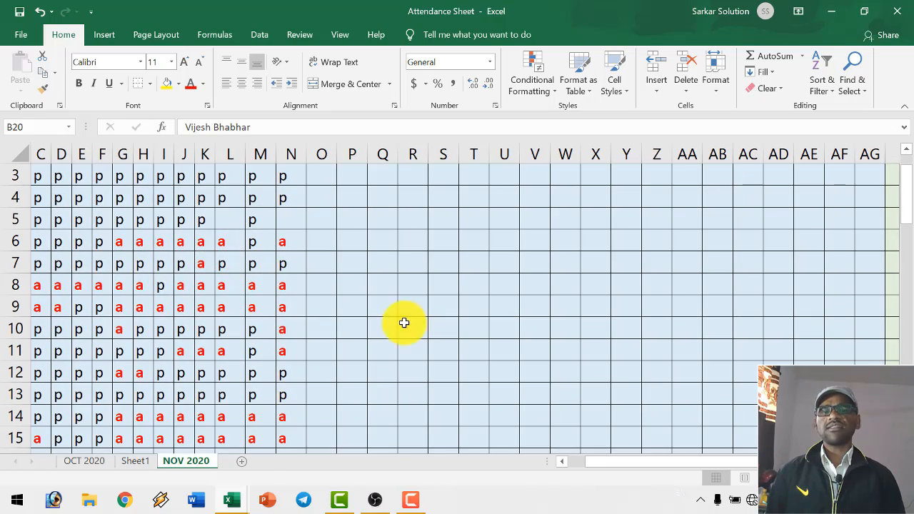
{"action": "left_click_drag", "start_coordinate": [673, 465], "coordinate": [738, 473]}
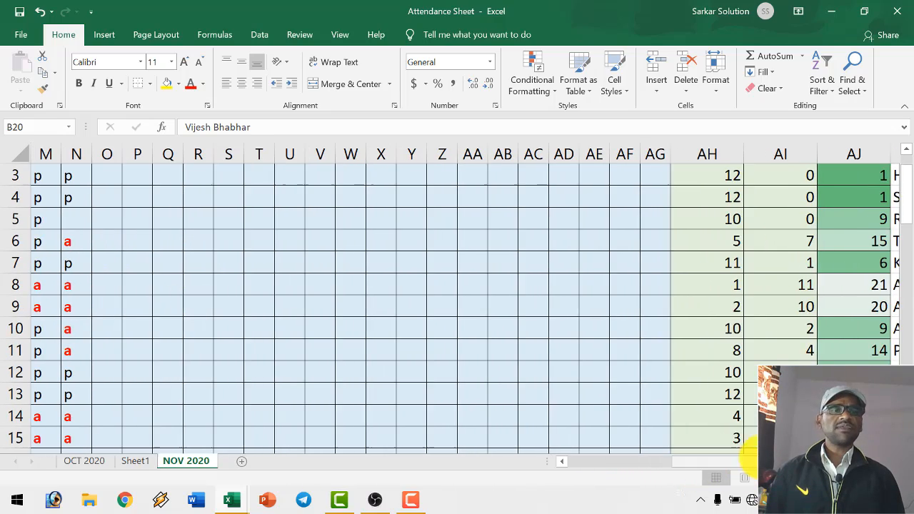
{"action": "scroll", "coordinate": [799, 352], "scroll_direction": "up", "scroll_amount": 1}
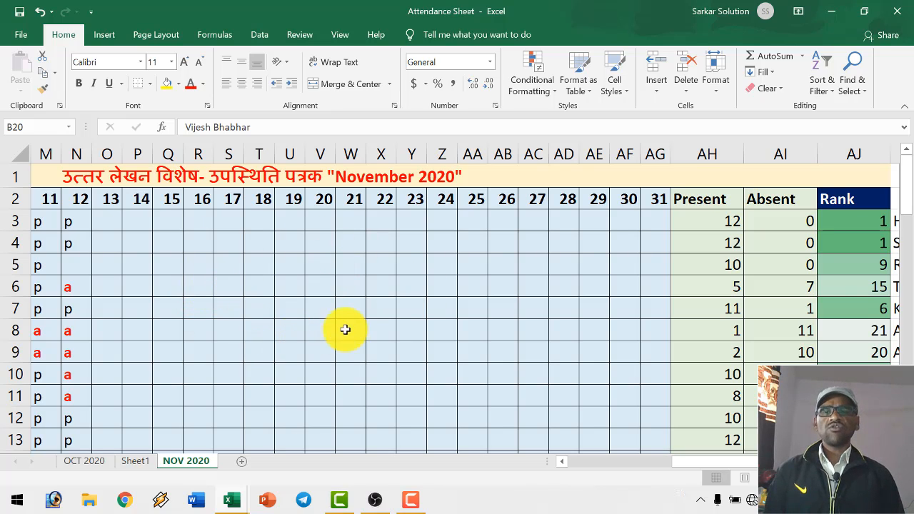
{"action": "left_click", "coordinate": [385, 291]}
{"action": "left_click", "coordinate": [340, 284]}
{"action": "left_click", "coordinate": [317, 286]}
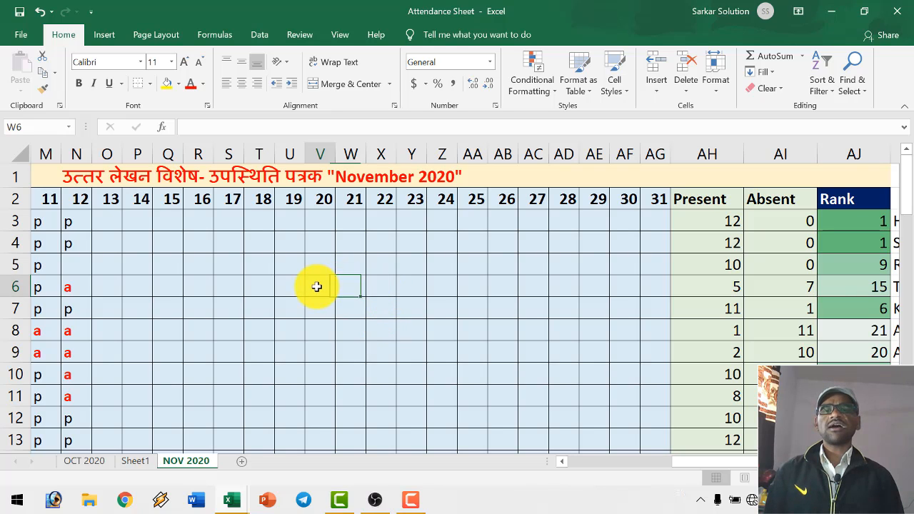
{"action": "left_click", "coordinate": [286, 289]}
{"action": "left_click", "coordinate": [249, 288]}
{"action": "left_click", "coordinate": [215, 290]}
{"action": "left_click", "coordinate": [188, 287]}
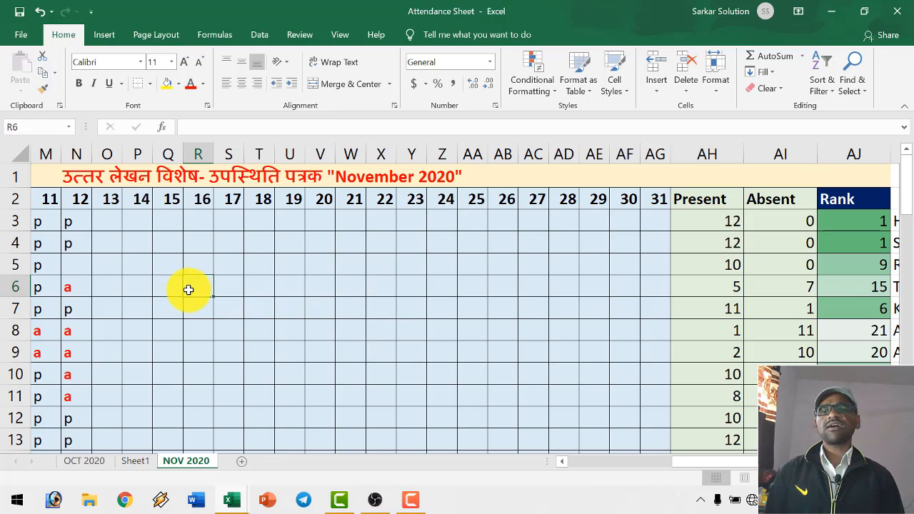
{"action": "left_click", "coordinate": [167, 290]}
{"action": "left_click", "coordinate": [137, 289]}
{"action": "left_click", "coordinate": [116, 291]}
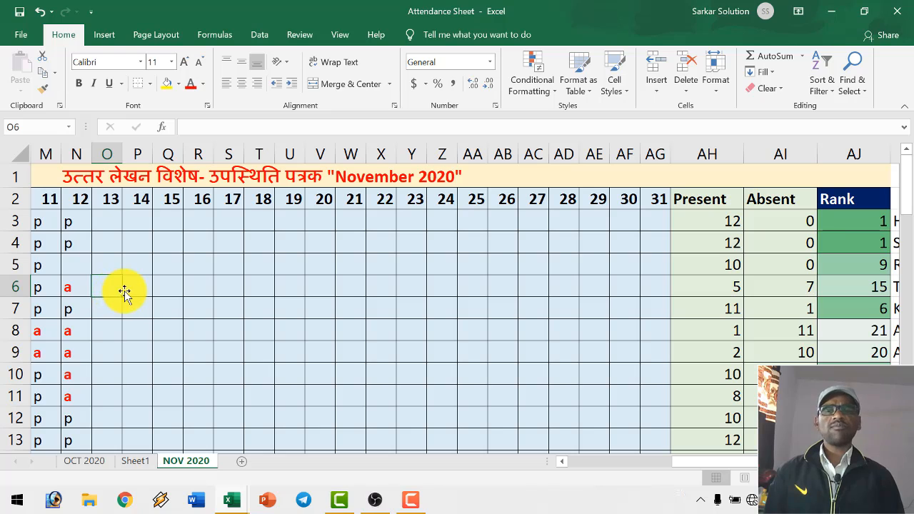
{"action": "left_click", "coordinate": [140, 289]}
{"action": "left_click", "coordinate": [163, 290]}
{"action": "left_click", "coordinate": [200, 288]}
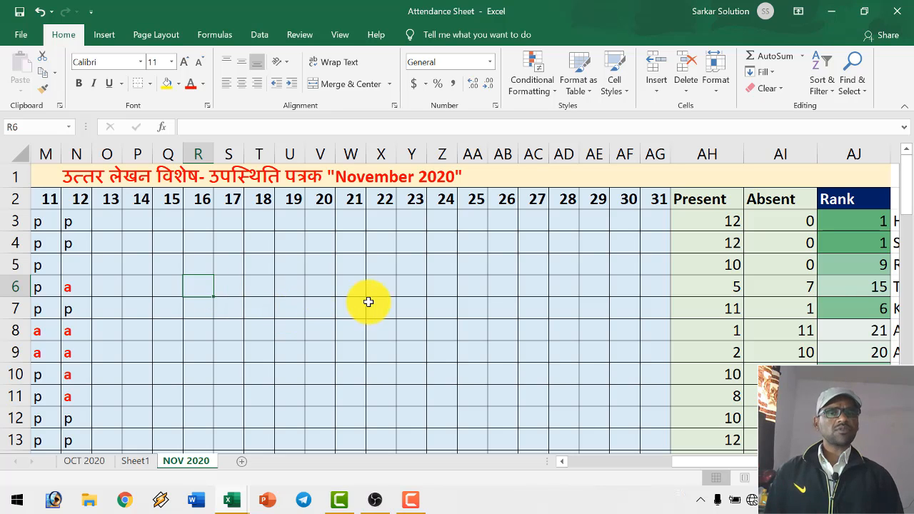
{"action": "left_click", "coordinate": [266, 291]}
{"action": "left_click", "coordinate": [222, 290]}
{"action": "left_click", "coordinate": [204, 290]}
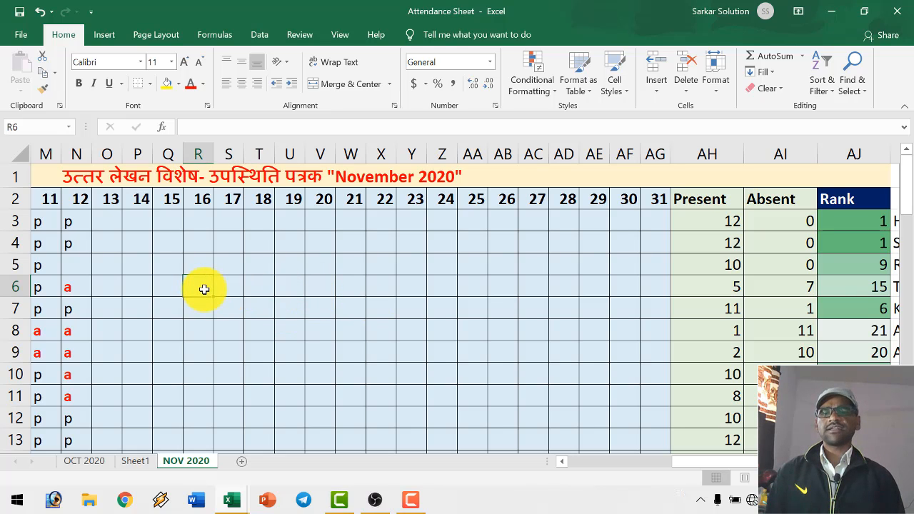
{"action": "left_click", "coordinate": [284, 301]}
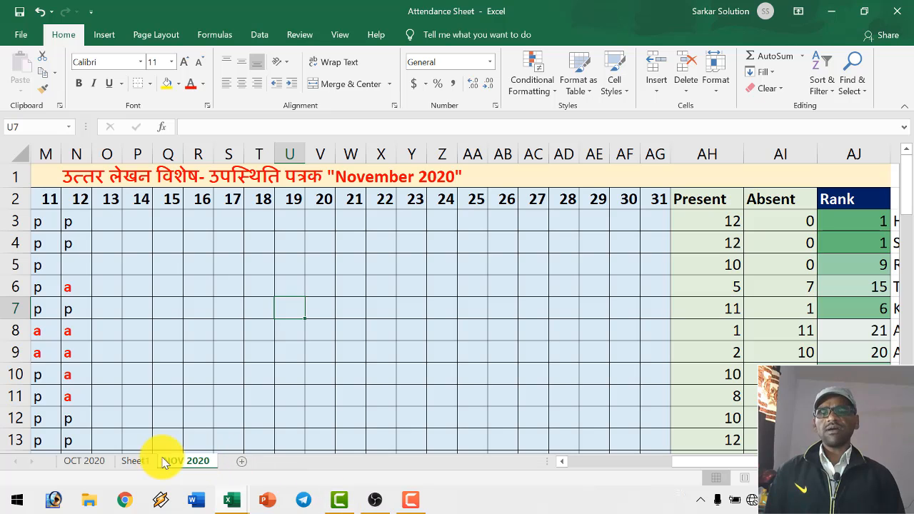
- View Sheet1 of the Attendance Sheet workbook and return to the Date Function table in the Function workbook
{"action": "left_click", "coordinate": [134, 460]}
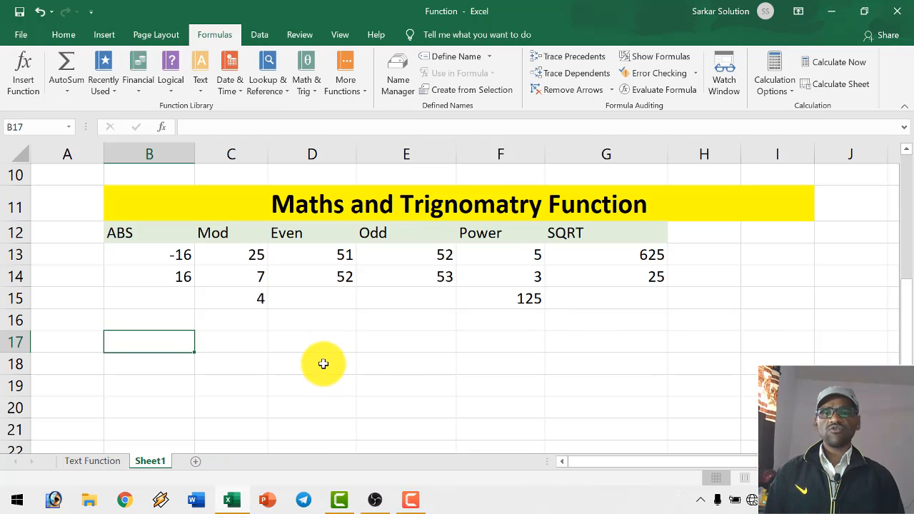
{"action": "left_click", "coordinate": [316, 294]}
{"action": "scroll", "coordinate": [316, 294], "scroll_direction": "up", "scroll_amount": 3}
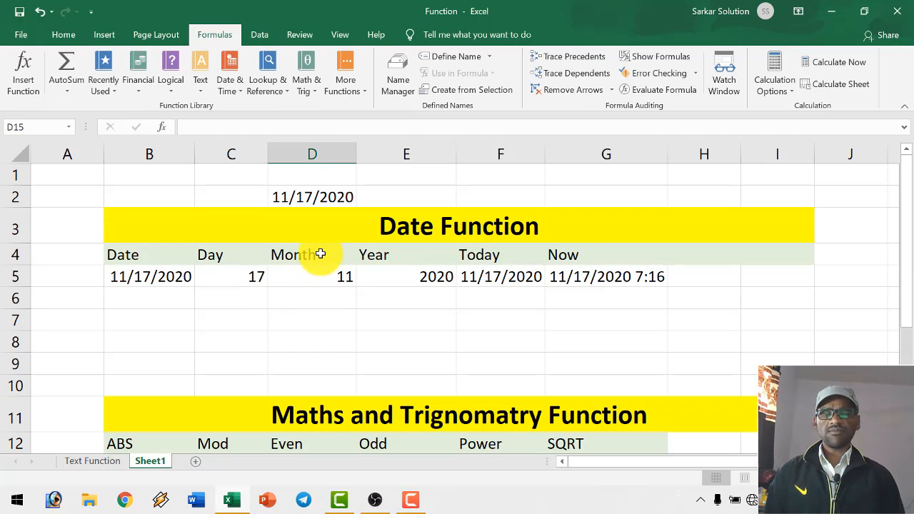
- Look over the Logical function category again and close its list
{"action": "left_click", "coordinate": [172, 84]}
{"action": "left_click", "coordinate": [173, 90]}
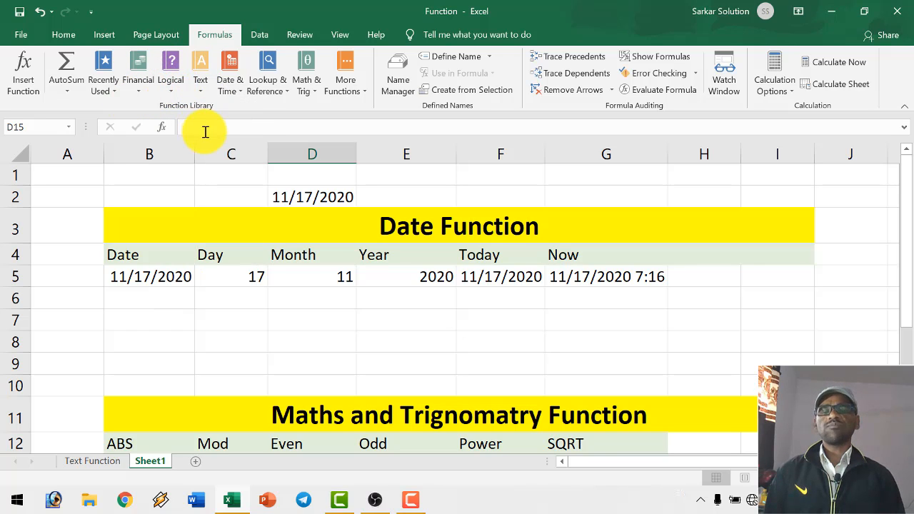
{"action": "left_click", "coordinate": [174, 86]}
{"action": "left_click", "coordinate": [364, 260]}
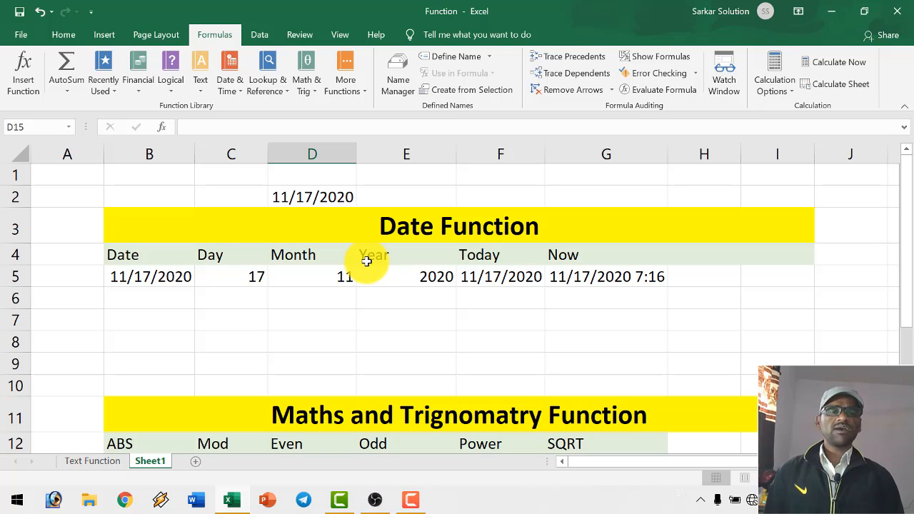
{"action": "left_click", "coordinate": [382, 299]}
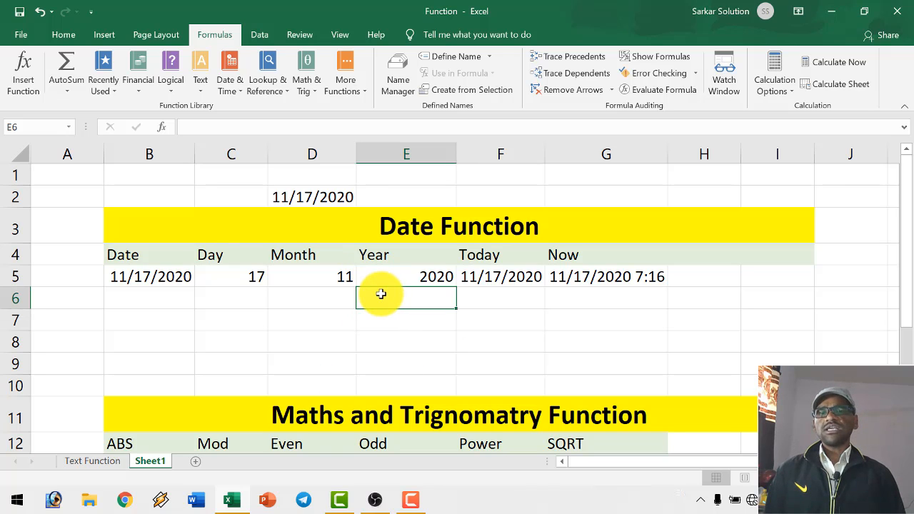
{"action": "scroll", "coordinate": [379, 285], "scroll_direction": "down", "scroll_amount": 4}
{"action": "scroll", "coordinate": [382, 276], "scroll_direction": "up", "scroll_amount": 4}
{"action": "left_click", "coordinate": [462, 316]}
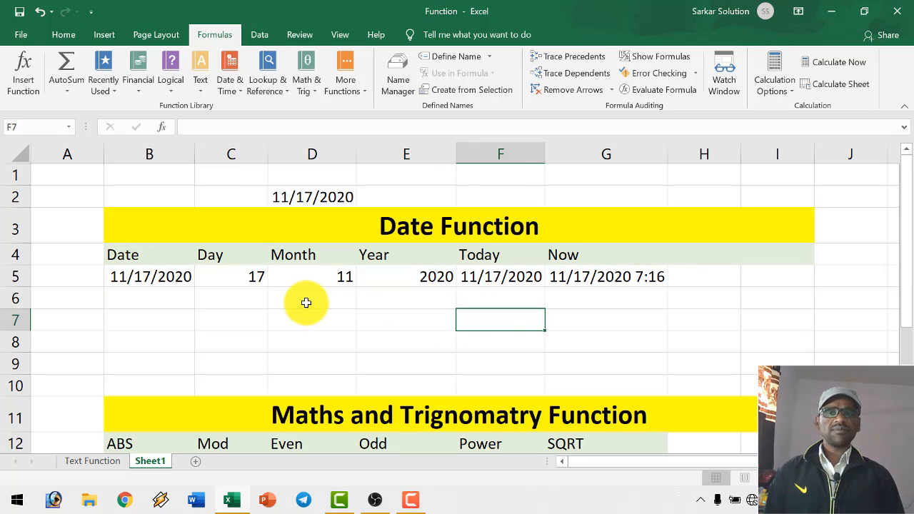
{"action": "left_click", "coordinate": [307, 302]}
{"action": "left_click_drag", "start_coordinate": [152, 296], "coordinate": [622, 300]}
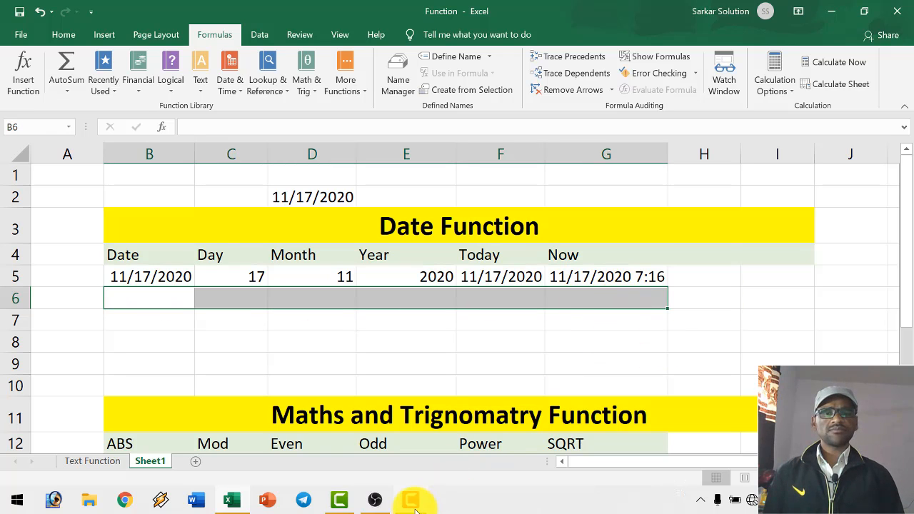